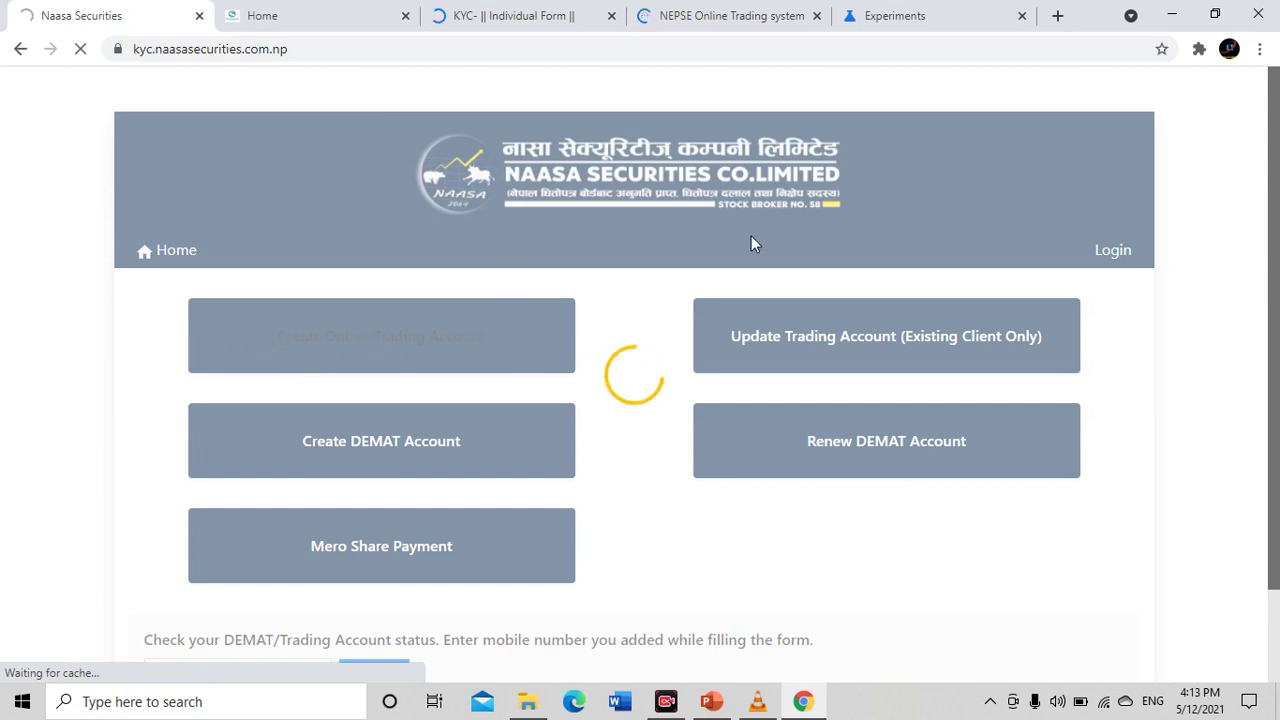
Look over the KYC and Naasa Securities tabs, then return to the NEPSE registration form
left_click(445, 16)
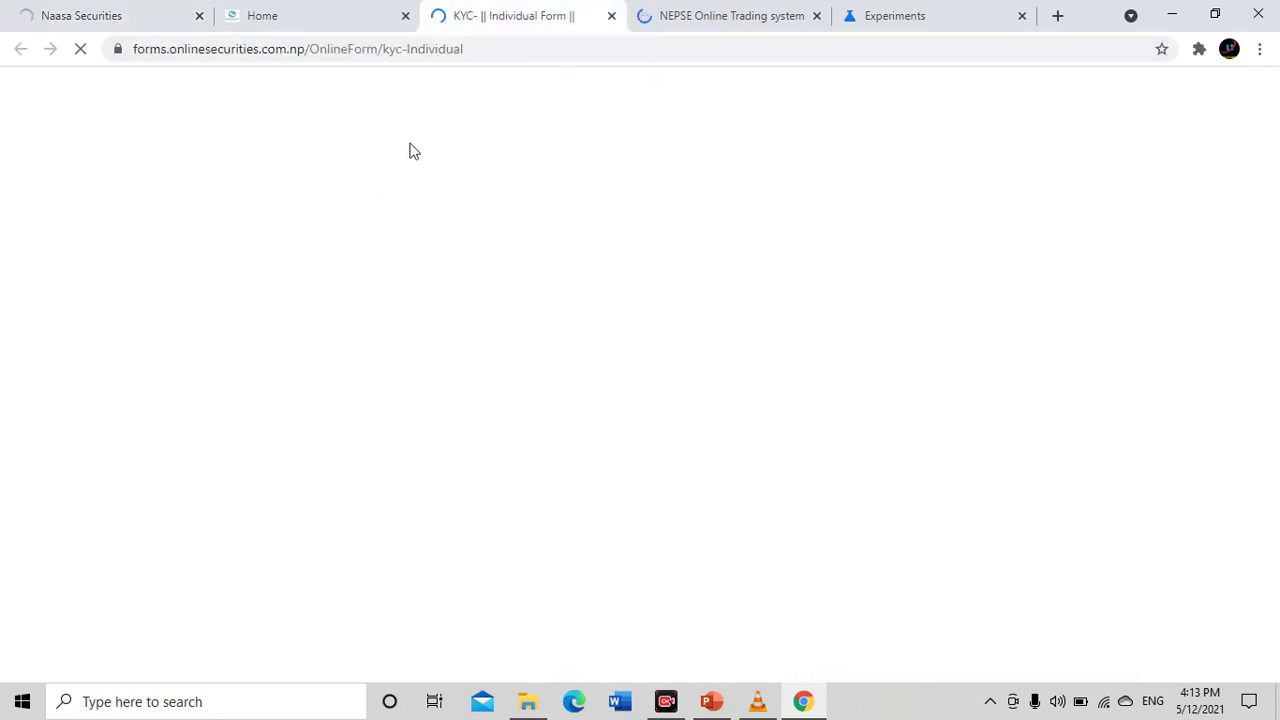
left_click(772, 12)
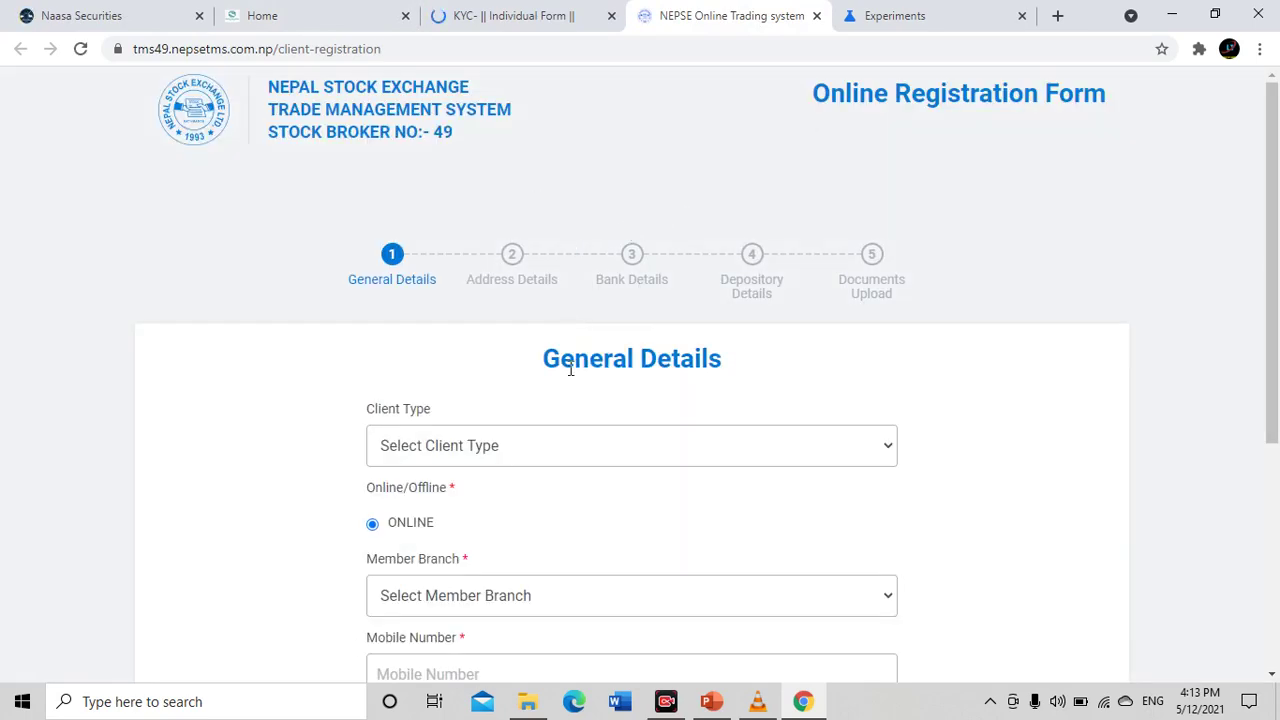
left_click_drag(262, 88, 480, 145)
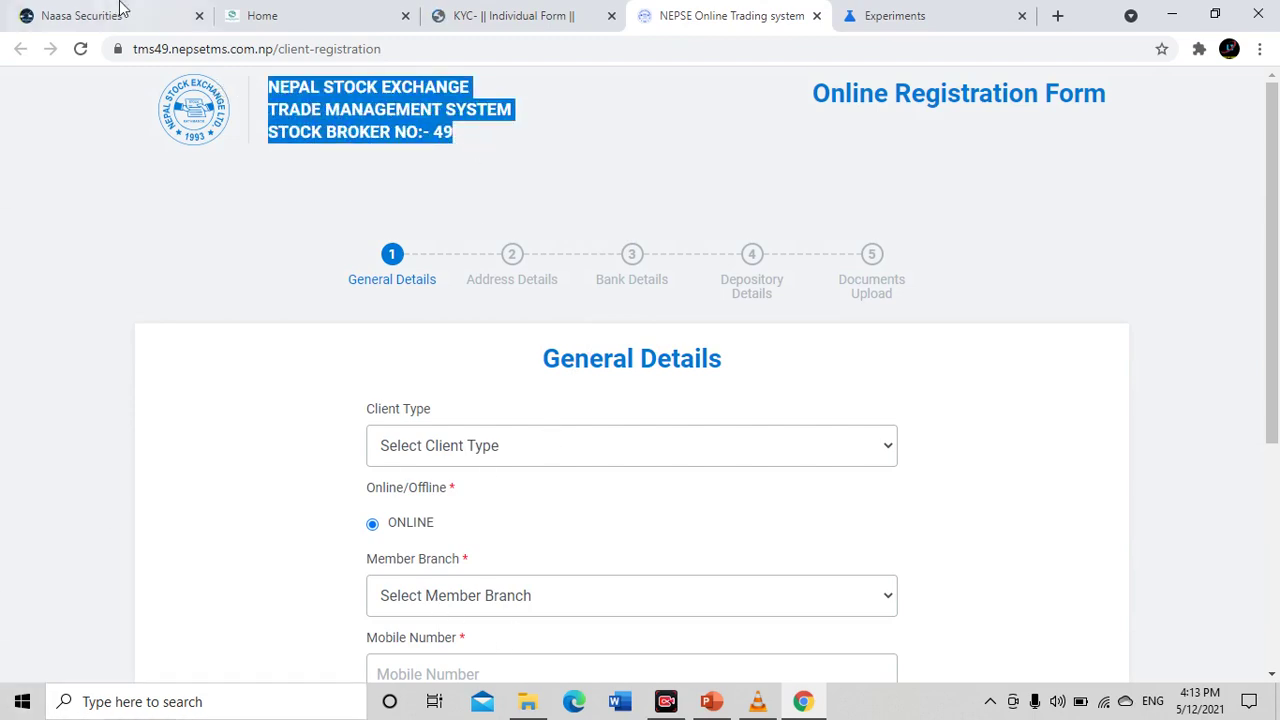
left_click(120, 12)
left_click(520, 12)
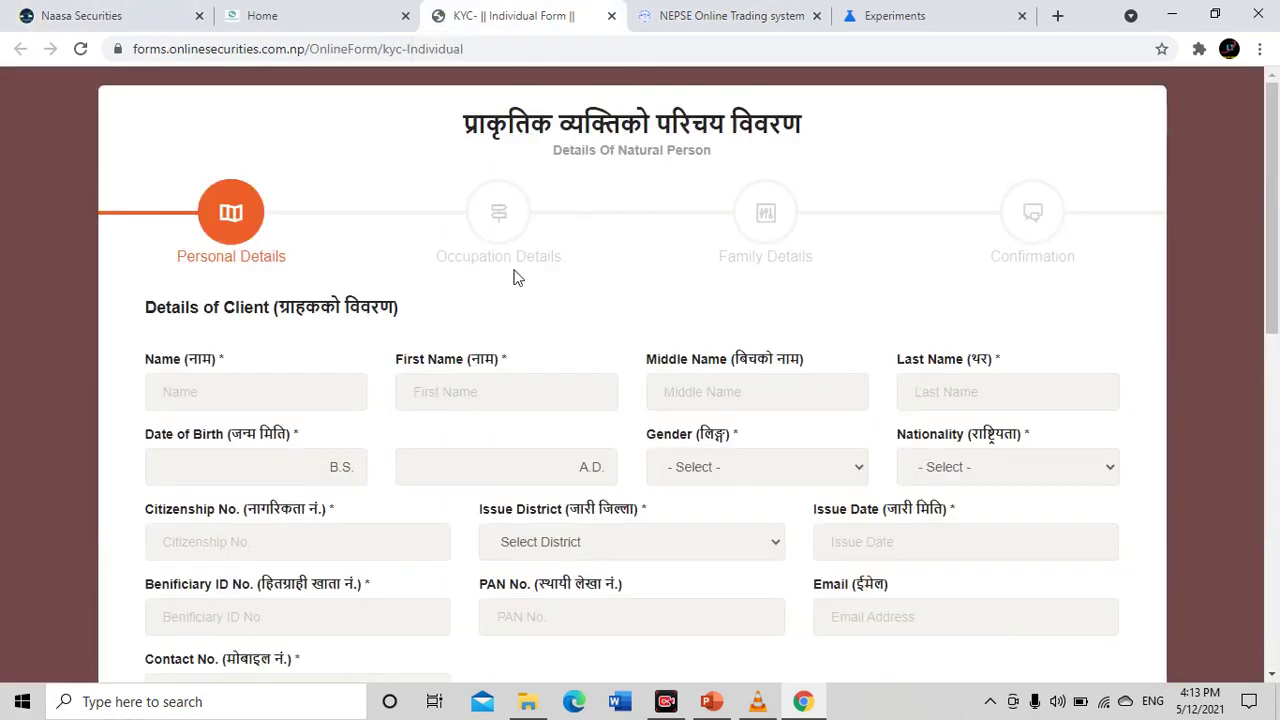
left_click(684, 14)
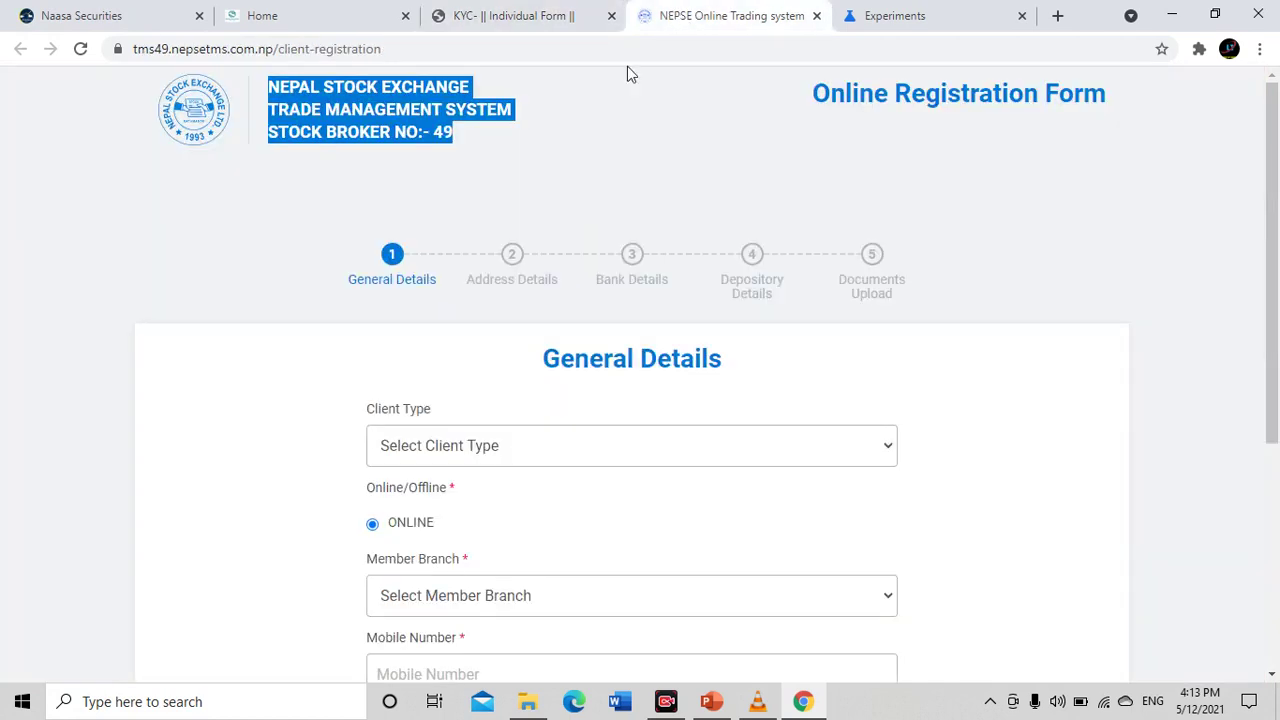
left_click(437, 219)
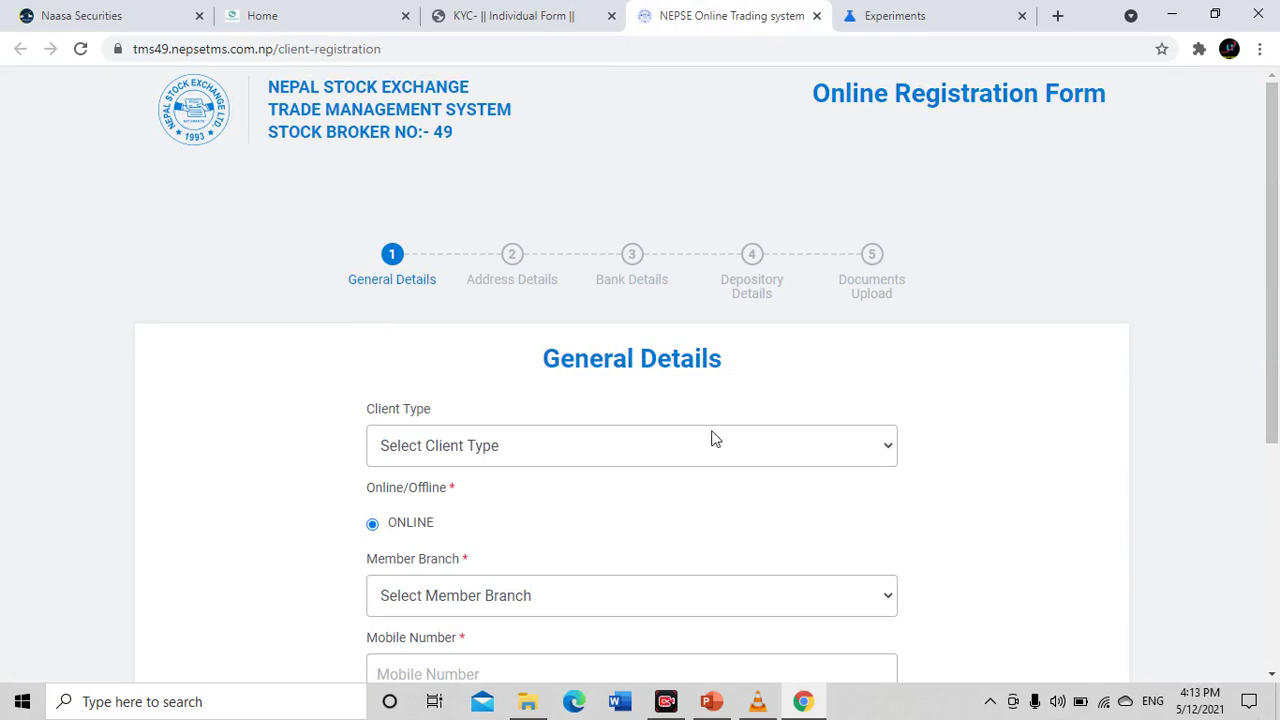
Set the Client Type to Individual
scroll(418, 310, "down", 2)
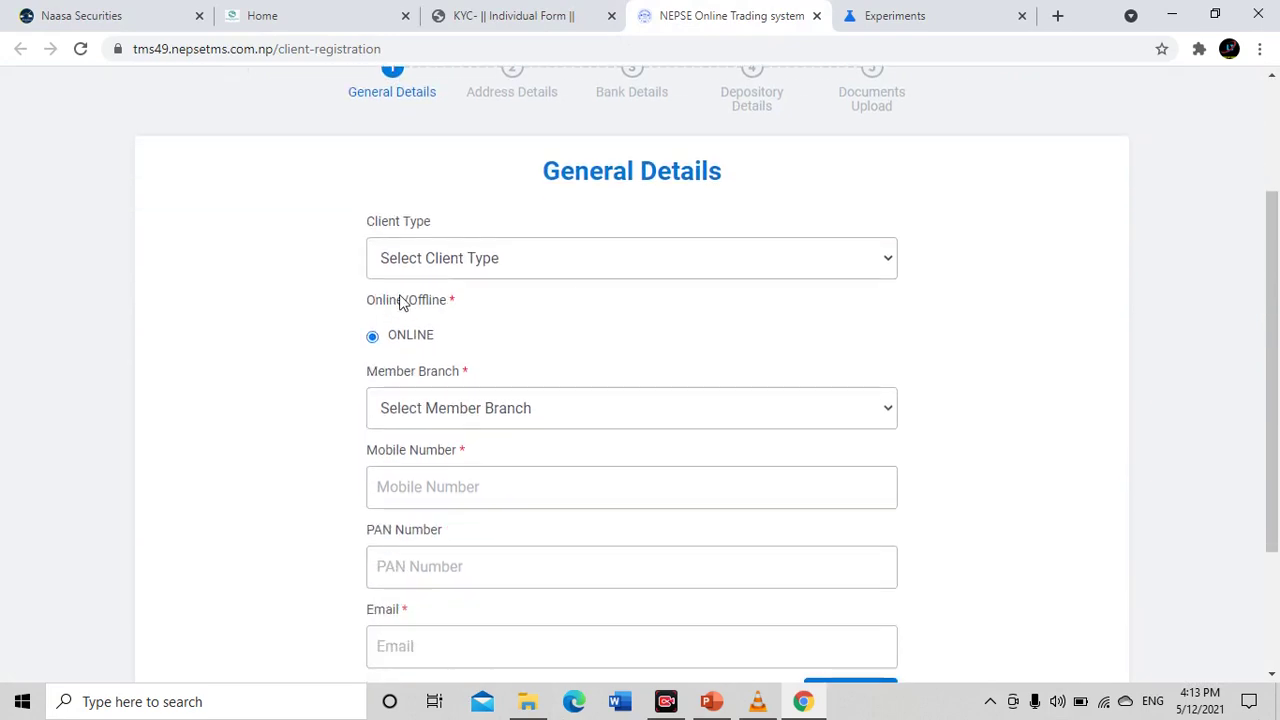
scroll(405, 255, "up", 1)
scroll(380, 245, "up", 1)
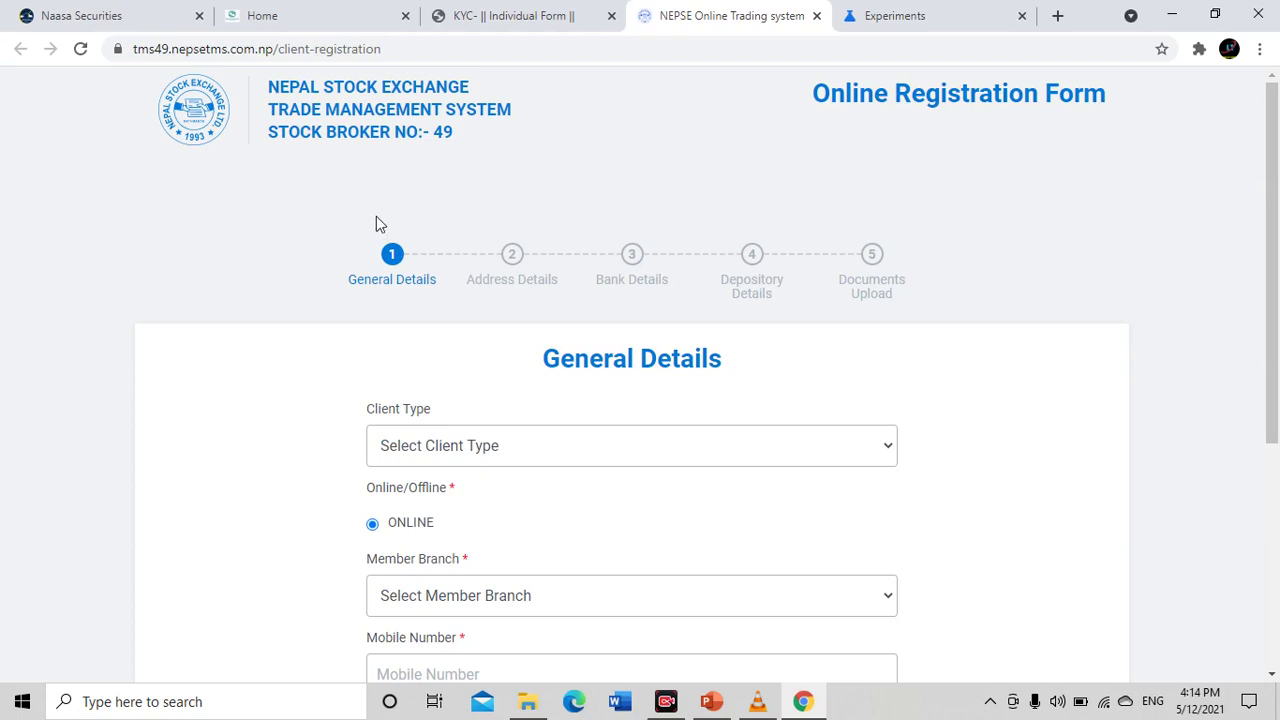
scroll(520, 286, "down", 1)
scroll(520, 286, "down", 1)
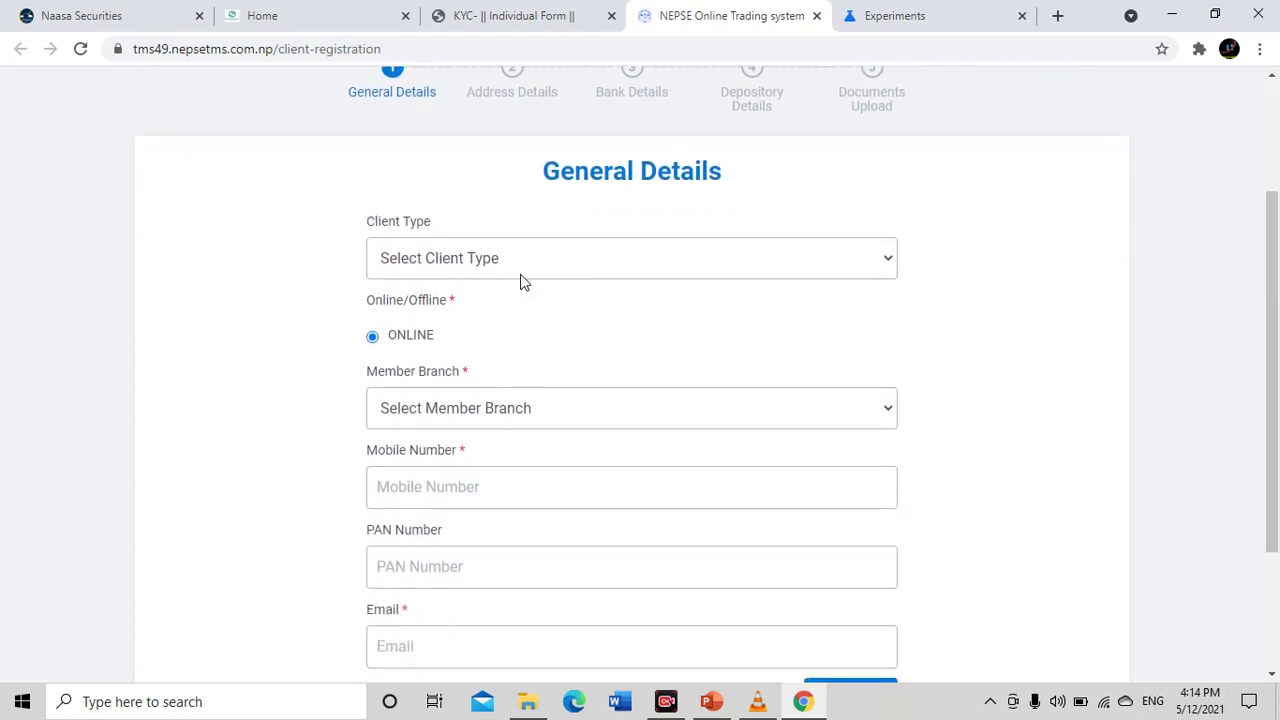
left_click(520, 269)
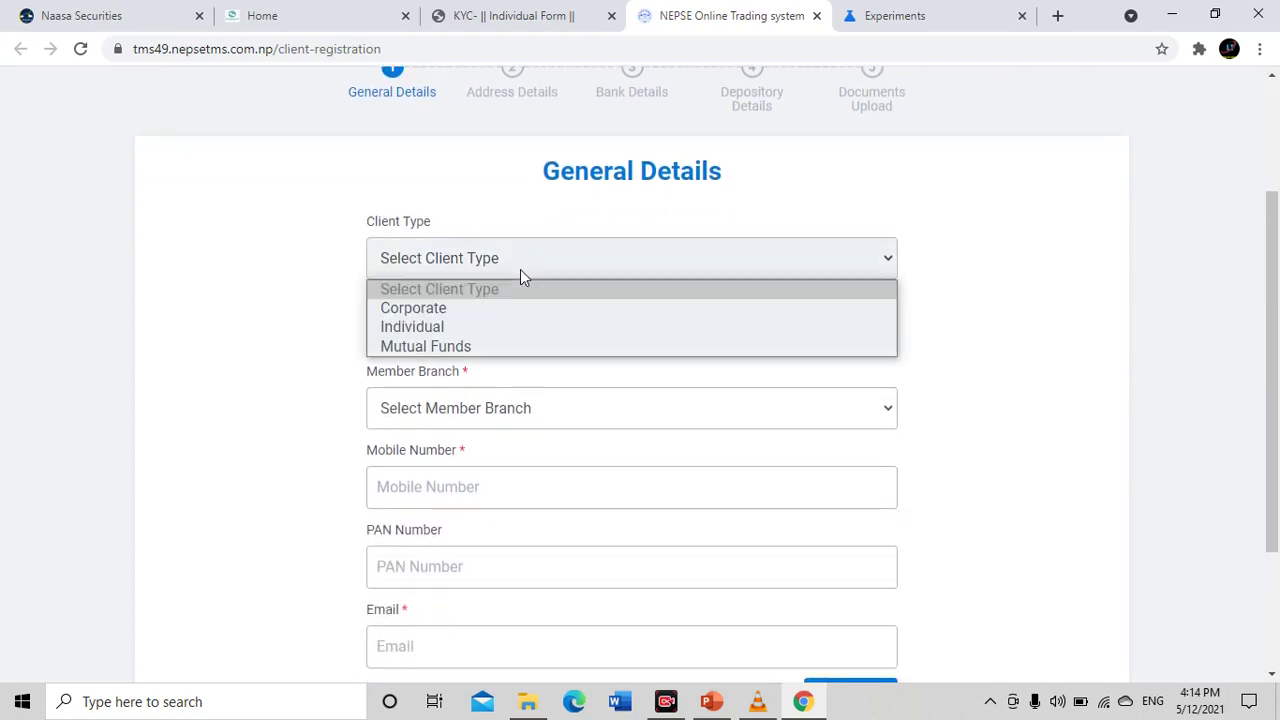
left_click(450, 328)
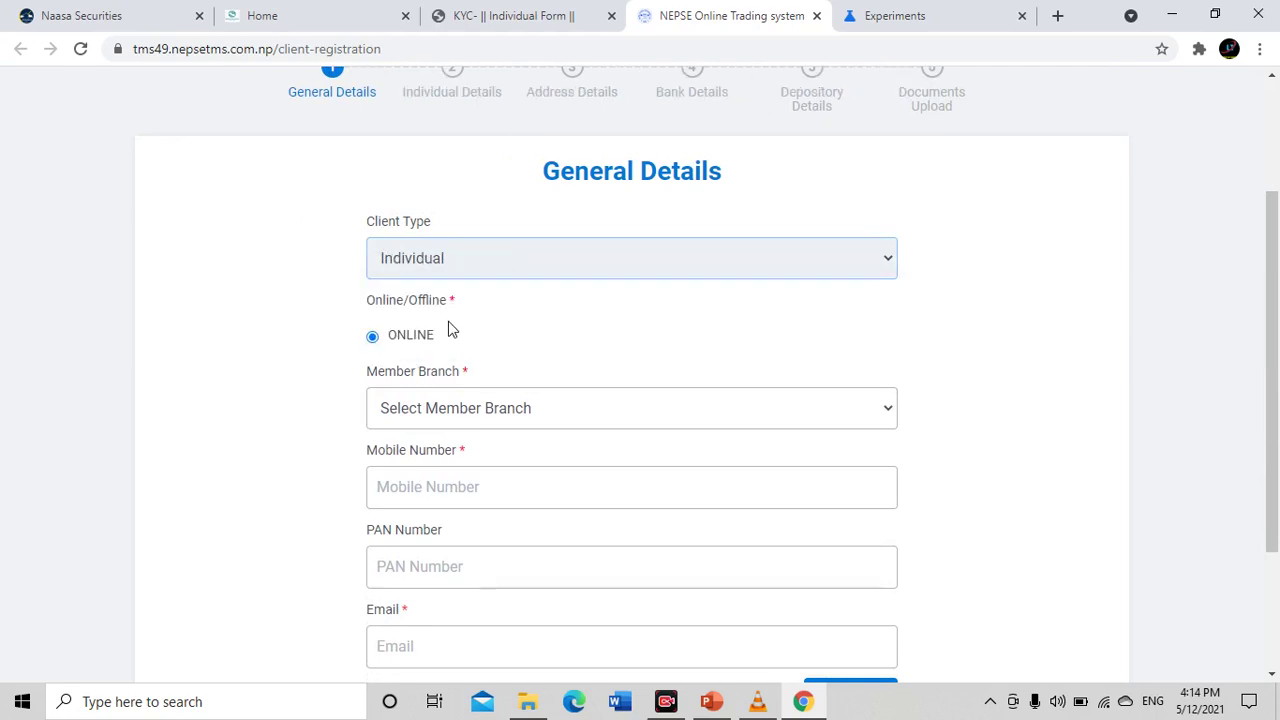
left_click(466, 272)
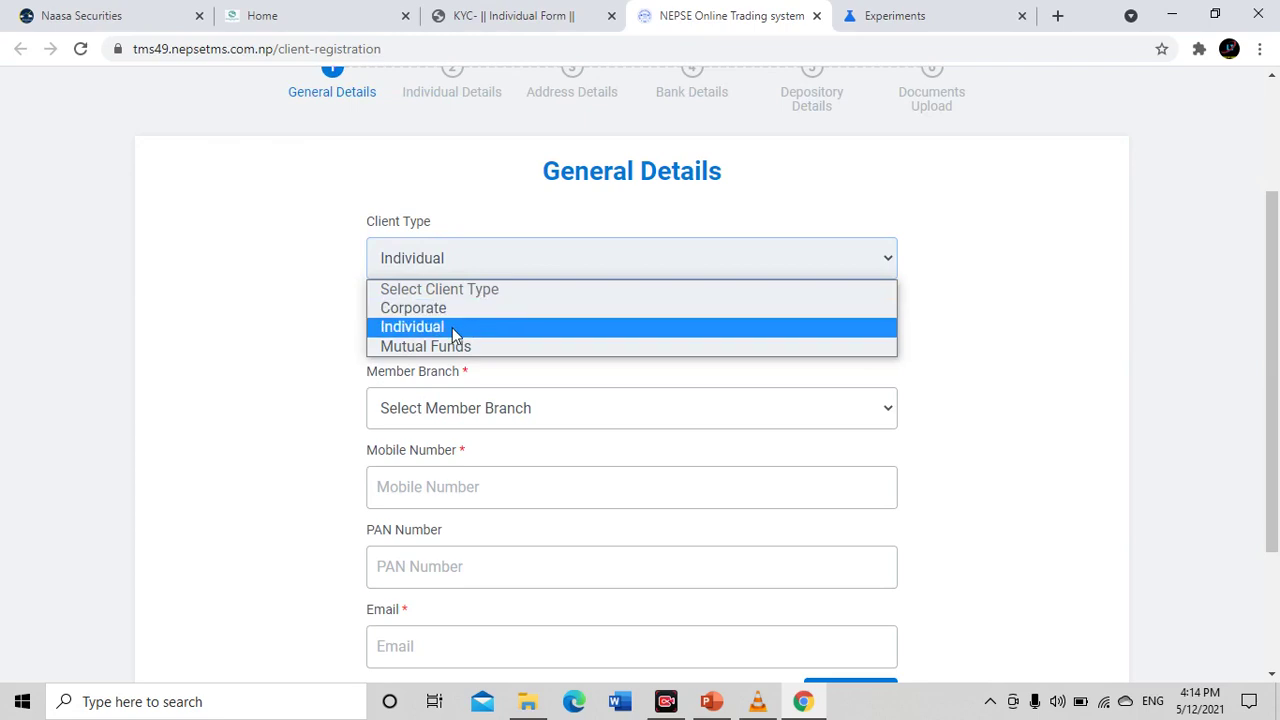
left_click(452, 327)
Keep ONLINE as the registration mode and choose Kathmandu as the Member Branch
scroll(551, 297, "down", 2)
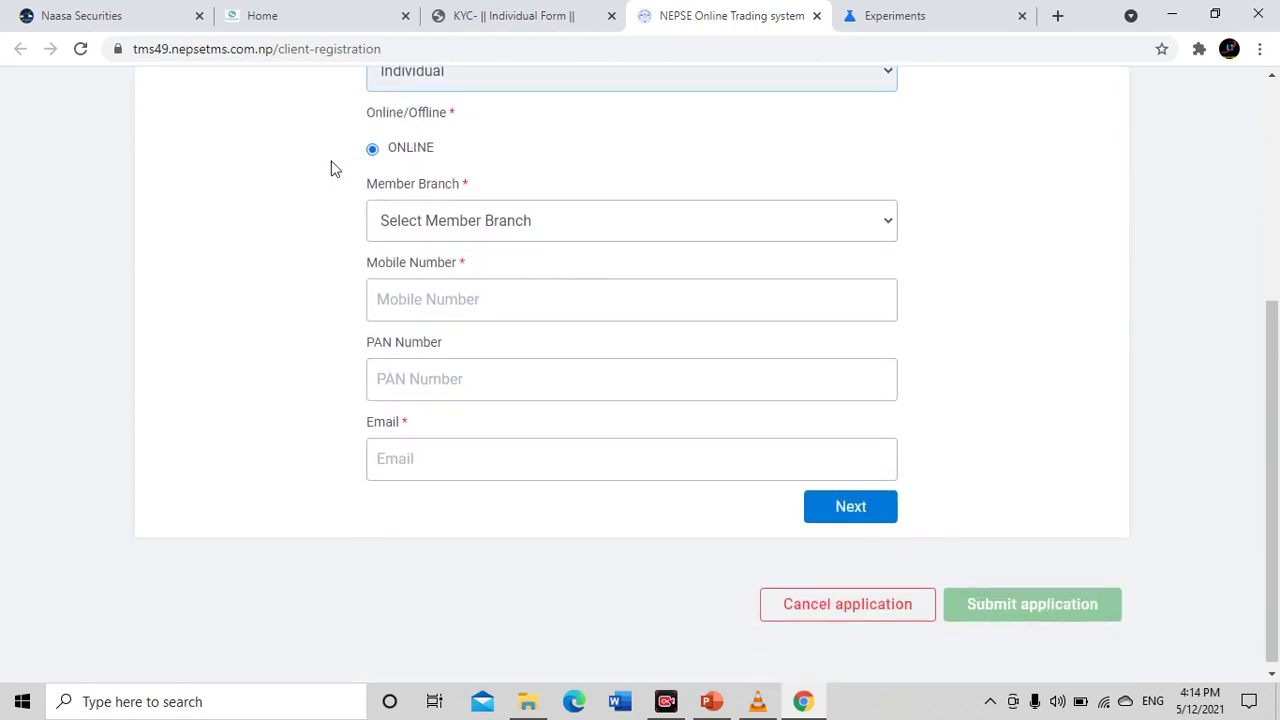
left_click(374, 150)
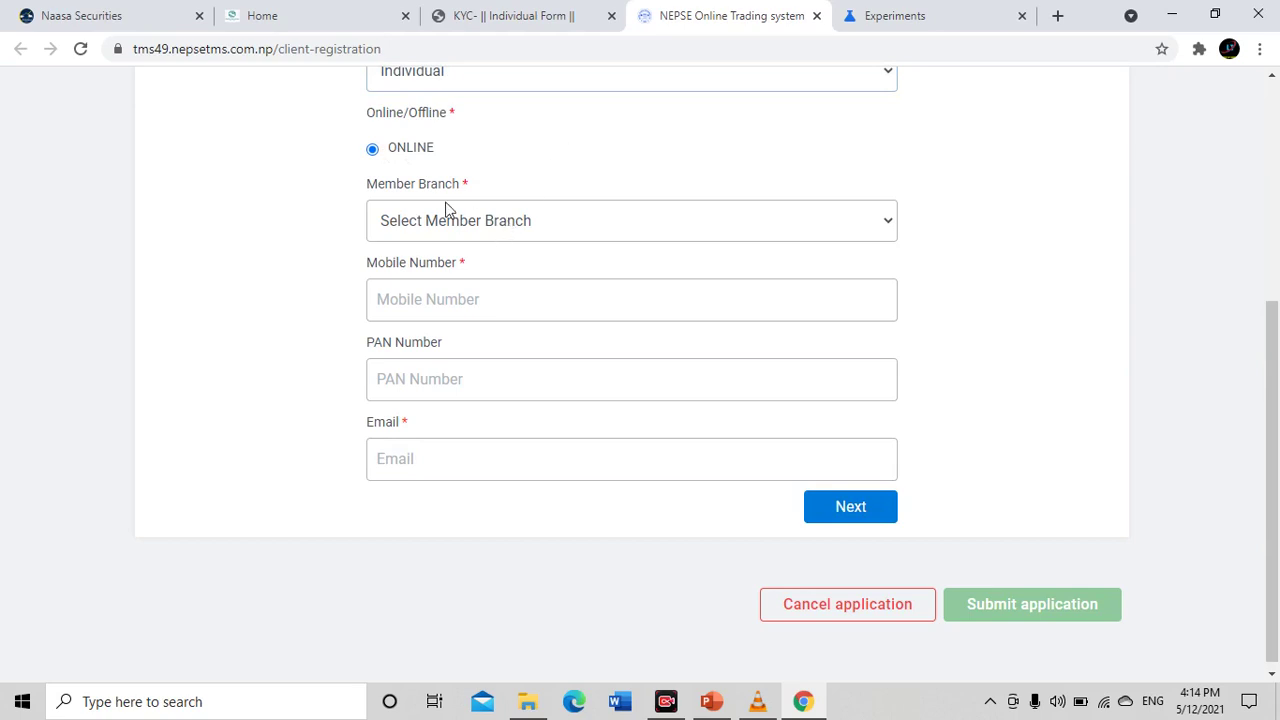
left_click_drag(364, 186, 508, 184)
left_click(518, 222)
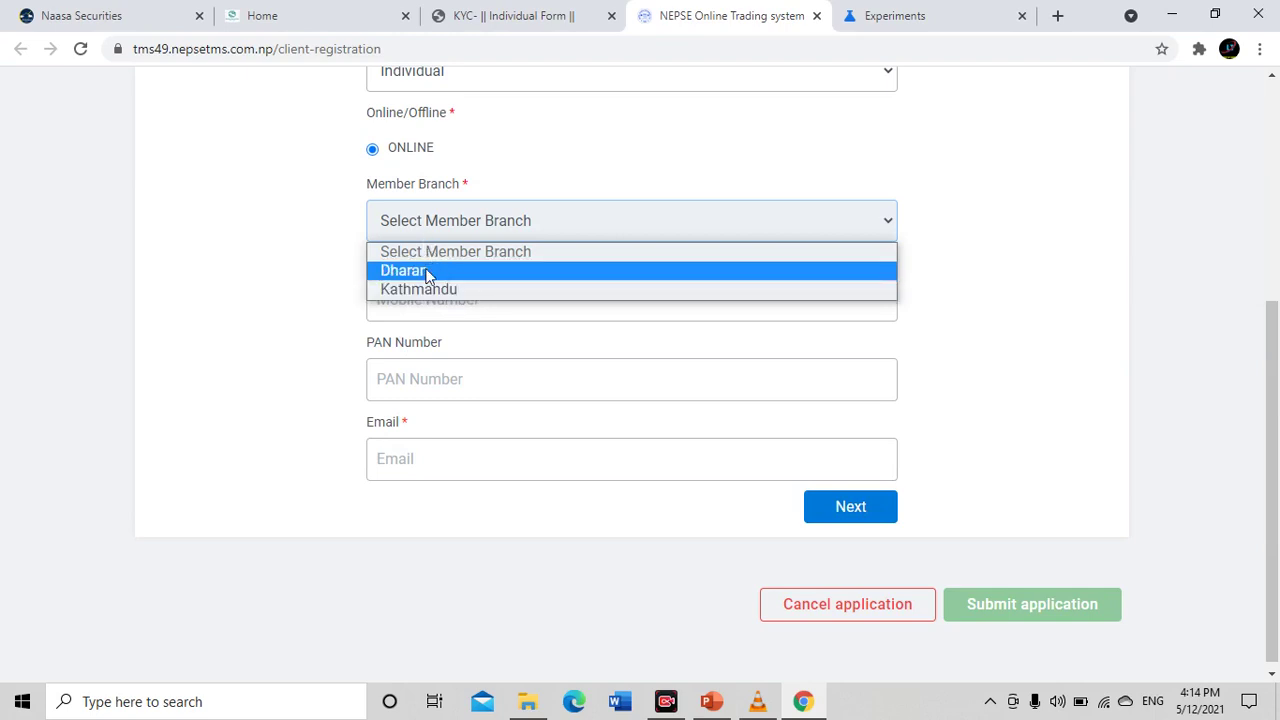
left_click(468, 287)
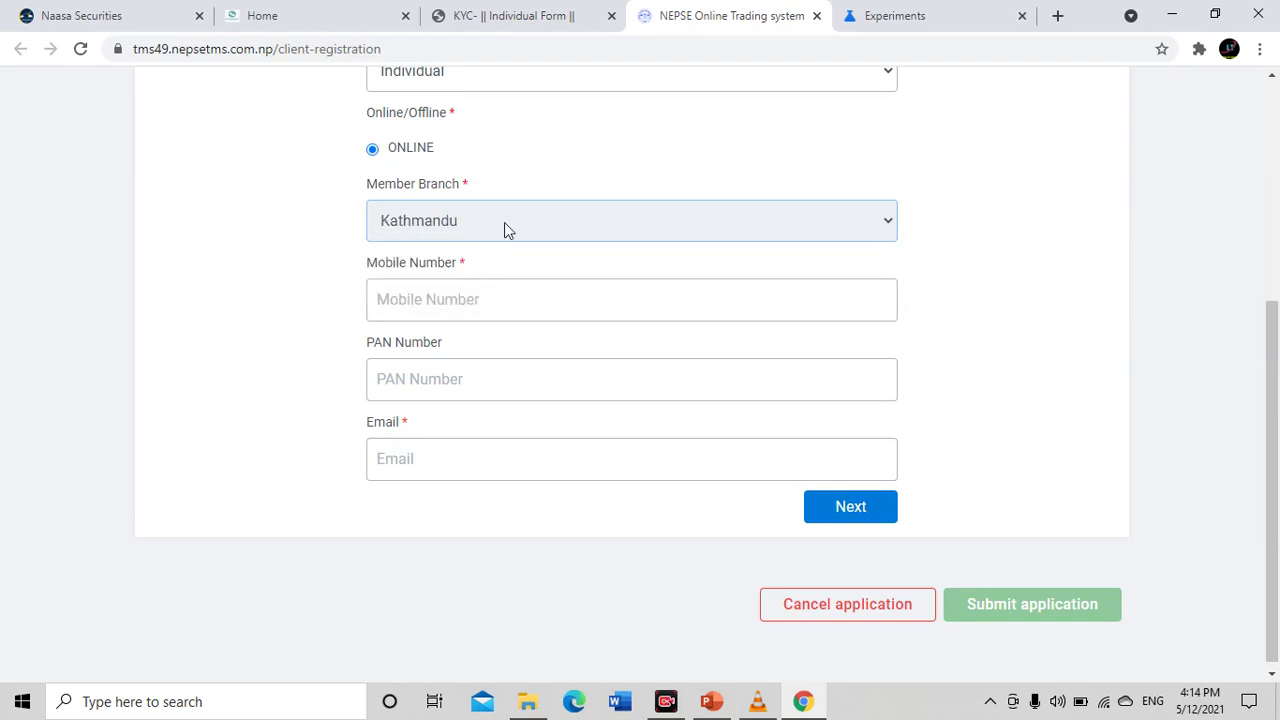
Enter the mobile number and a PAN number trimmed to nine digits
left_click(482, 306)
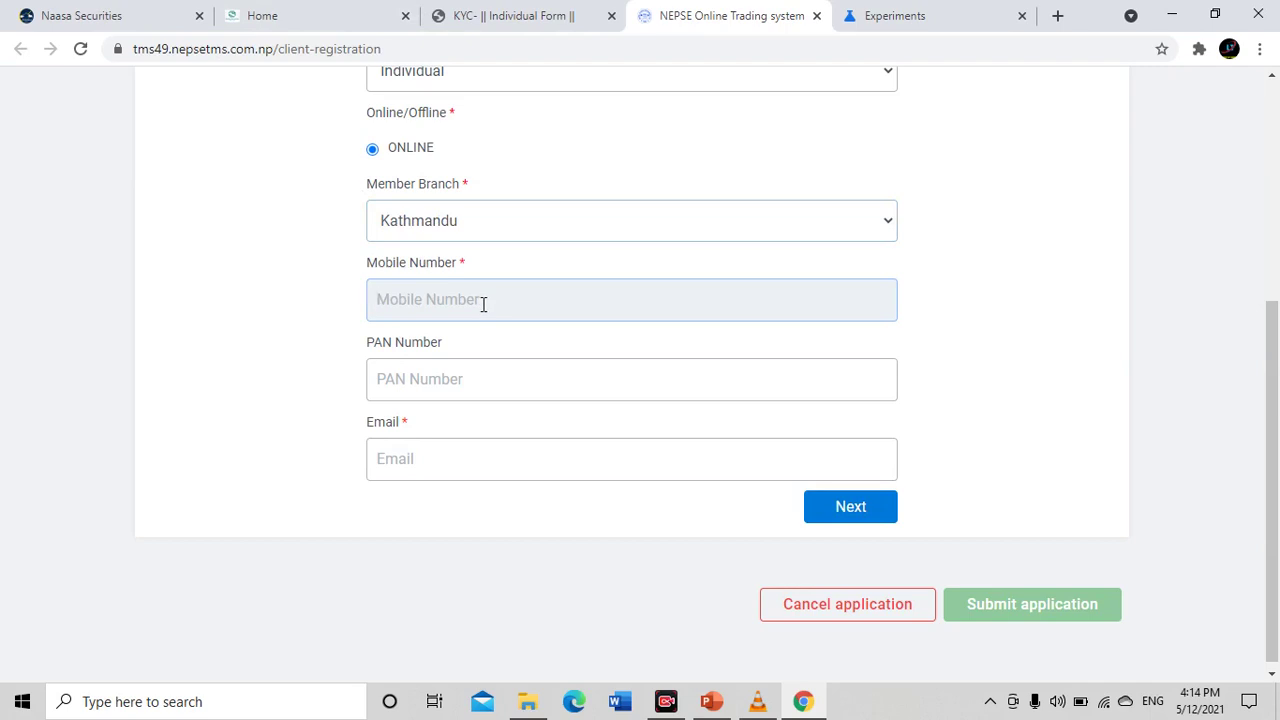
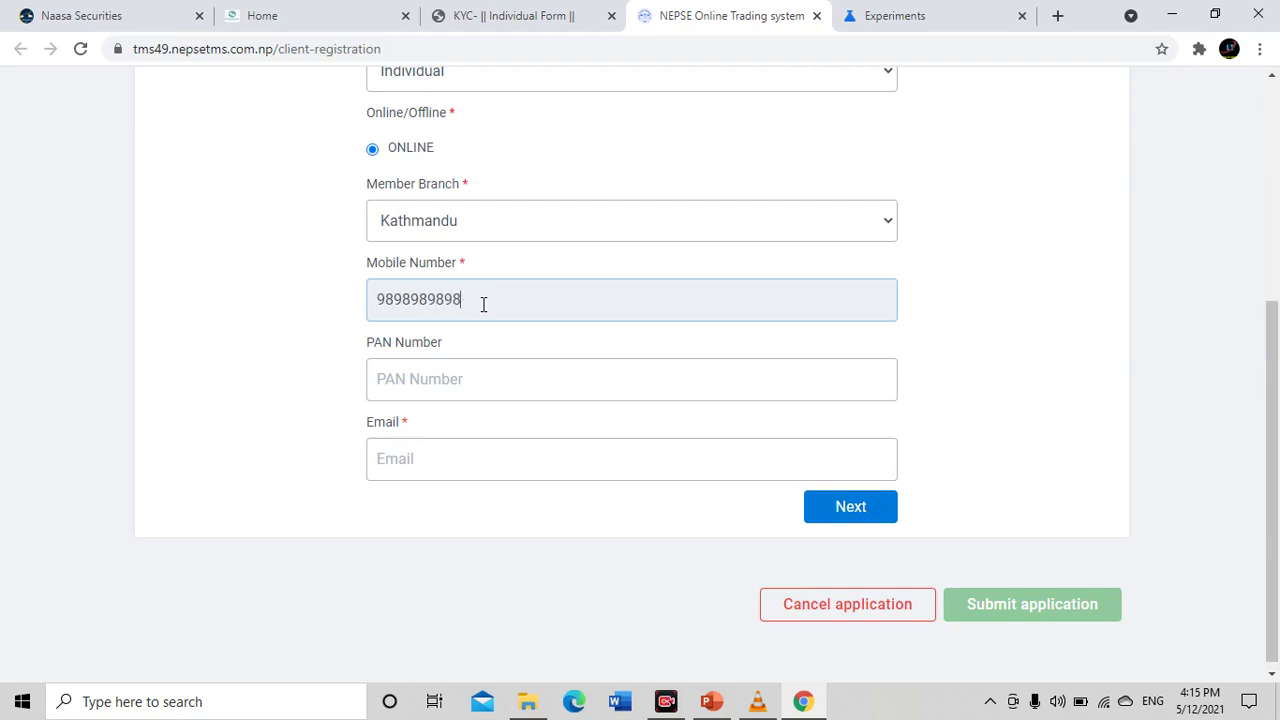
left_click(467, 390)
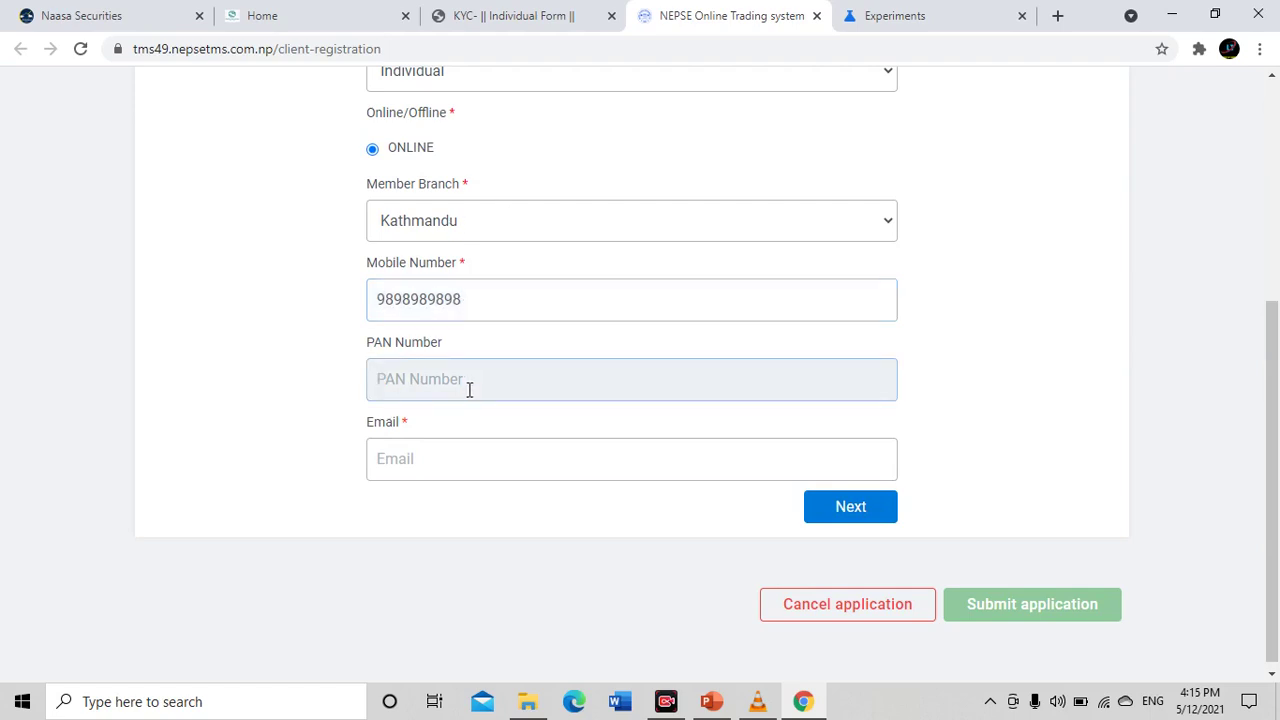
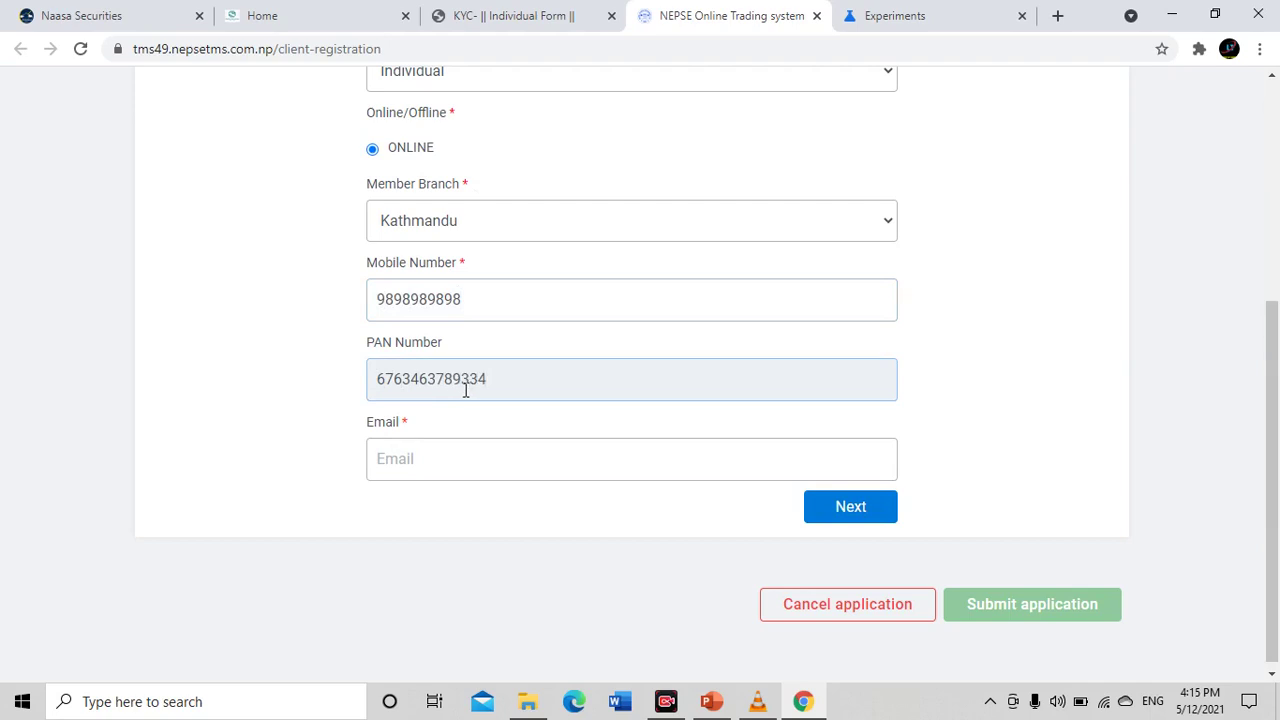
key("BackSpace")
left_click(451, 460)
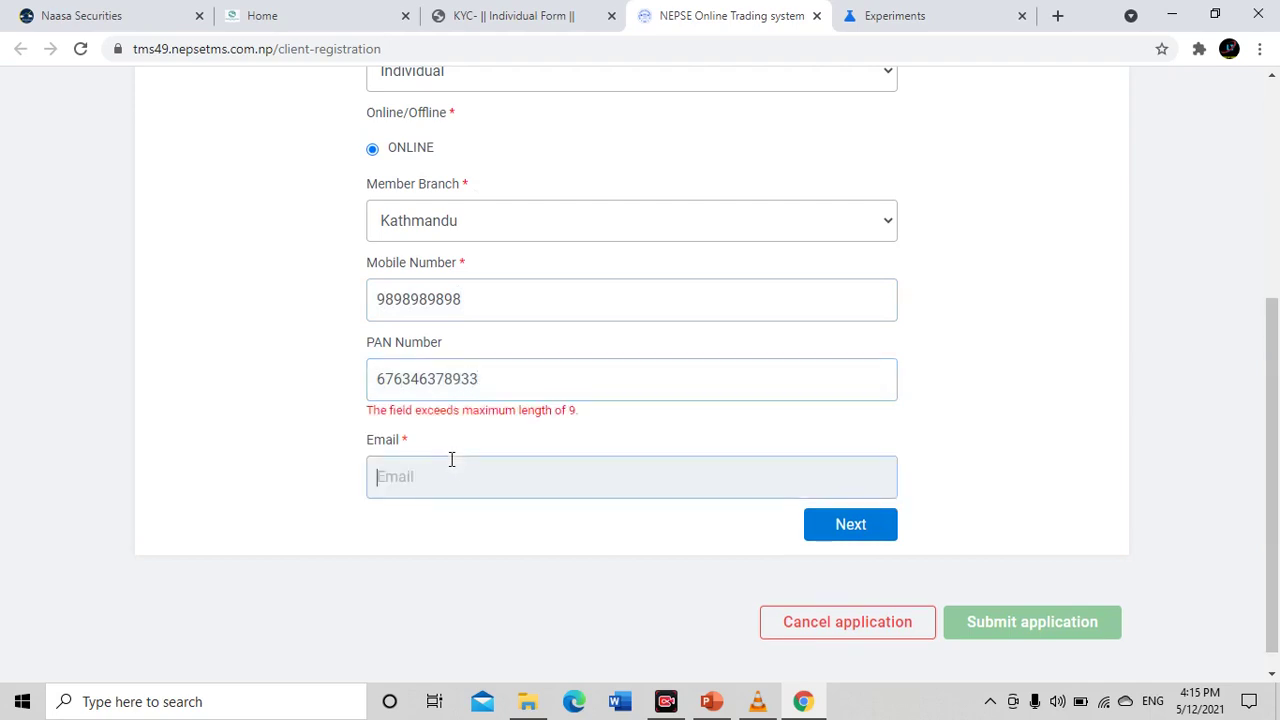
left_click(529, 393)
key("BackSpace")
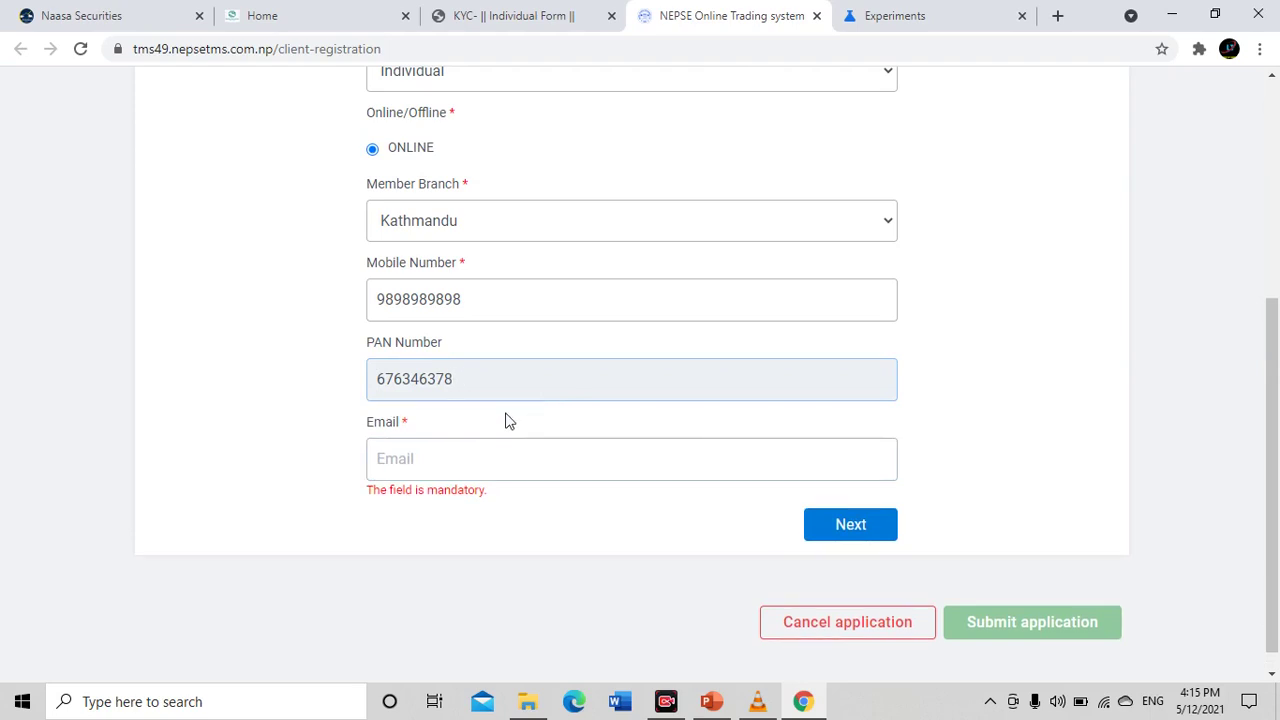
Fill in the applicant's email address
left_click(481, 460)
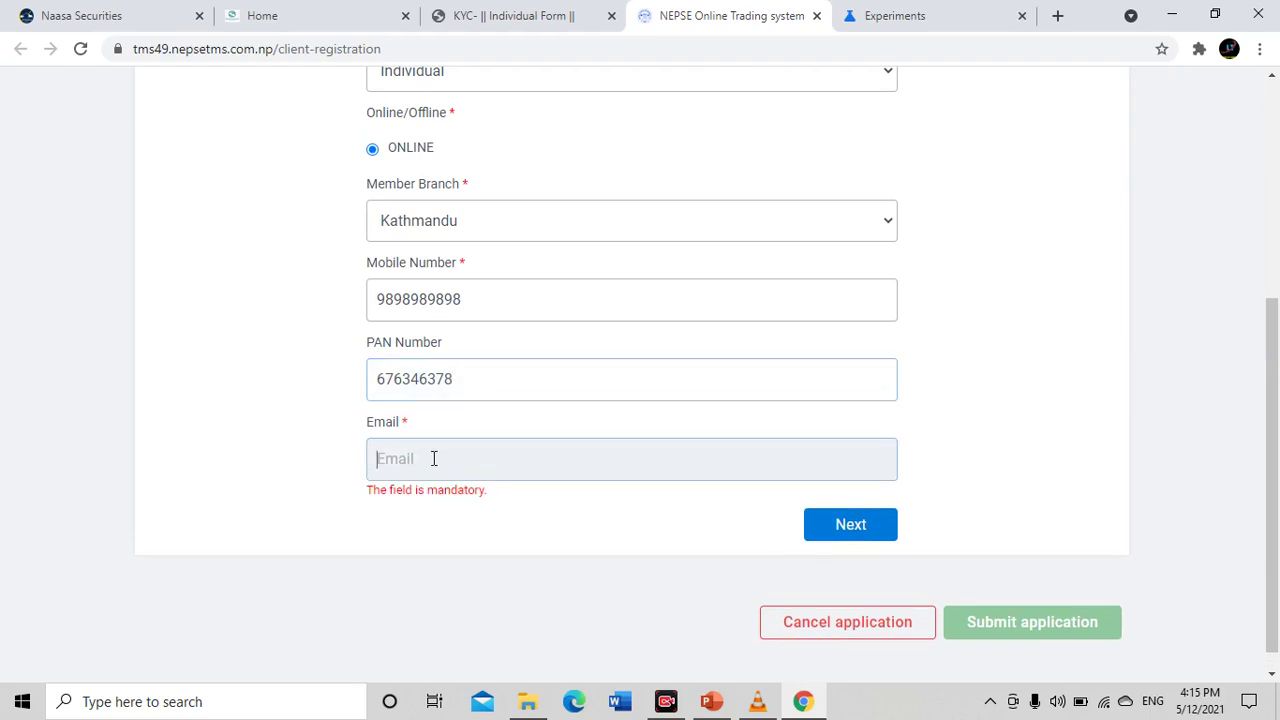
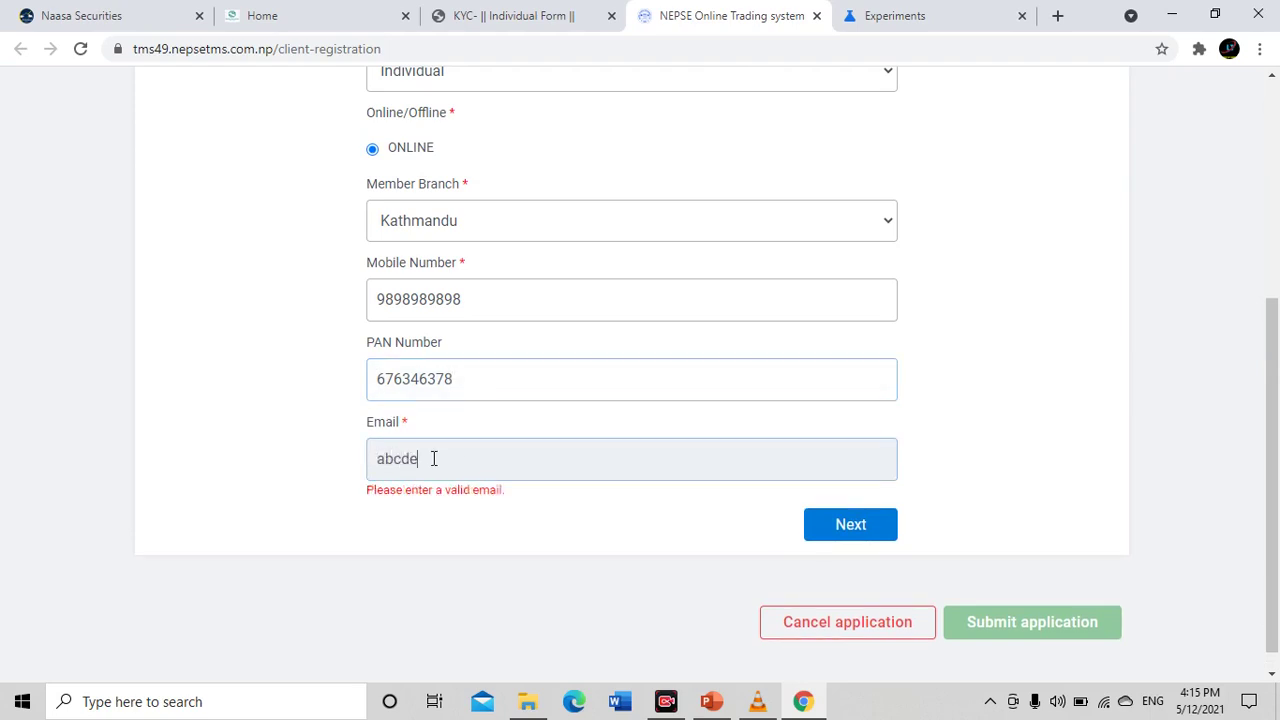
left_click(585, 503)
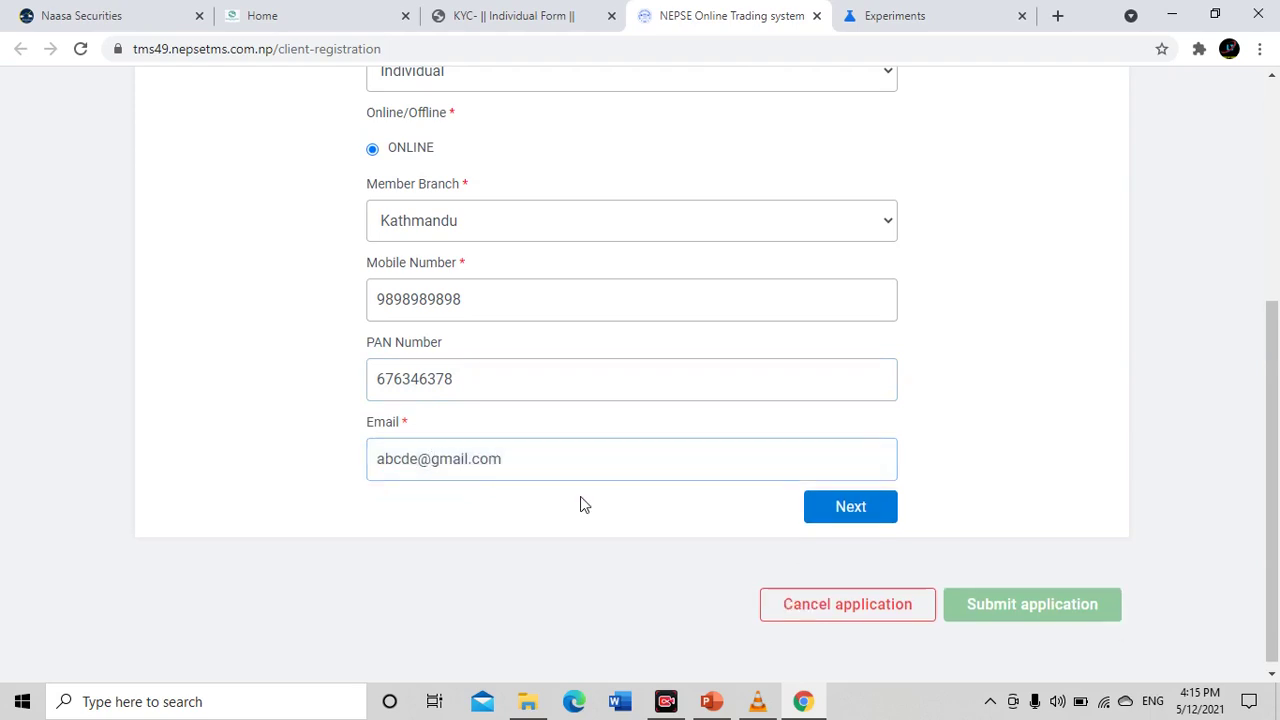
scroll(468, 450, "up", 3)
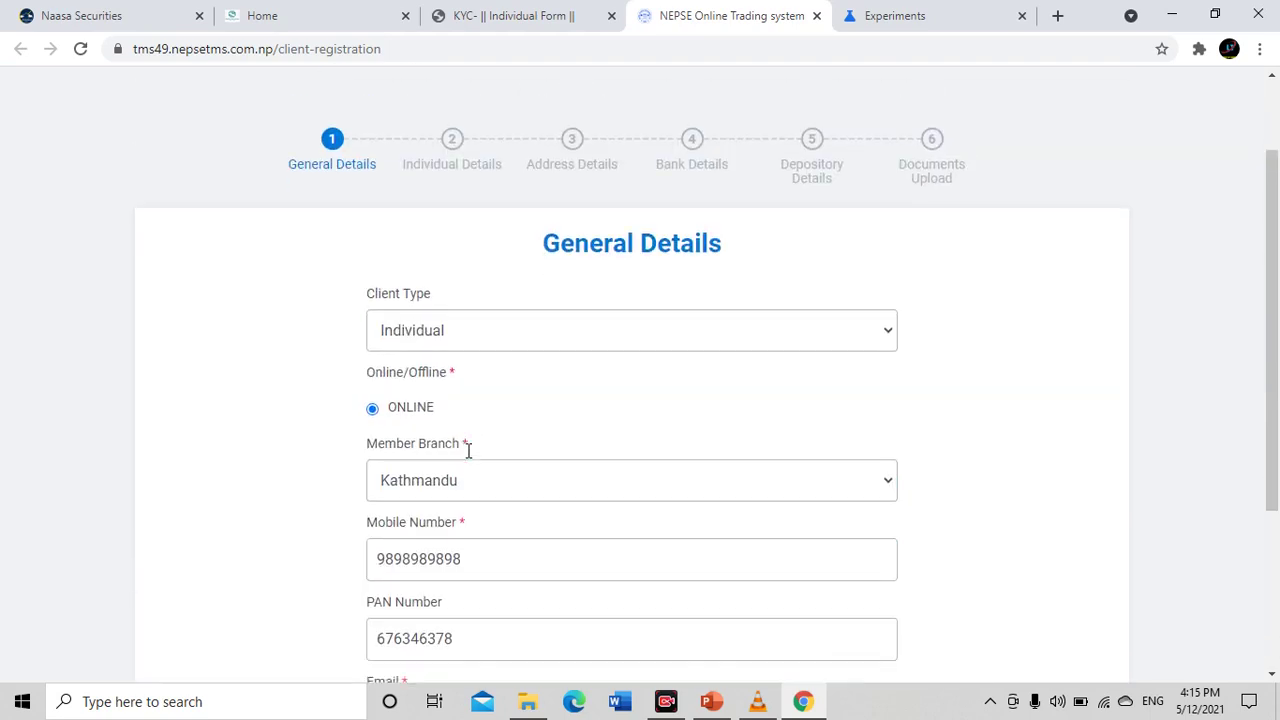
scroll(600, 470, "down", 3)
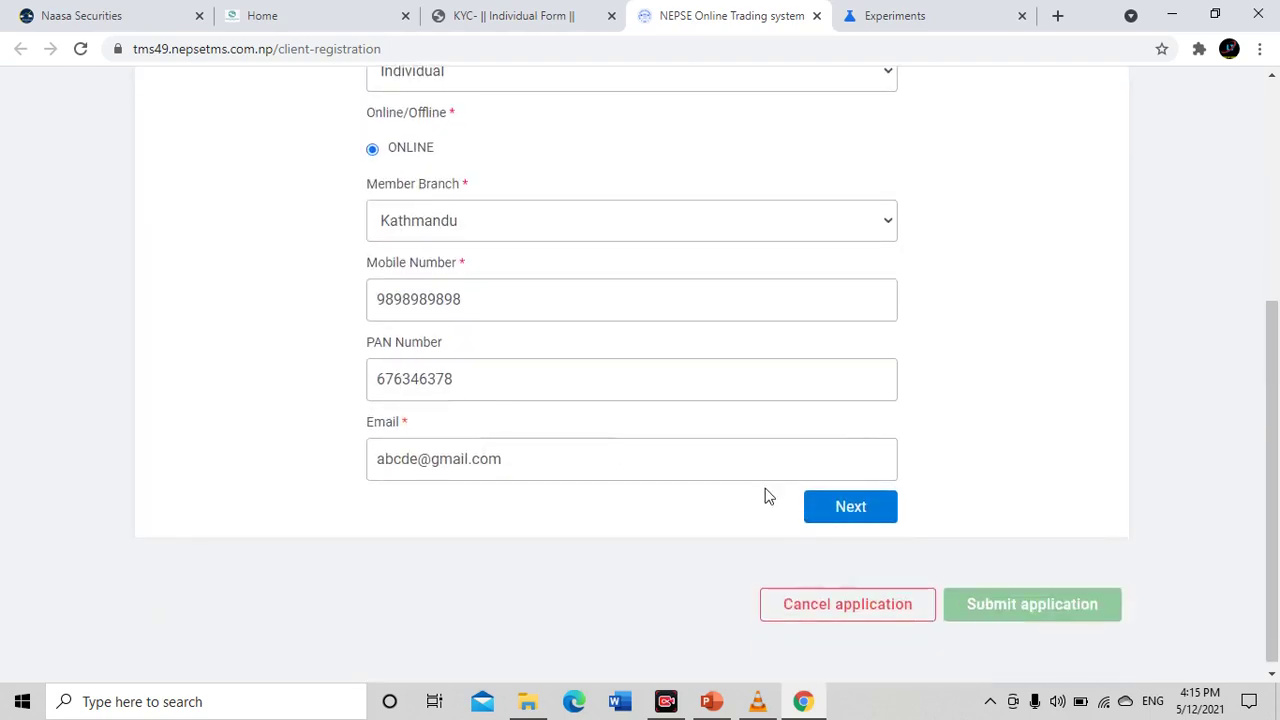
On Individual Details, enter the applicant's first, middle and last names
left_click(876, 516)
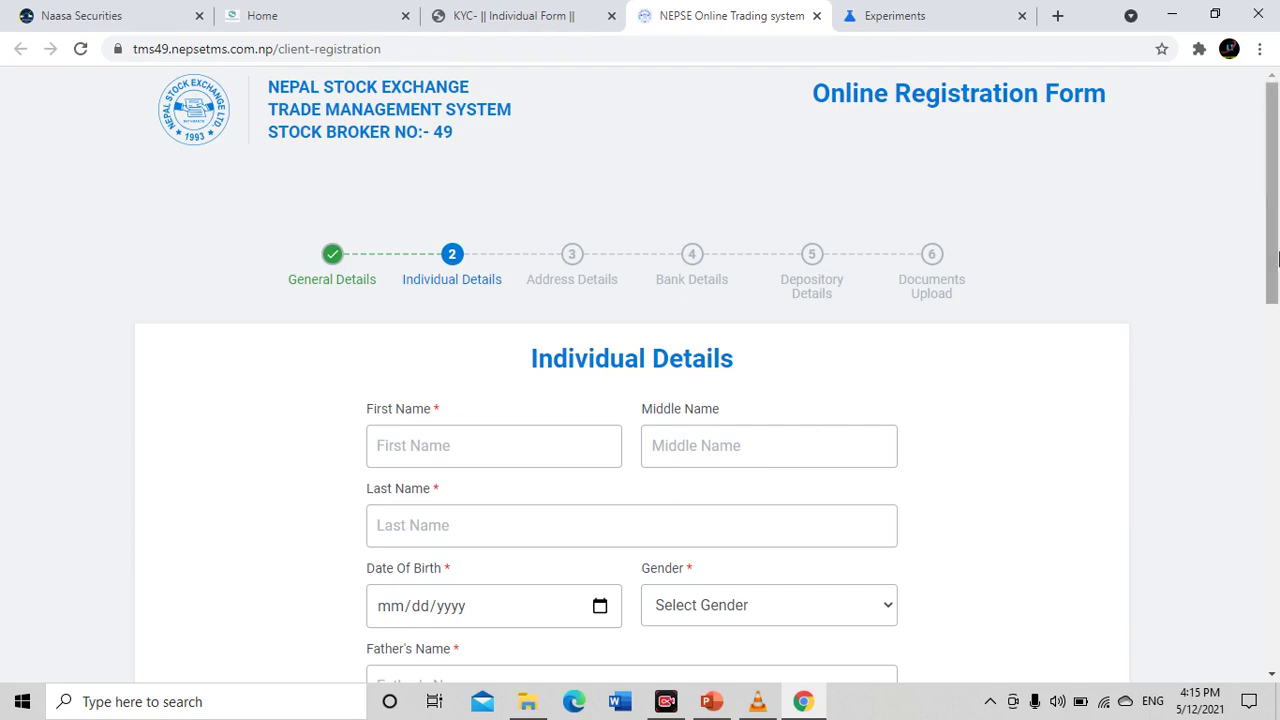
scroll(331, 400, "down", 2)
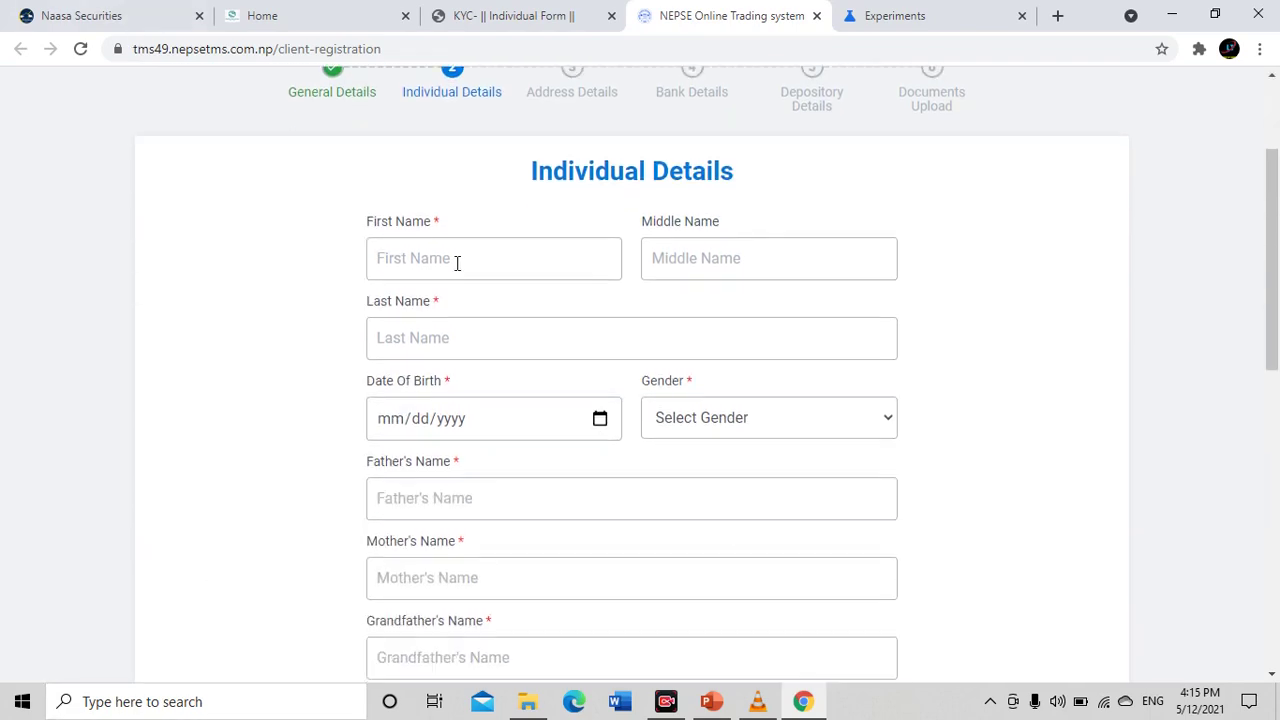
left_click(457, 263)
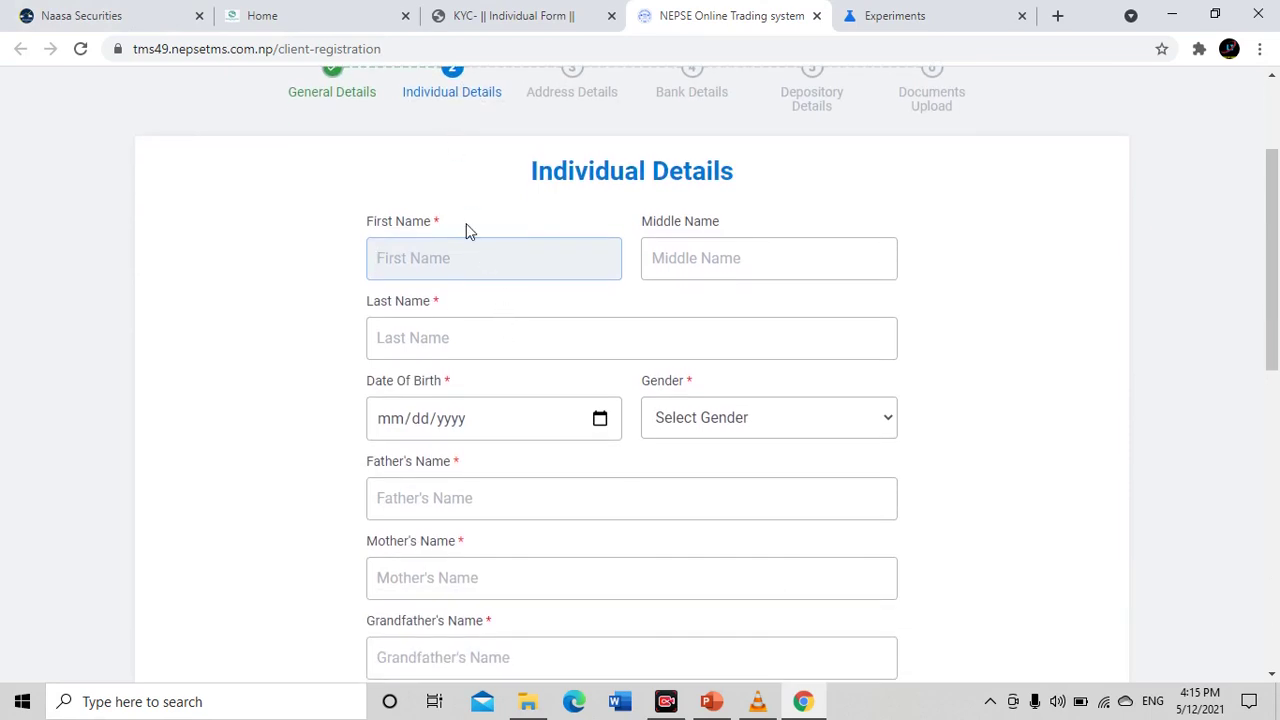
key("Tab")
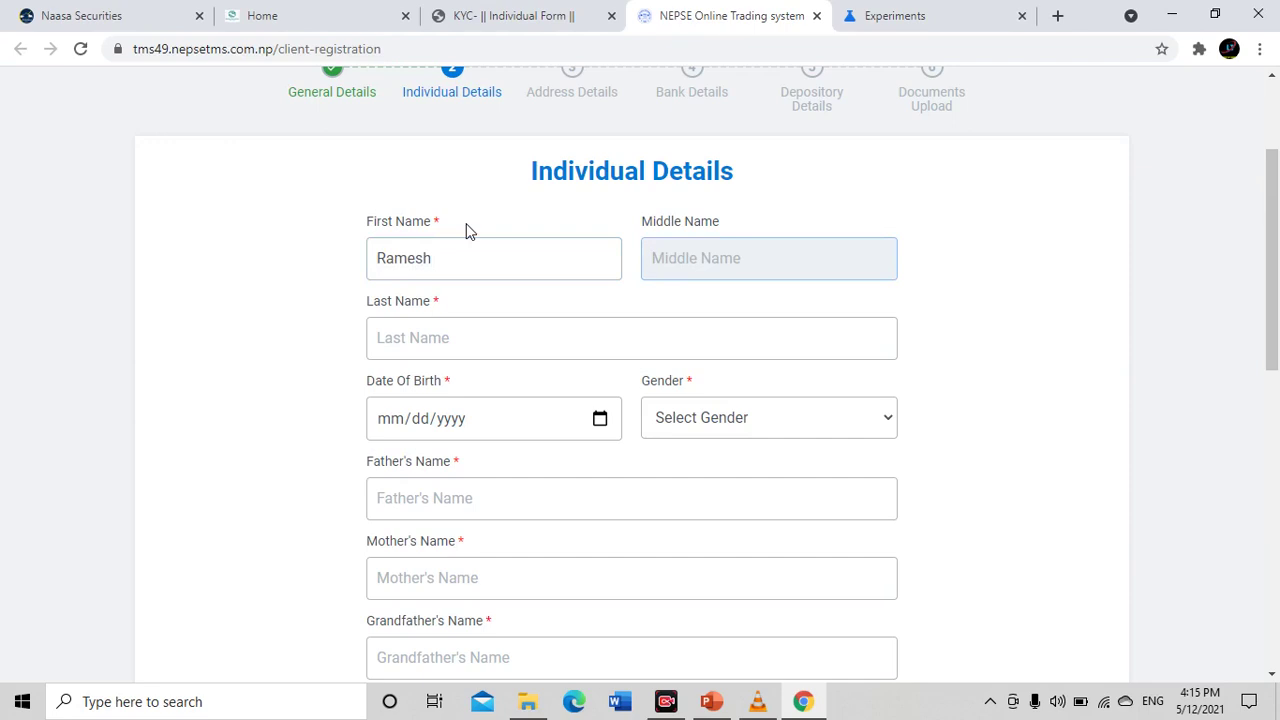
key("Tab")
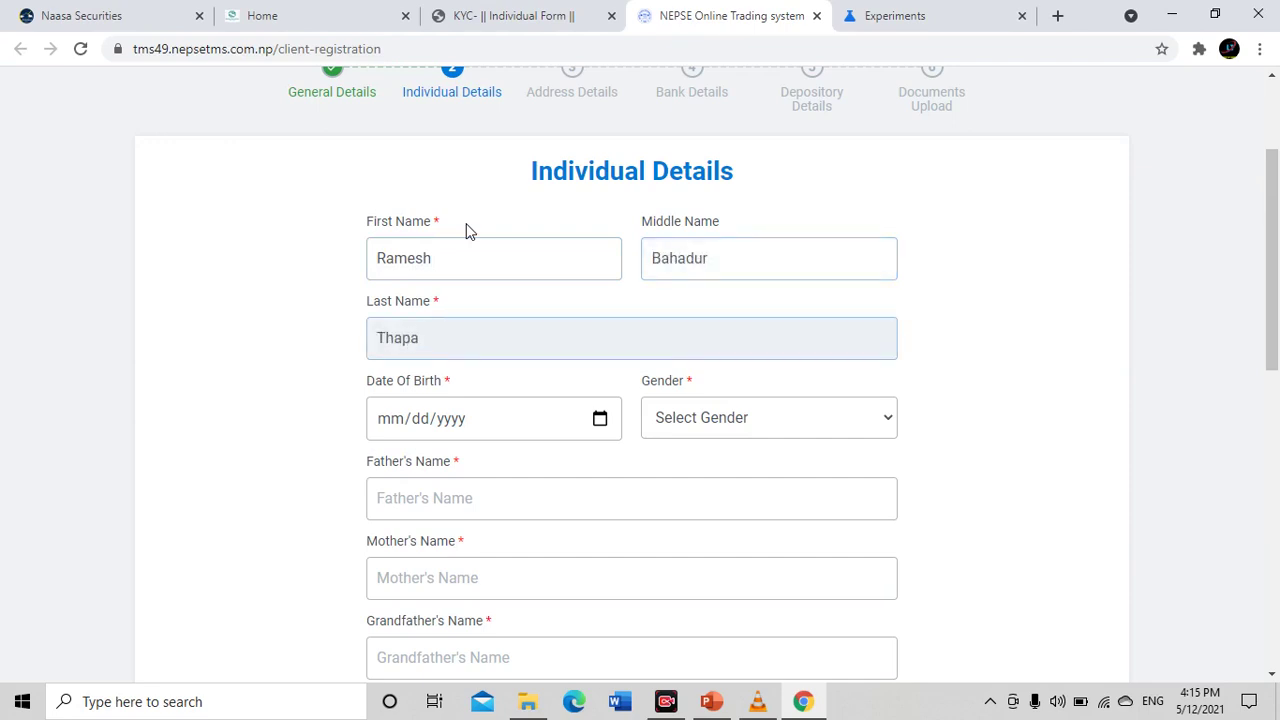
Pick 01/09/1991 as the Date Of Birth in the calendar
scroll(528, 417, "down", 2)
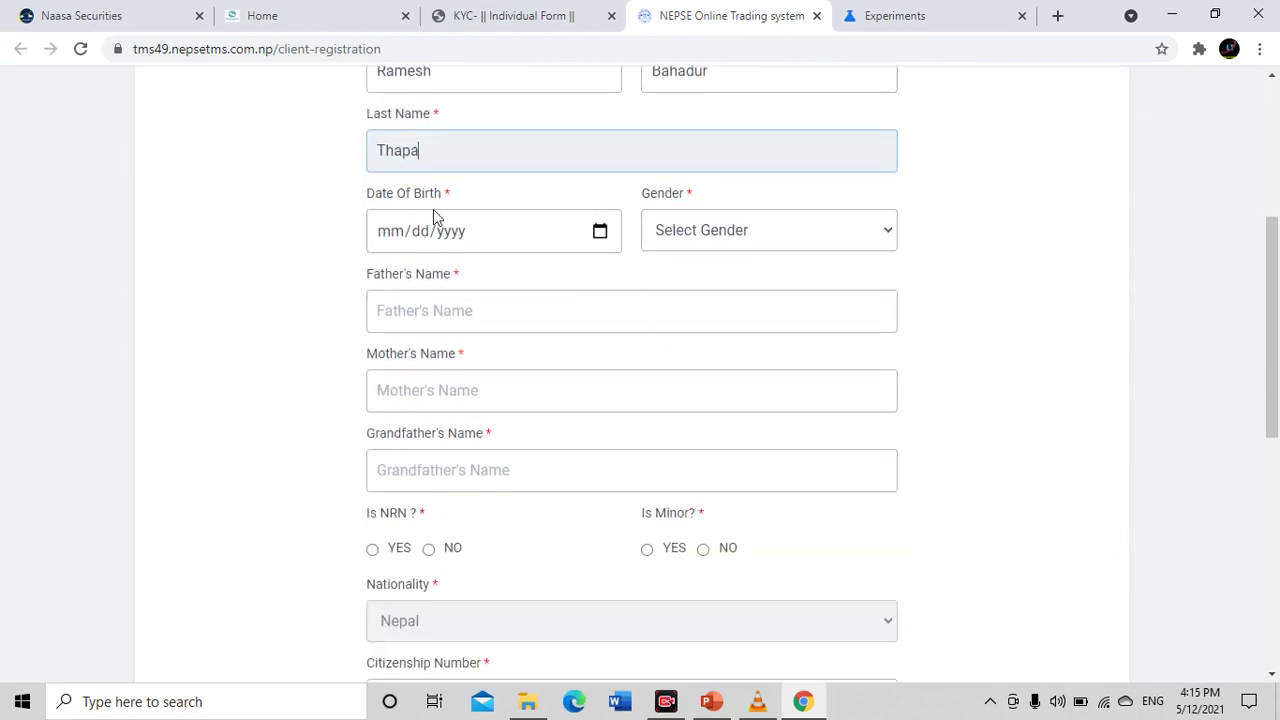
left_click(623, 231)
left_click(580, 240)
left_click(630, 233)
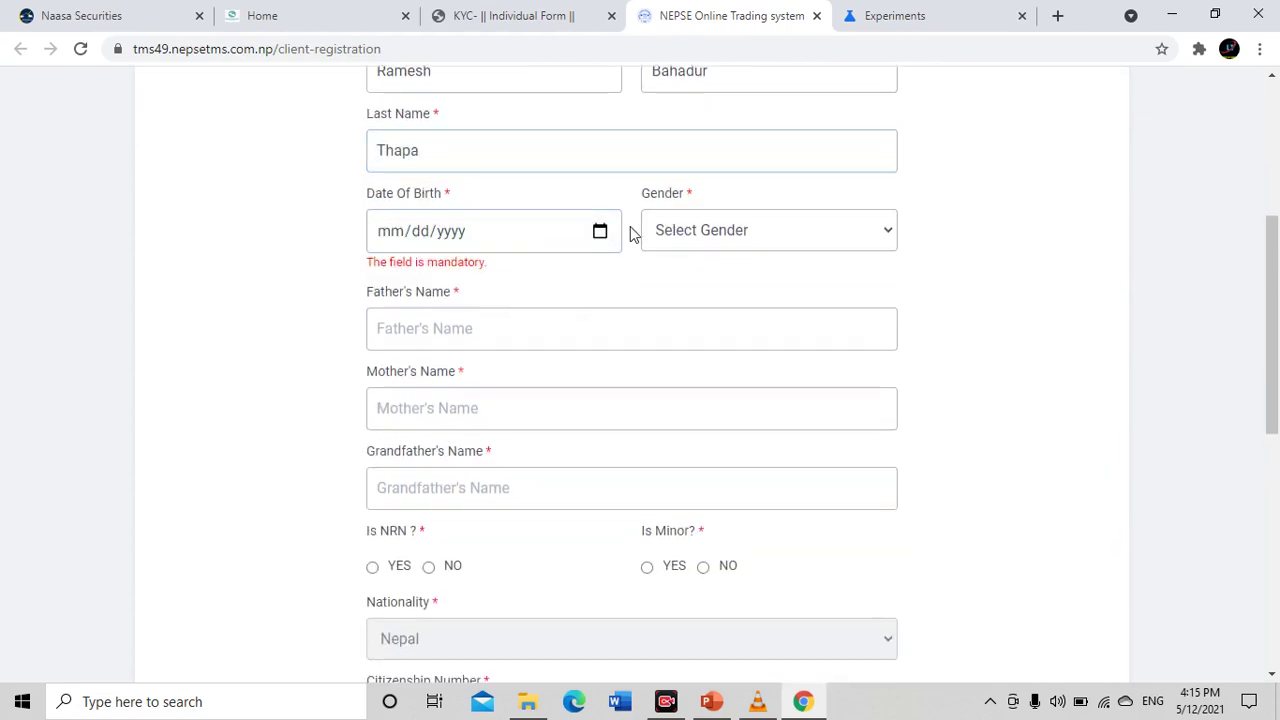
left_click(599, 231)
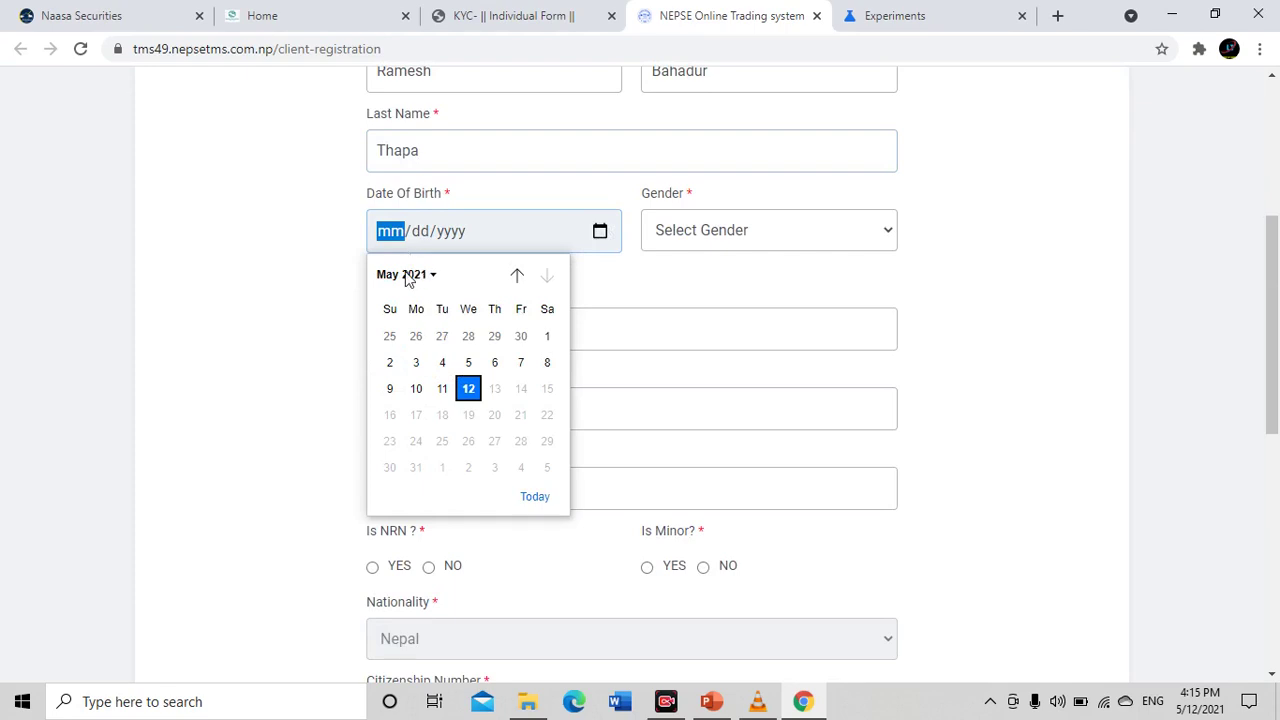
left_click(402, 231)
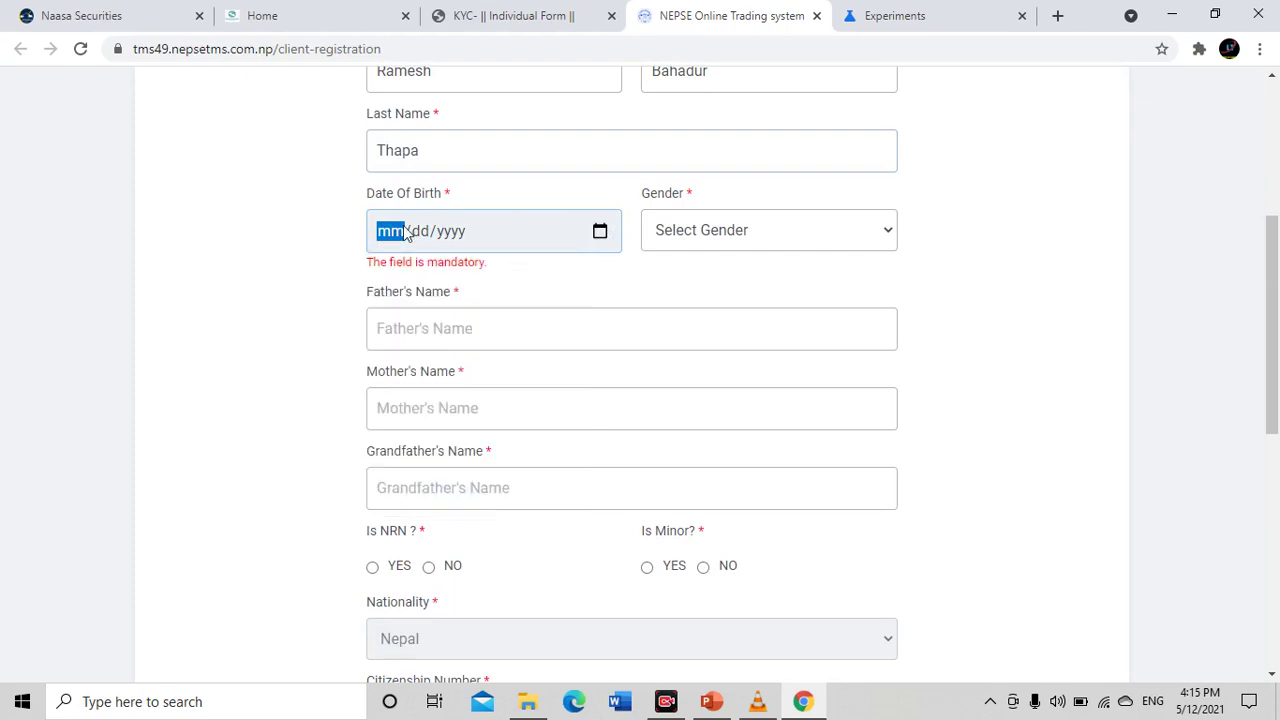
left_click(605, 236)
left_click(427, 284)
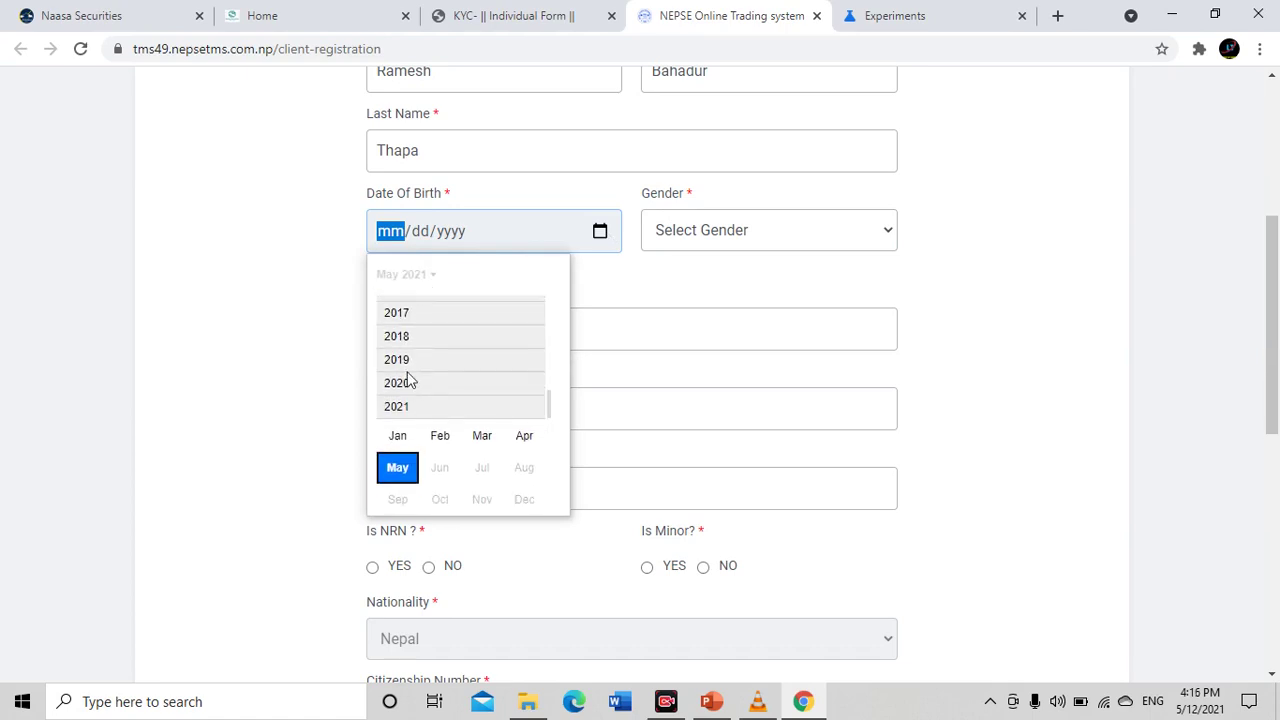
scroll(407, 340, "up", 2)
scroll(407, 343, "up", 5)
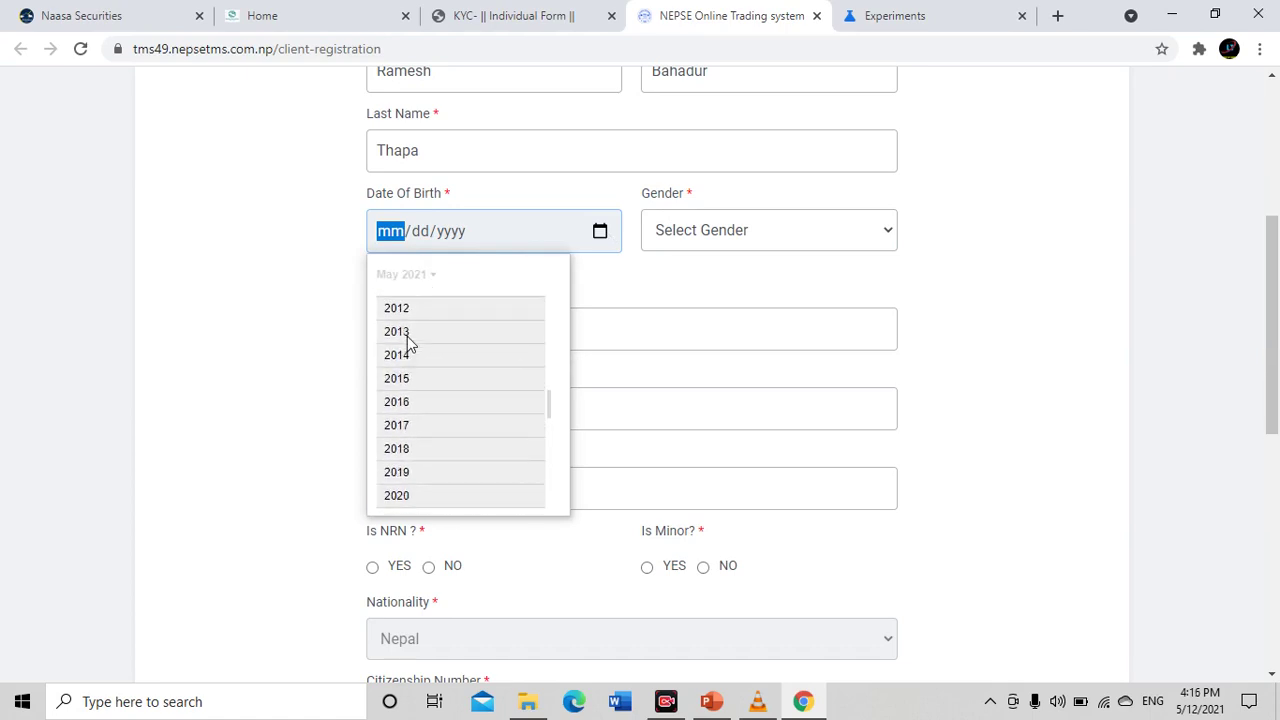
scroll(414, 340, "up", 8)
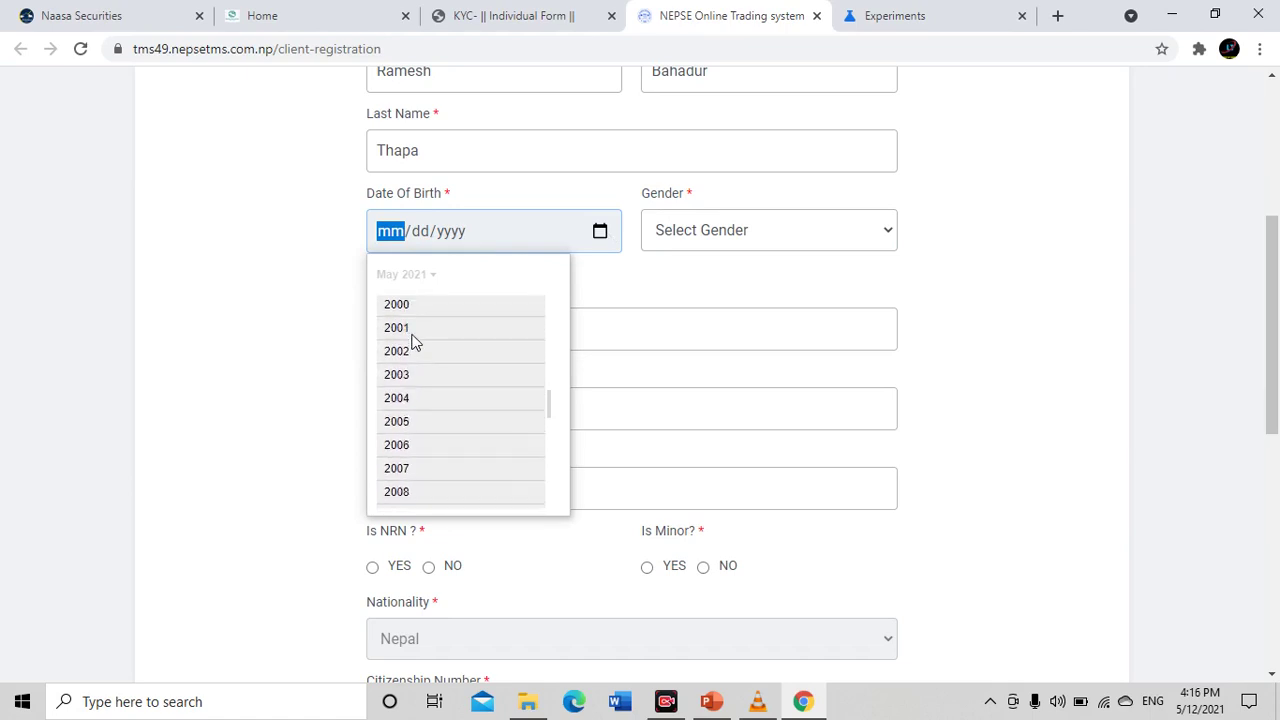
scroll(412, 335, "up", 2)
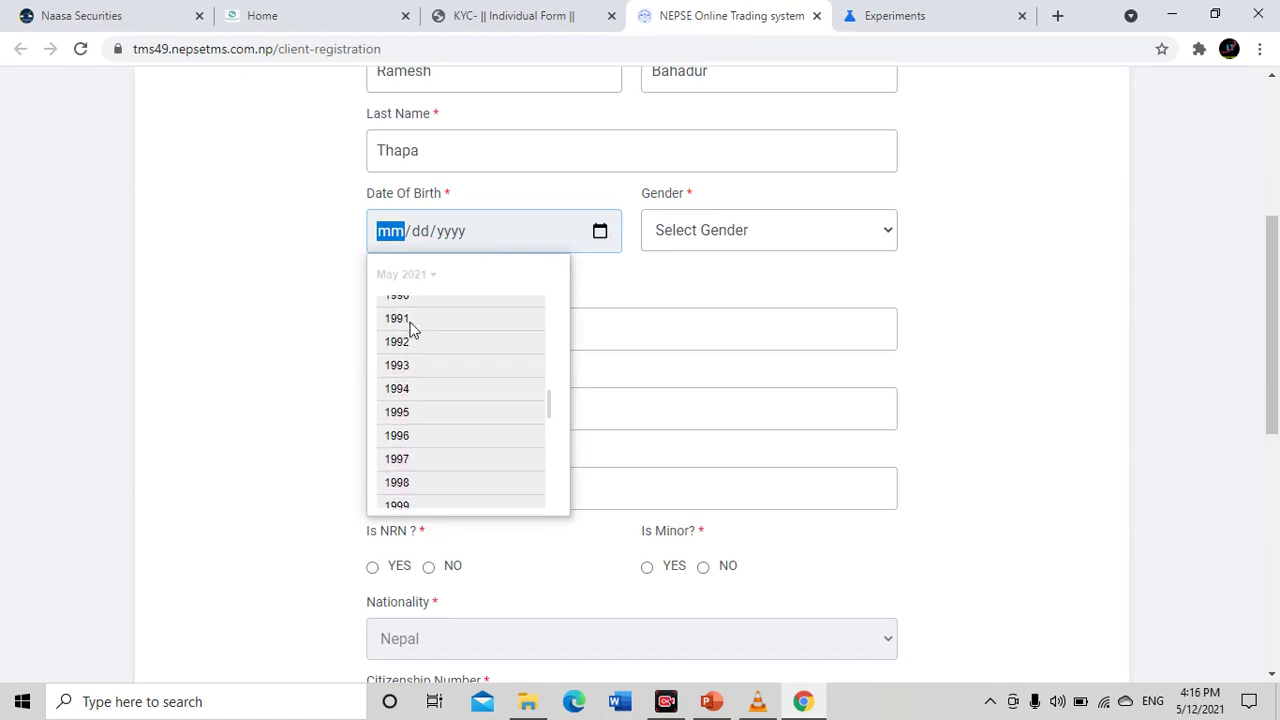
left_click(409, 323)
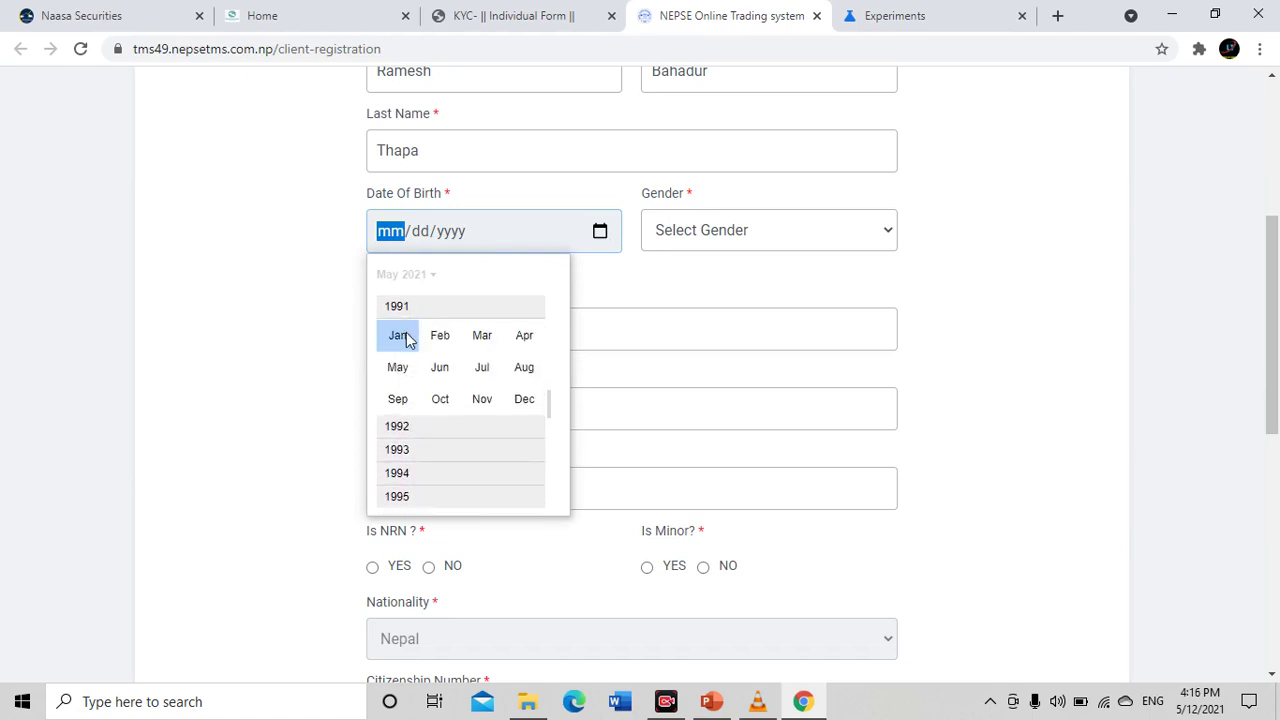
left_click(409, 335)
left_click(469, 364)
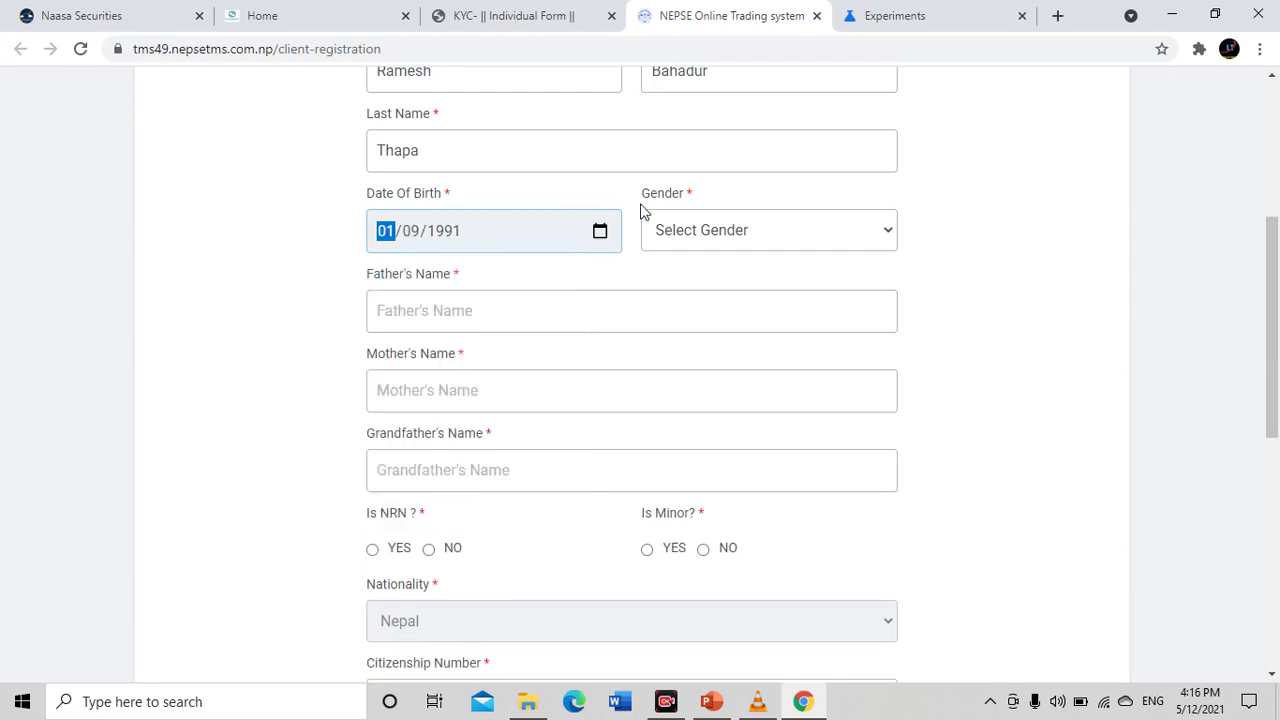
Set Gender to Male and enter the father's, mother's and grandfather's names
left_click(662, 231)
left_click(682, 281)
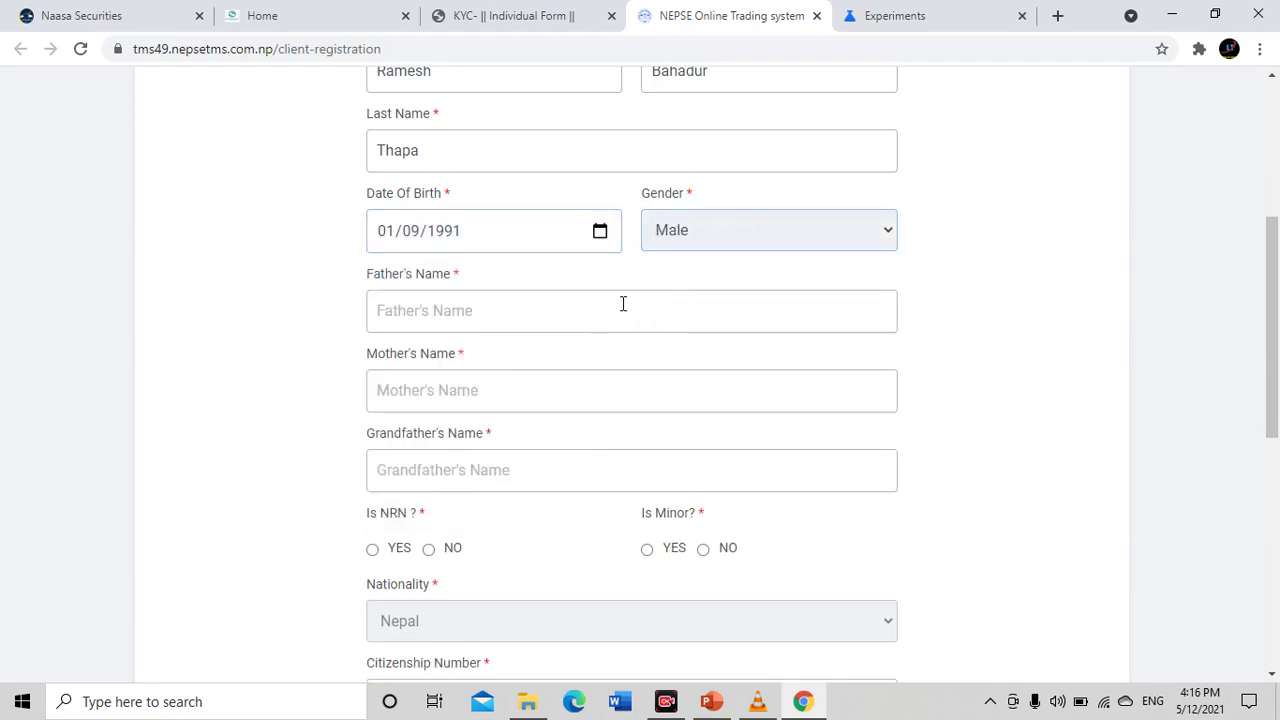
left_click(509, 303)
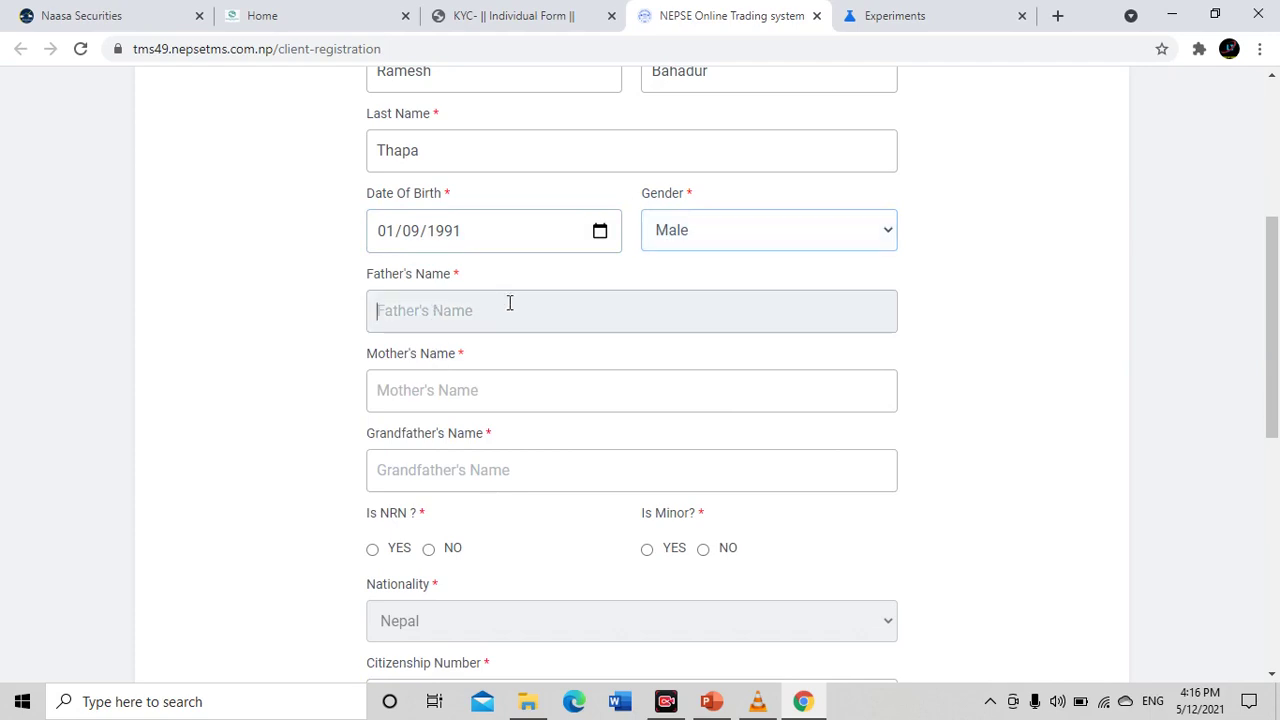
type("A")
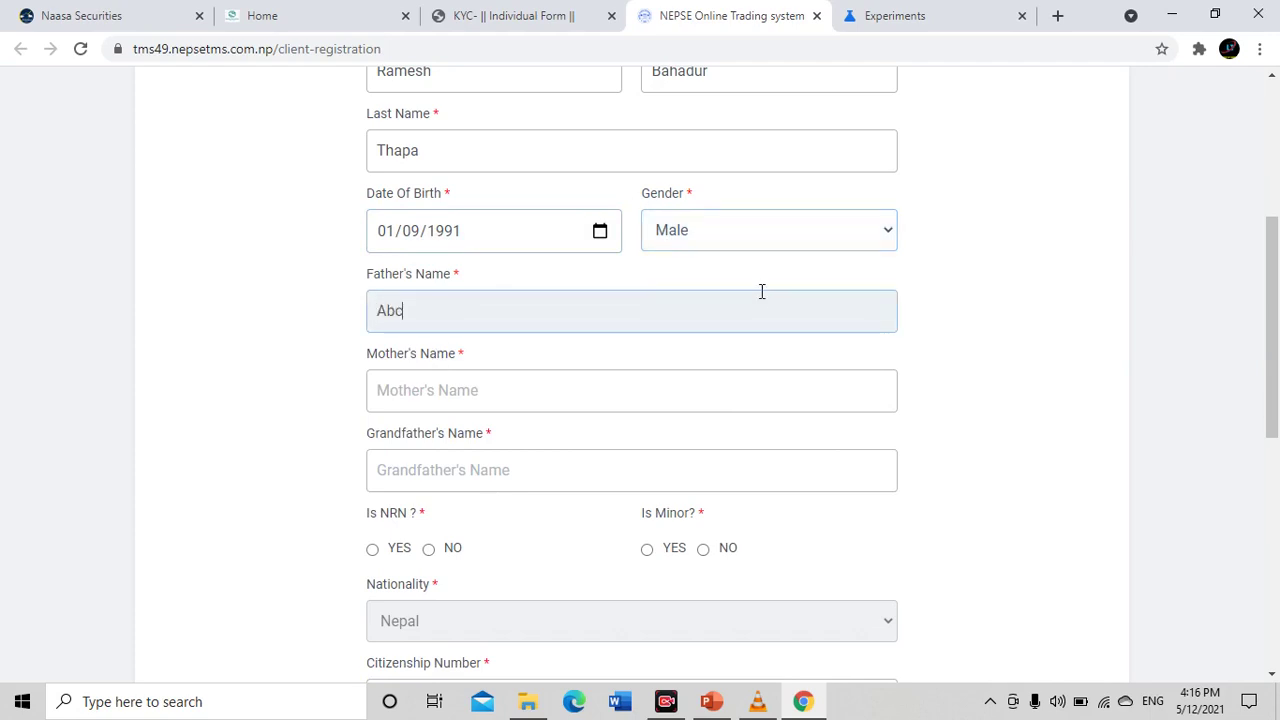
type("bc Thapa")
key("Tab")
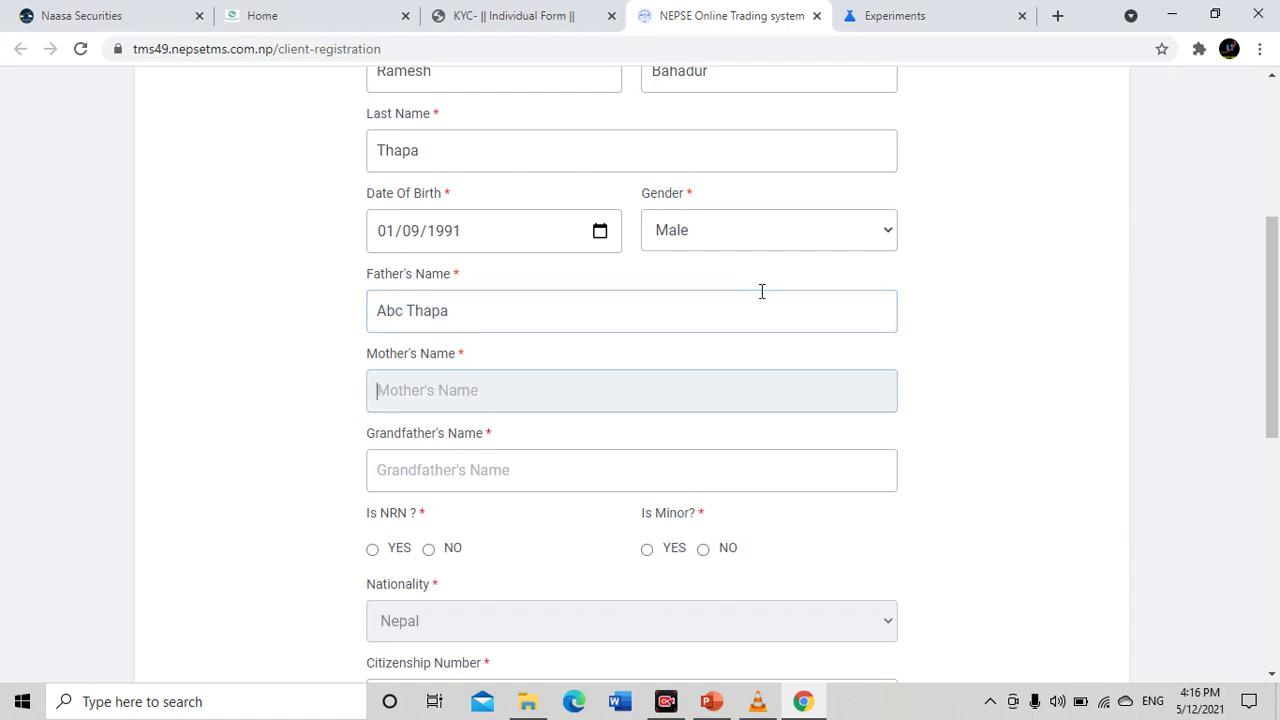
type("xyz Thapa")
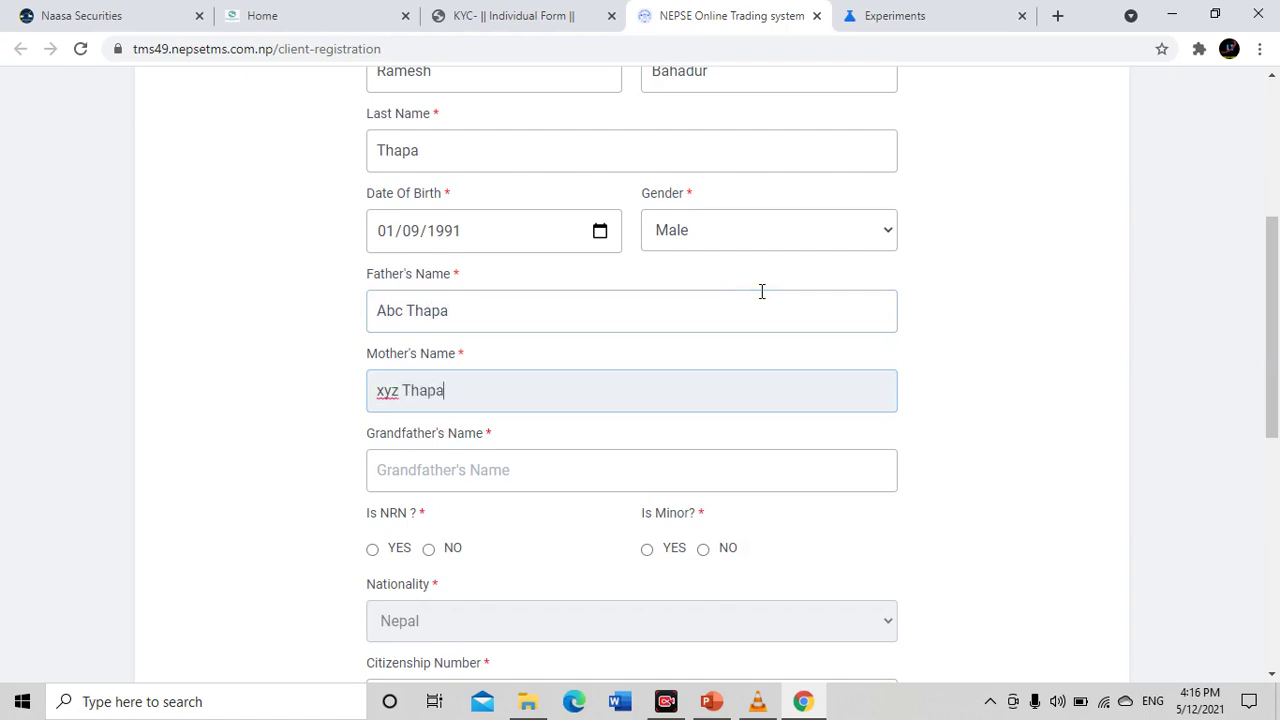
key("Tab")
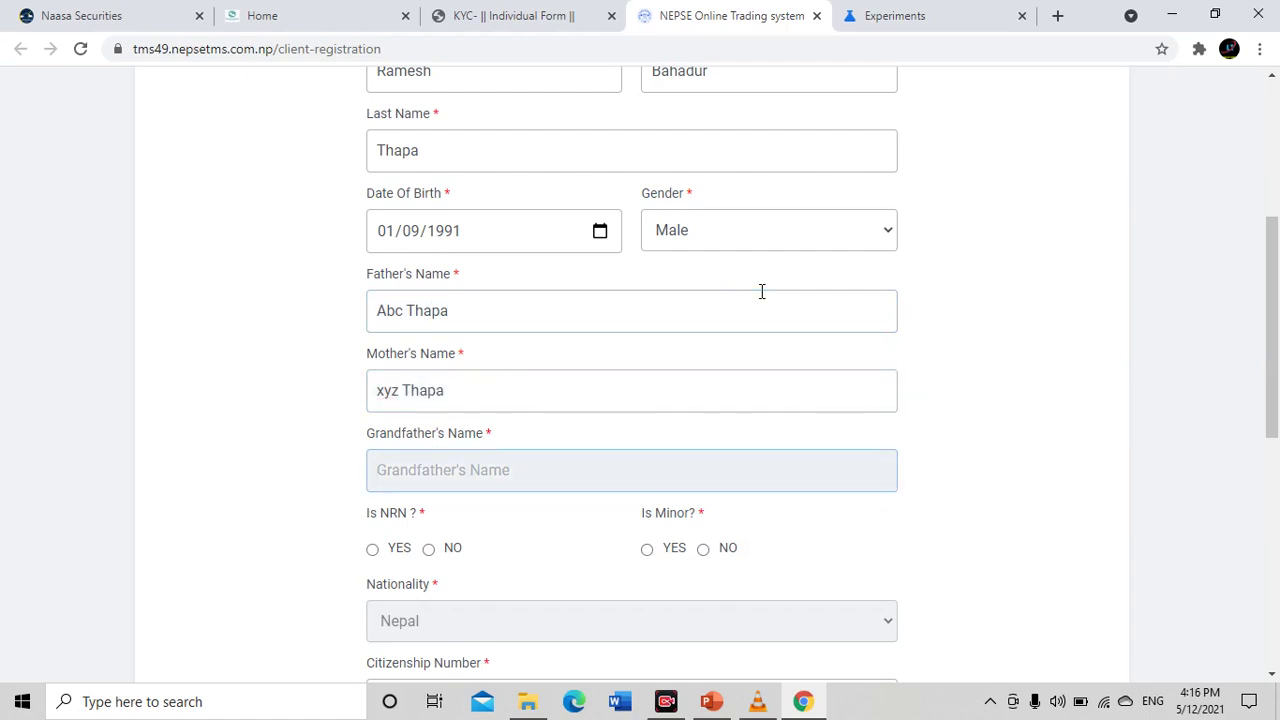
type("pqr th")
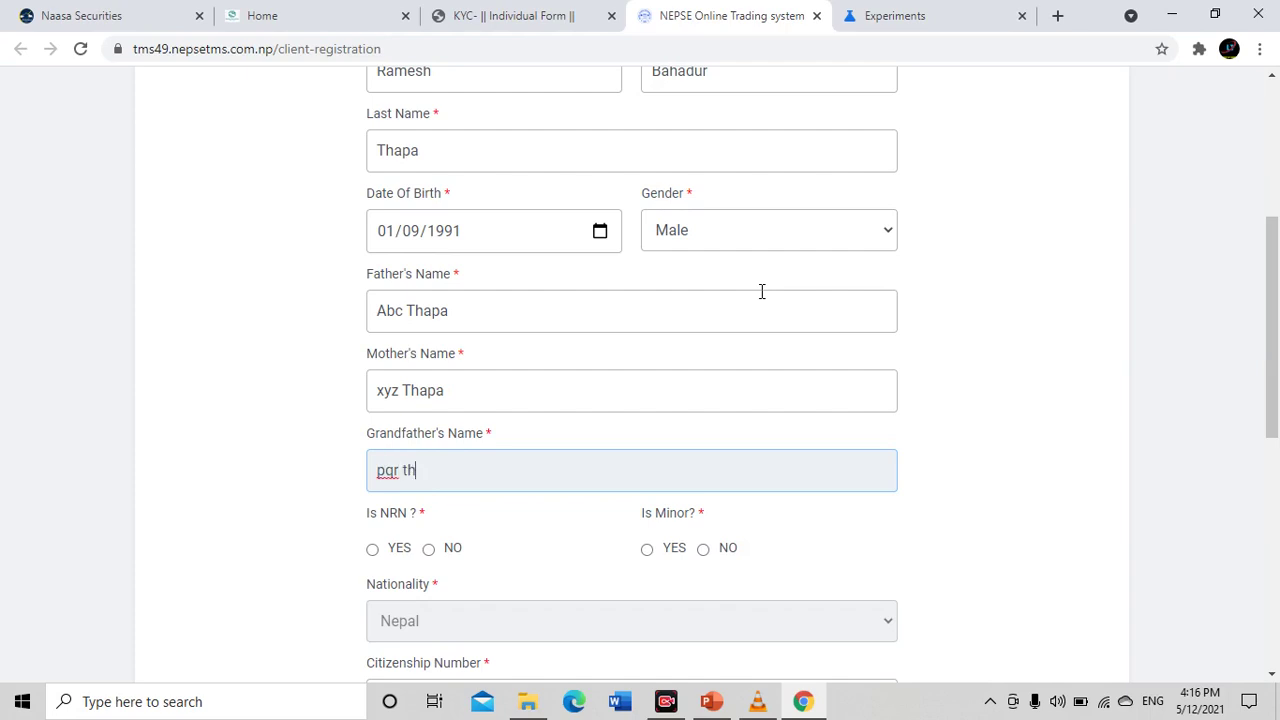
type("apa")
Set both Is NRN and Is Minor to NO
scroll(359, 405, "down", 3)
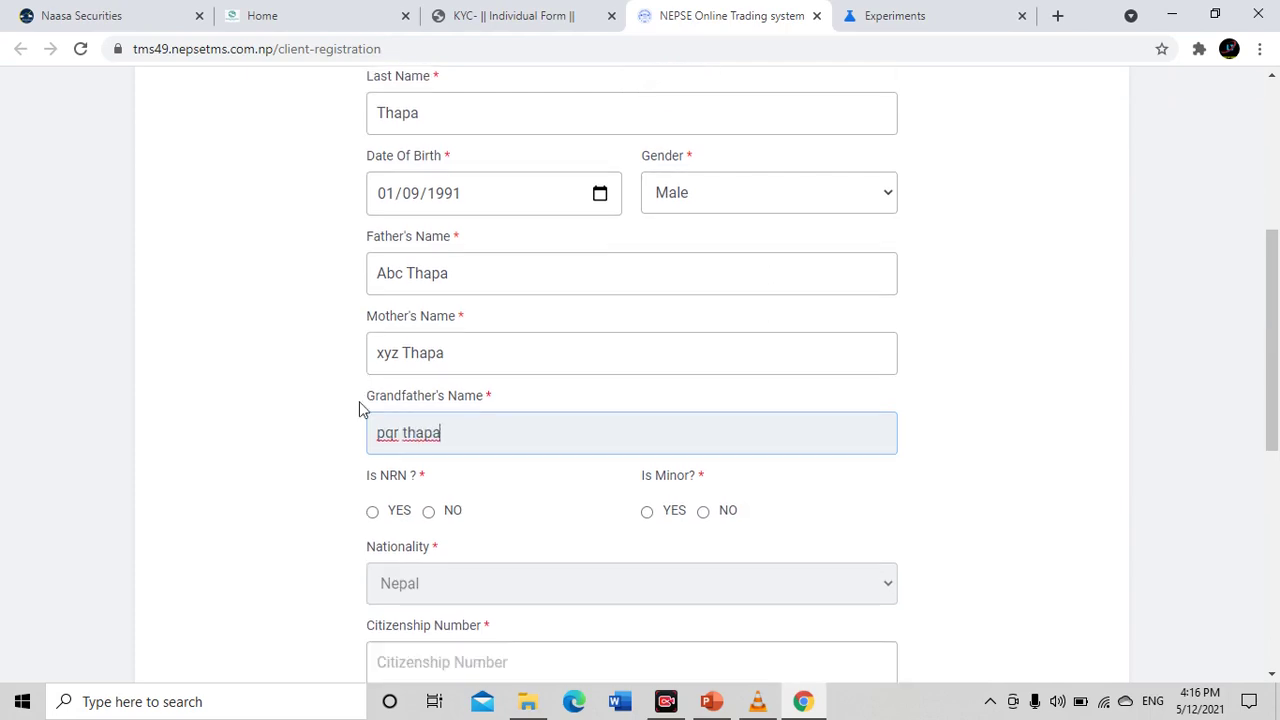
left_click_drag(373, 240, 421, 240)
left_click(490, 244)
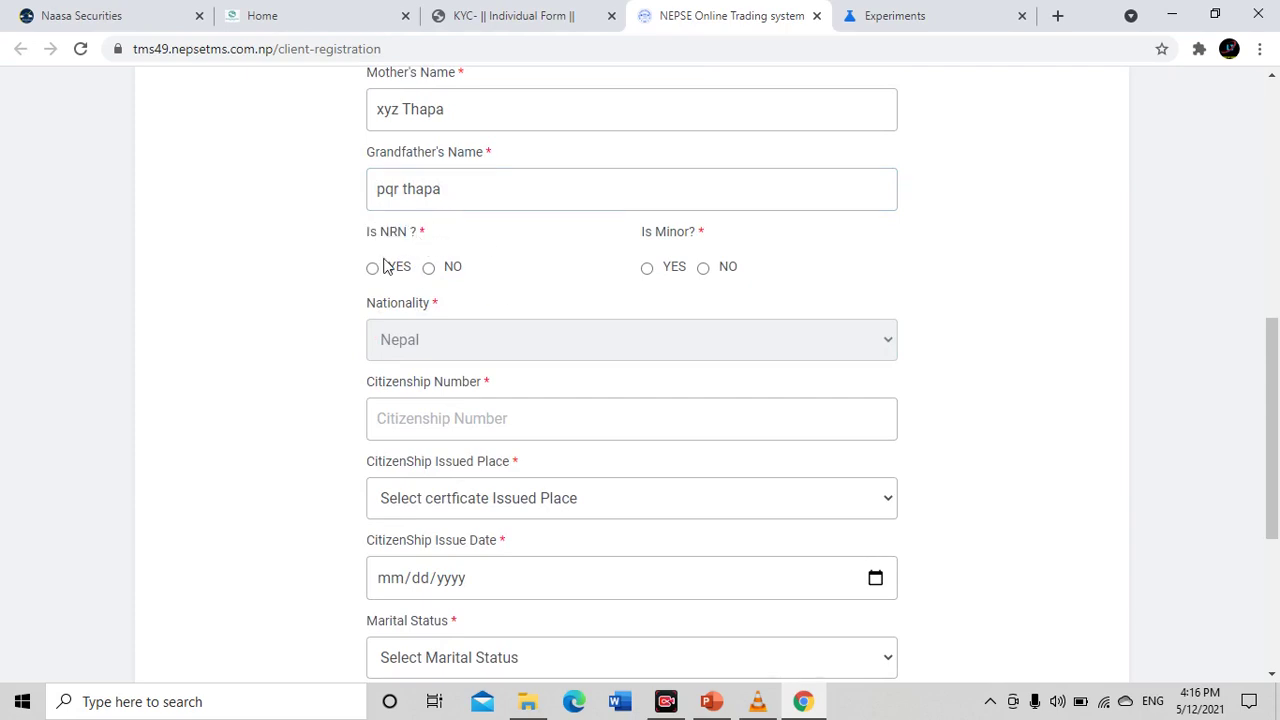
left_click(429, 268)
left_click_drag(613, 251, 709, 249)
left_click(780, 254)
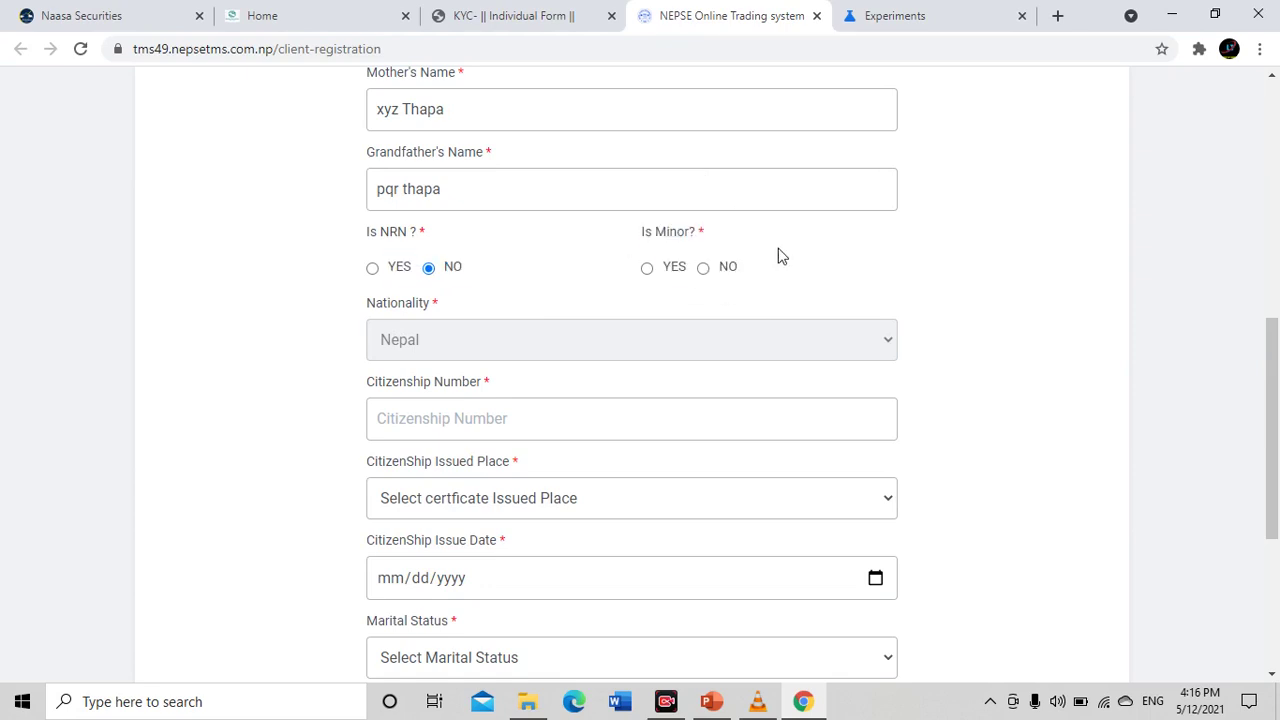
left_click(705, 269)
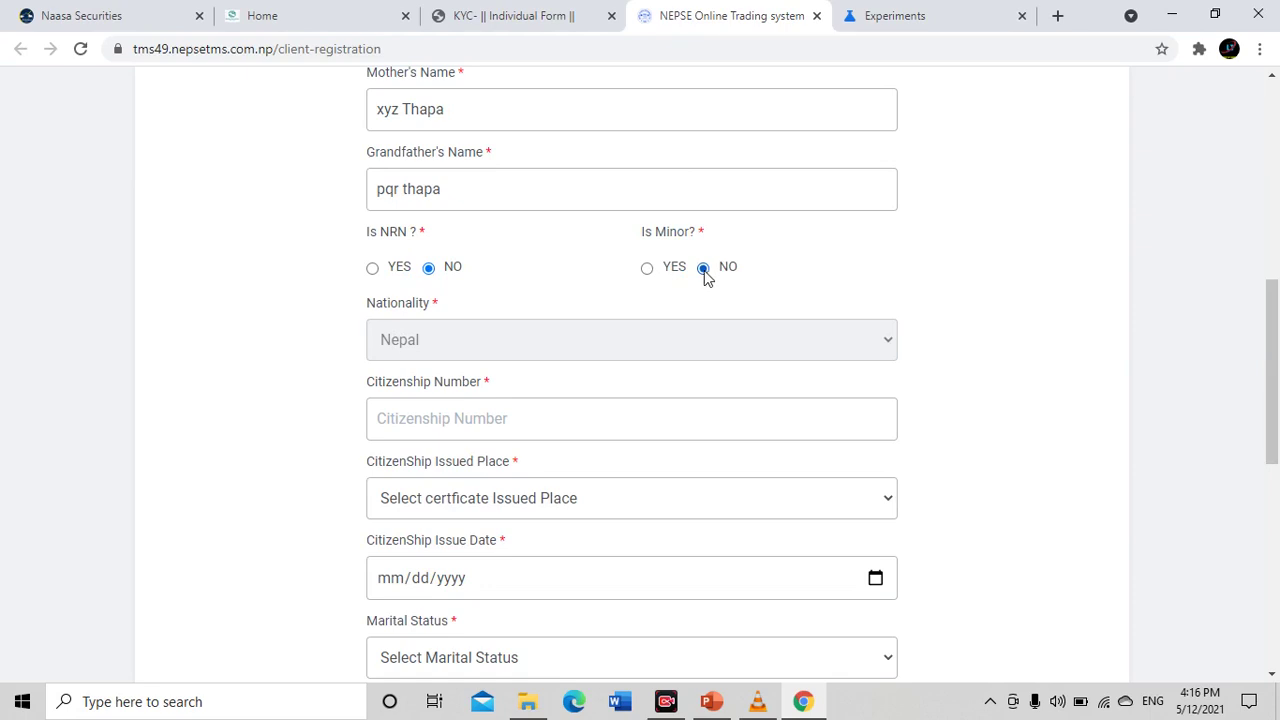
Try YES for Is Minor to view the birth certificate fields, then set it back to NO
left_click_drag(629, 223, 731, 226)
left_click(735, 226)
left_click(647, 269)
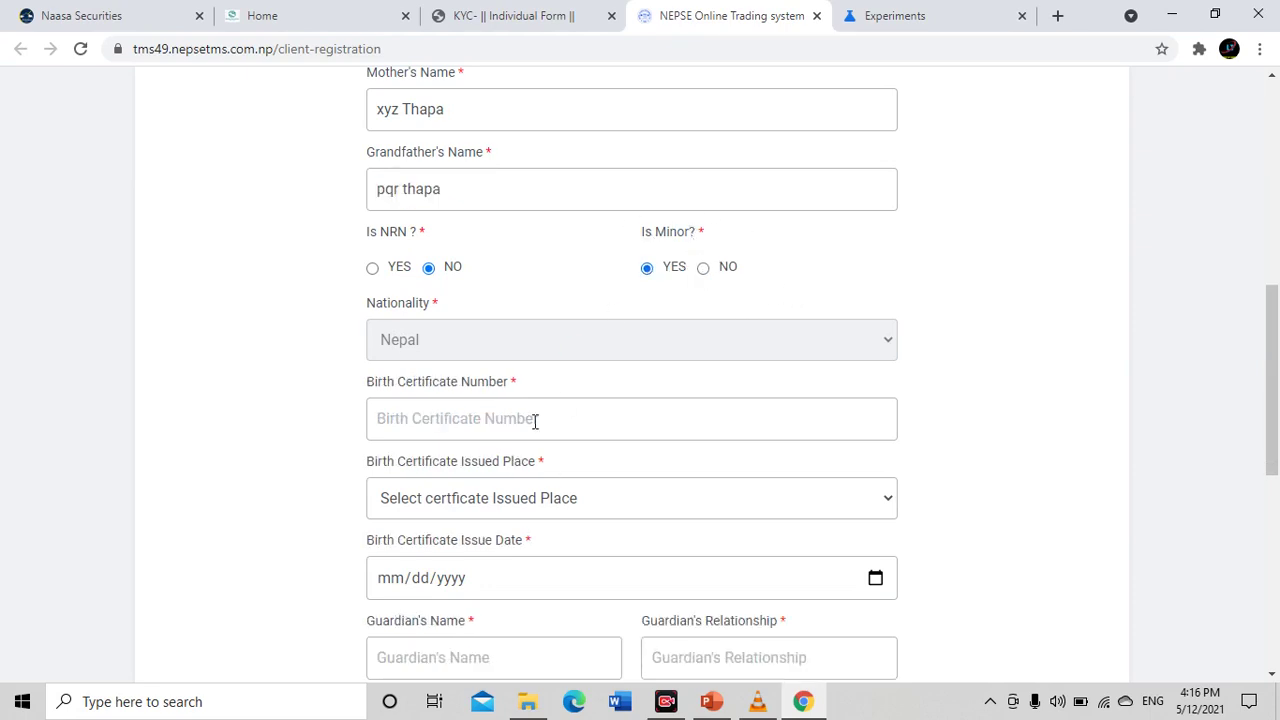
scroll(536, 421, "down", 1)
left_click(460, 330)
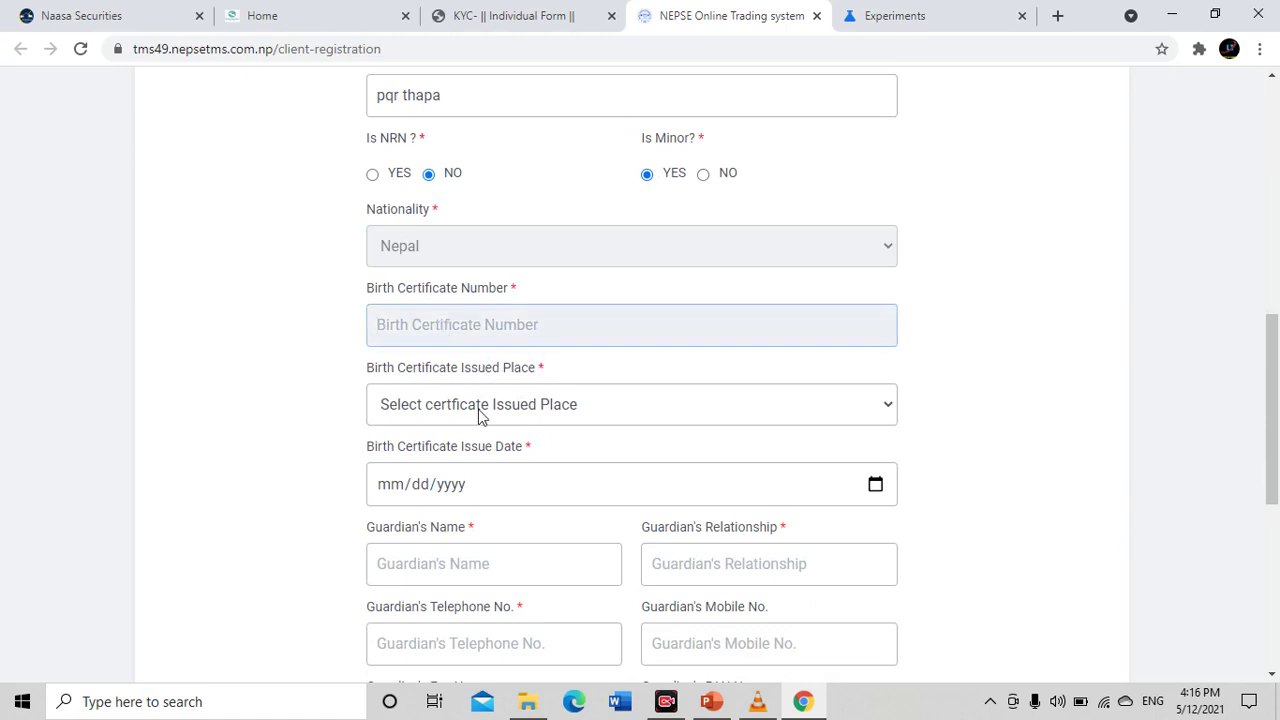
left_click(480, 415)
left_click(283, 430)
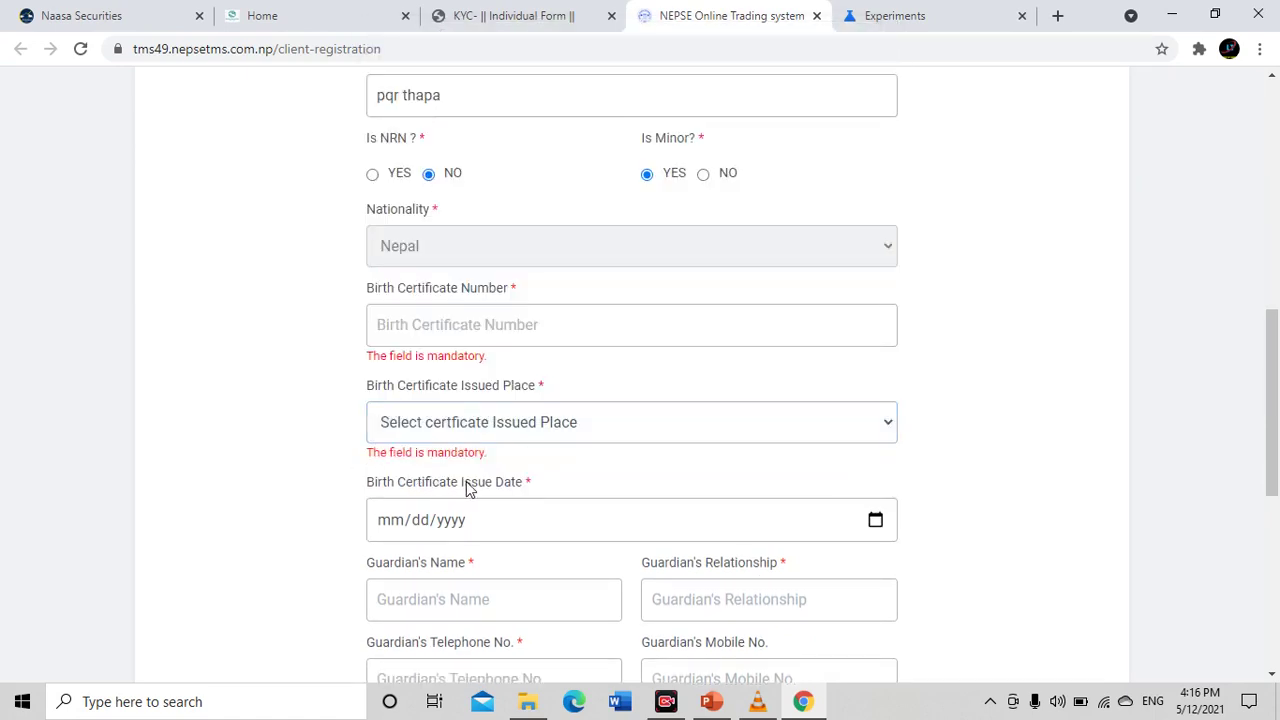
scroll(510, 527, "down", 2)
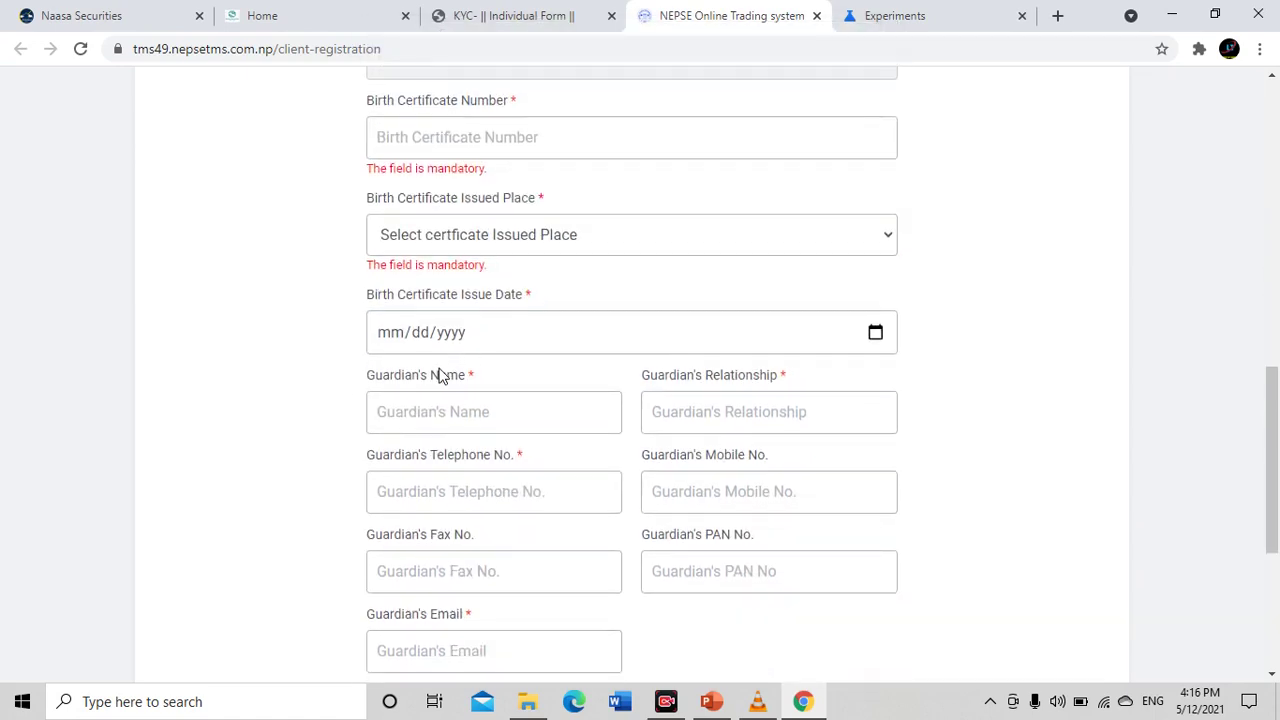
scroll(548, 398, "down", 1)
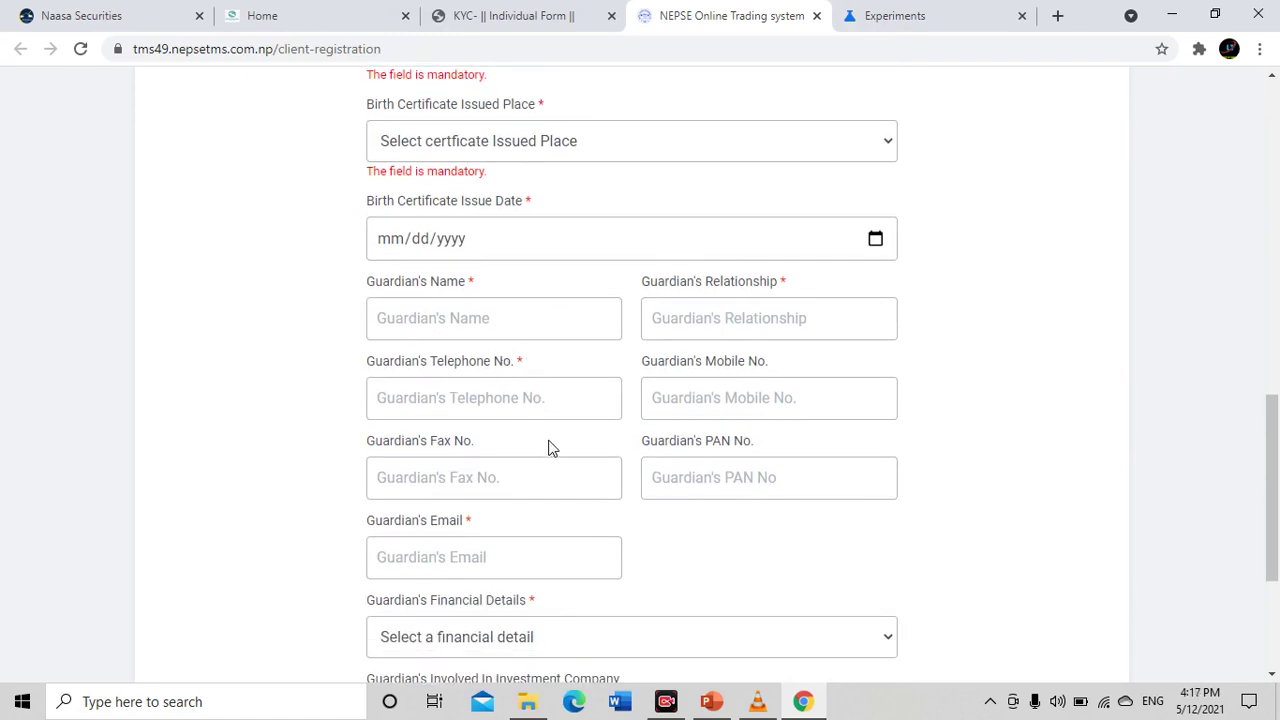
scroll(556, 405, "down", 3)
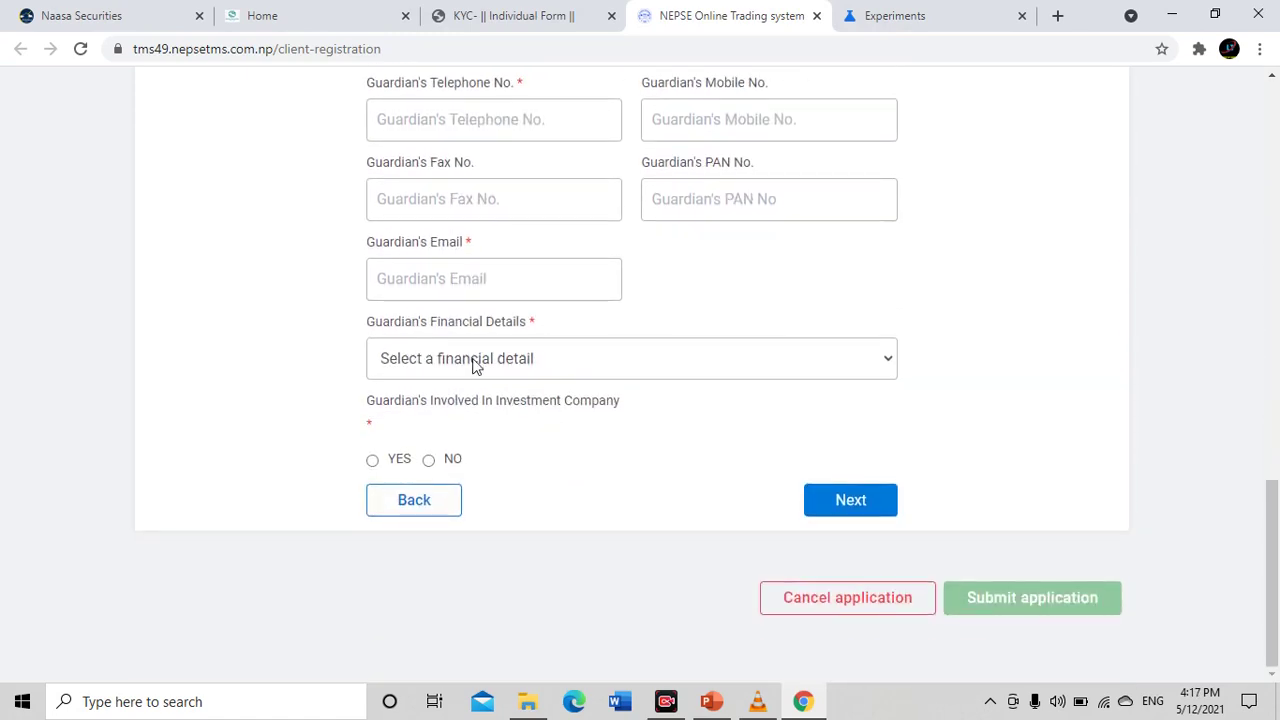
scroll(565, 320, "up", 8)
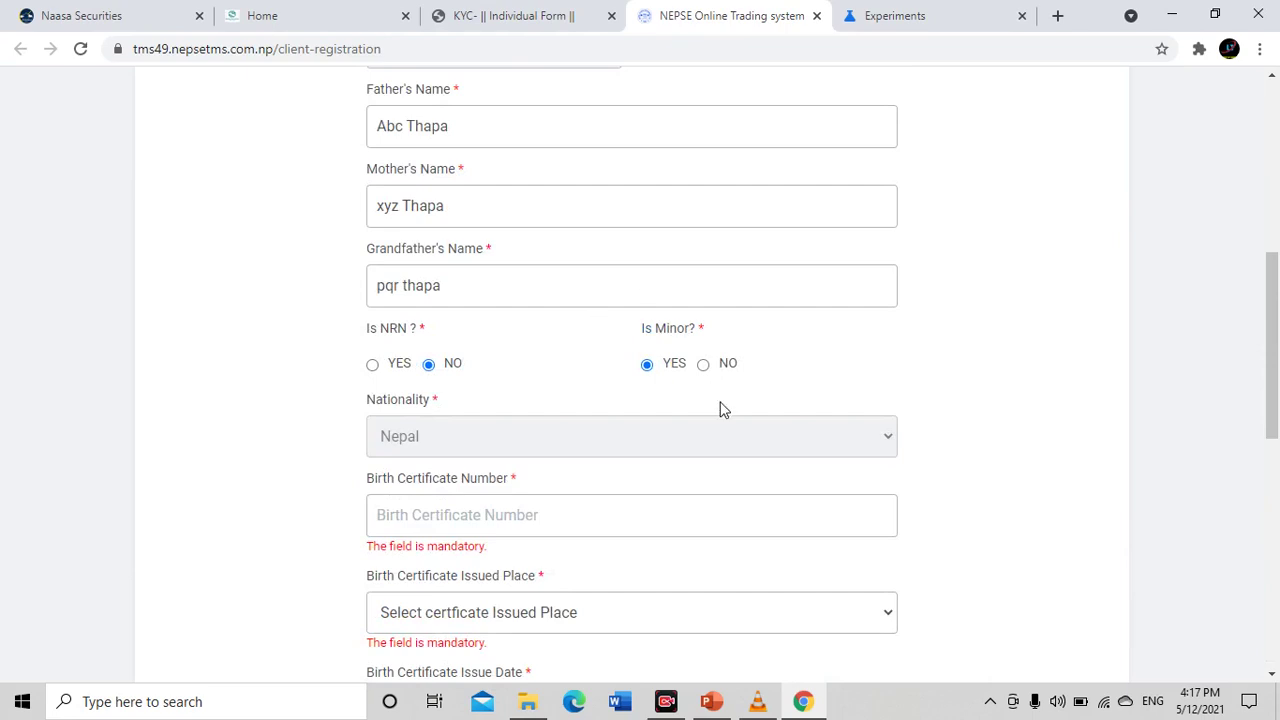
left_click(703, 364)
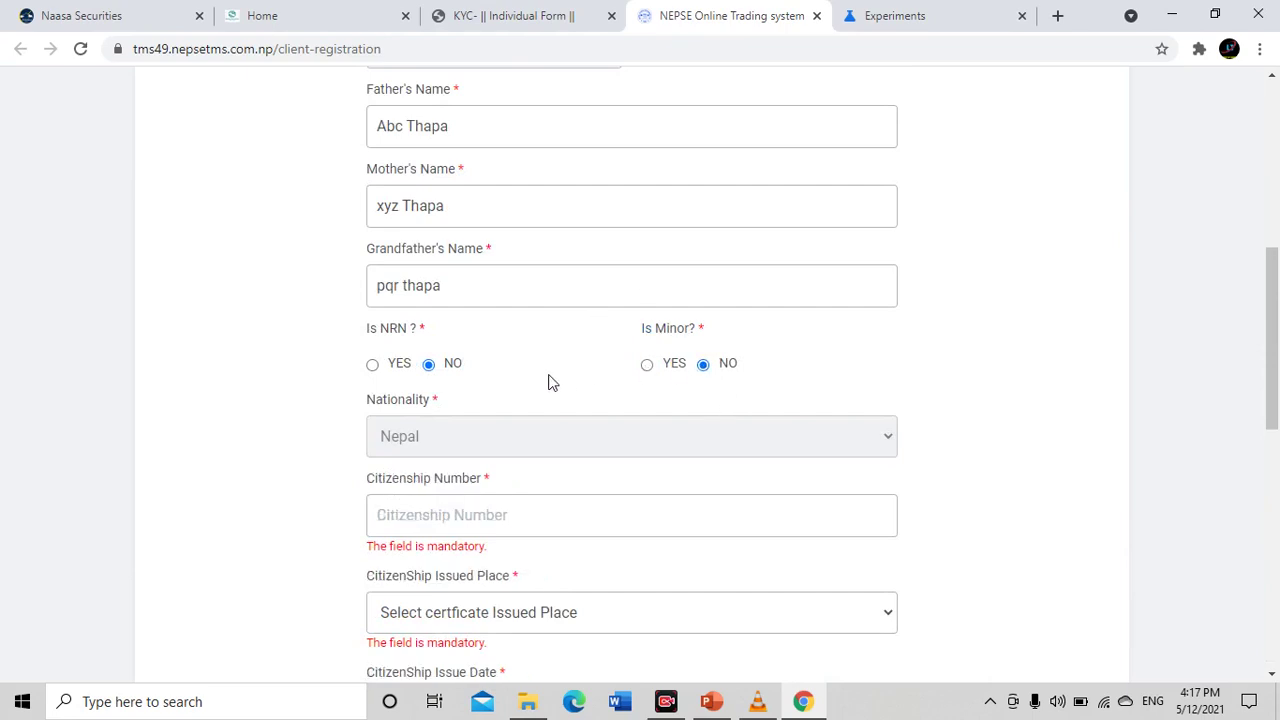
Enter the citizenship number, issued place Solukhumbu and issue date 12/04/2013
scroll(549, 380, "down", 2)
left_click(433, 338)
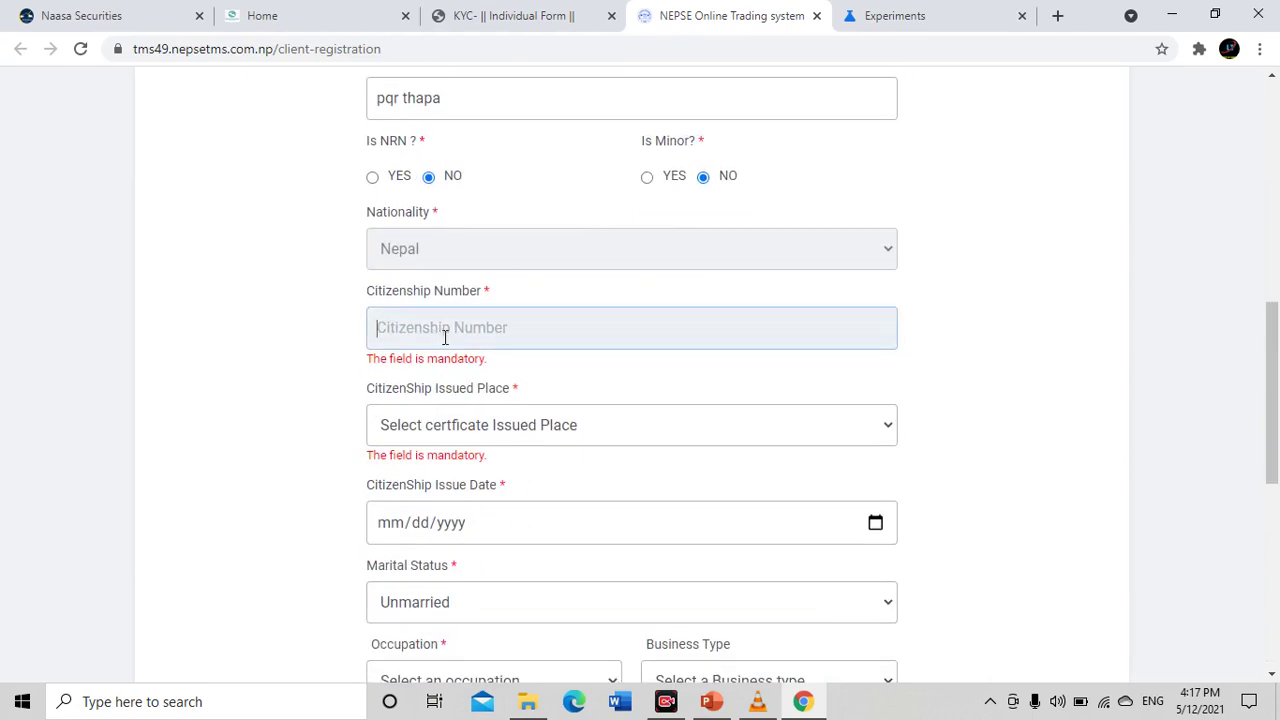
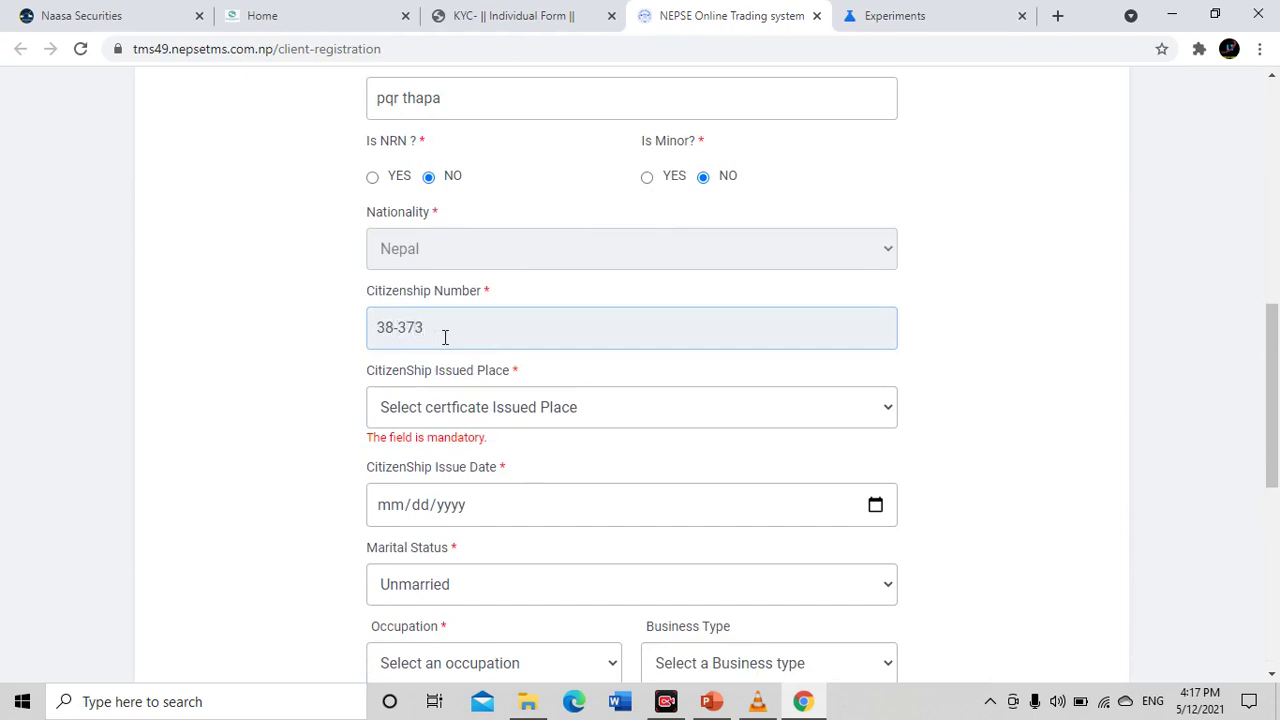
left_click(626, 417)
scroll(450, 130, "down", 1)
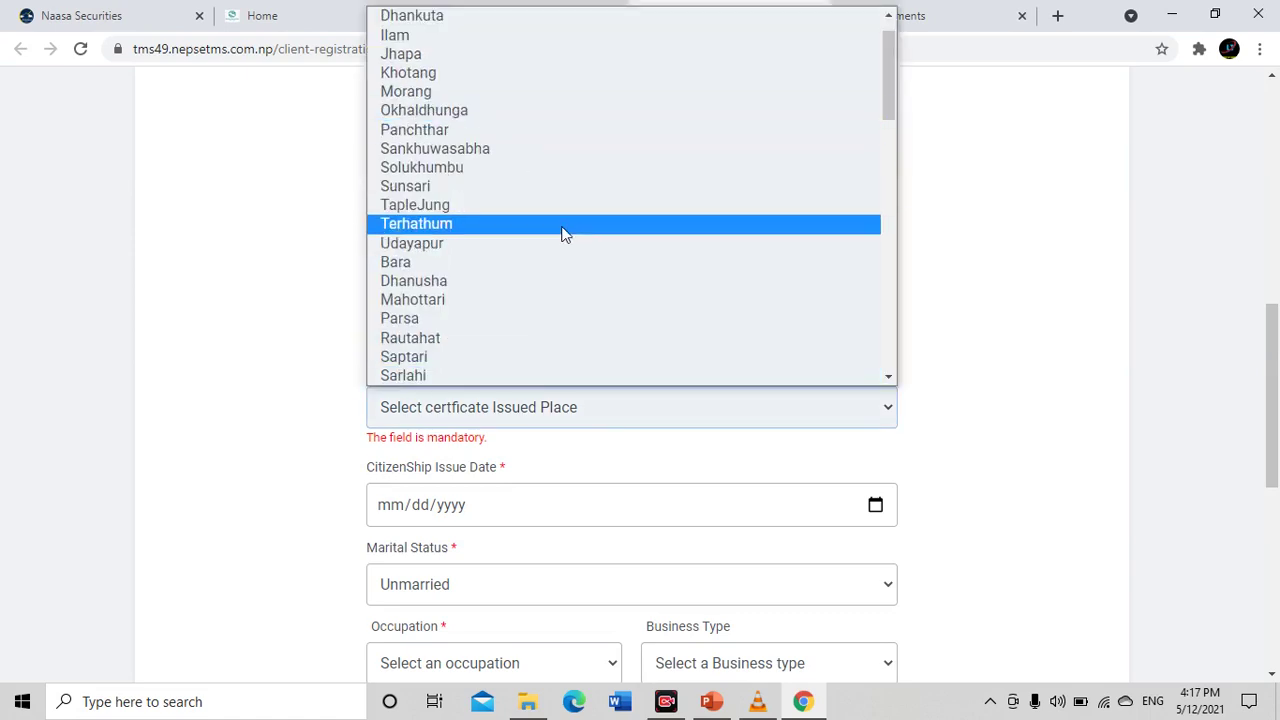
left_click(525, 170)
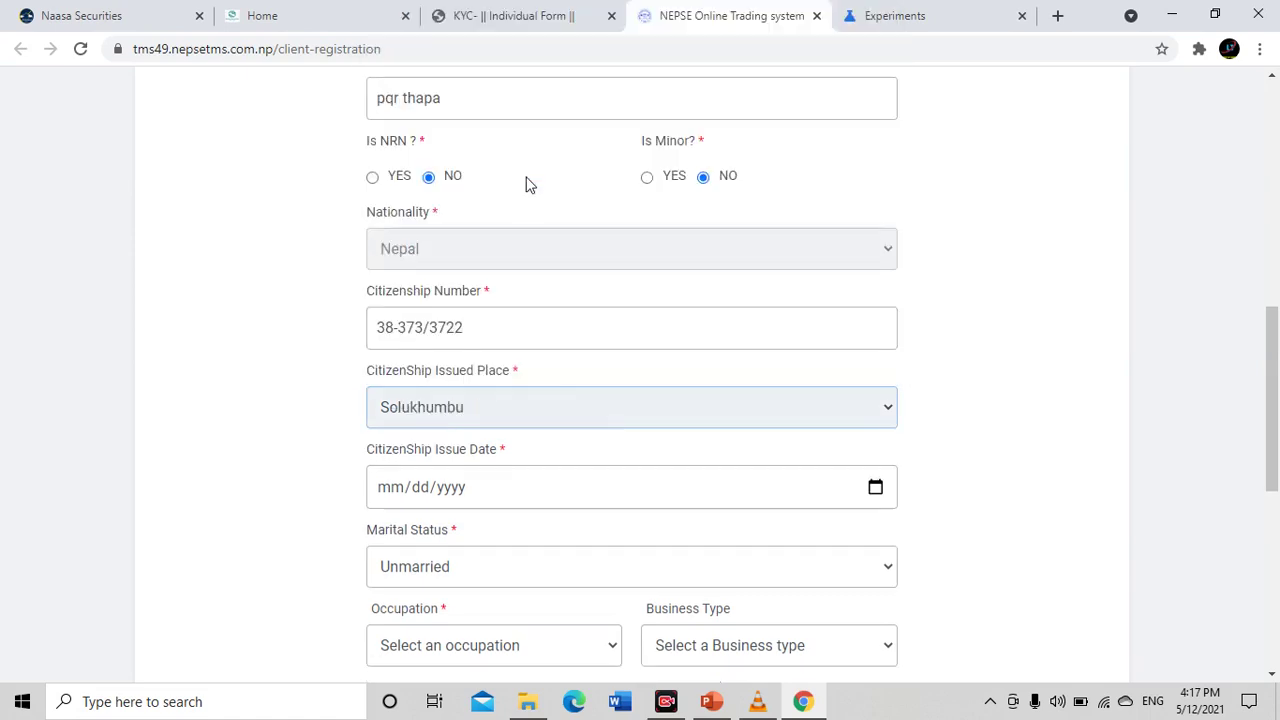
scroll(571, 304, "down", 2)
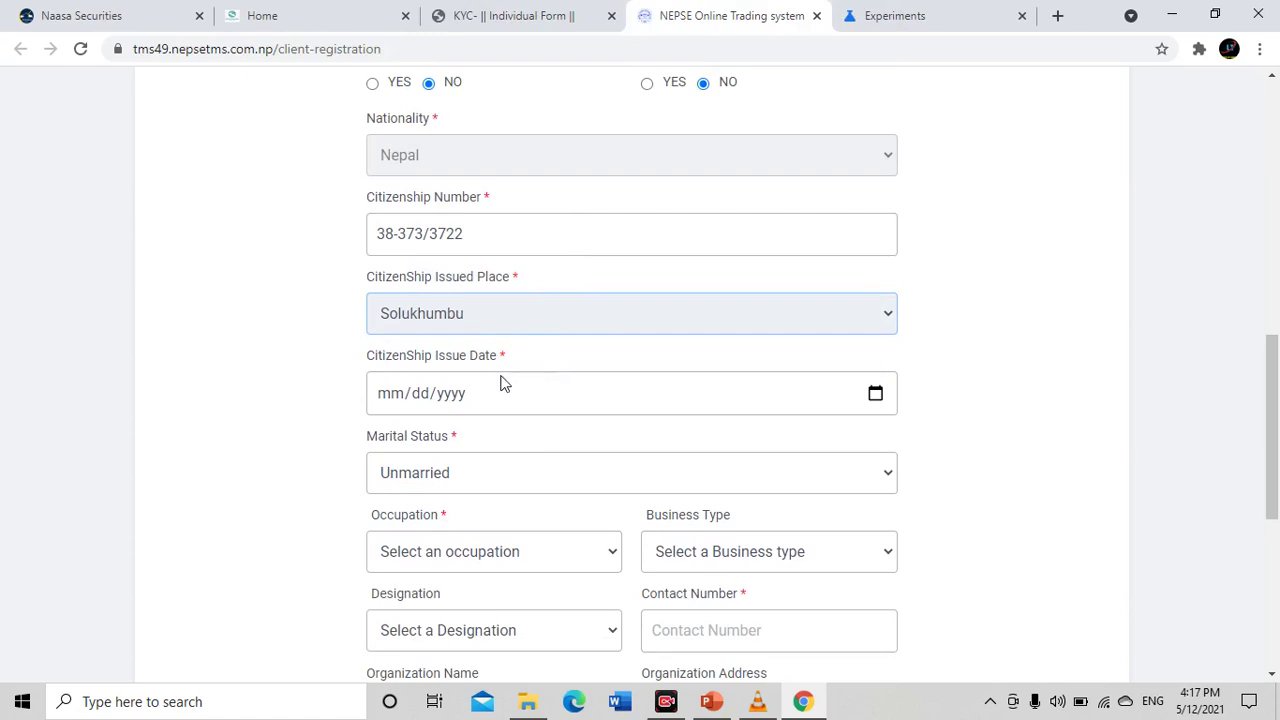
left_click(505, 400)
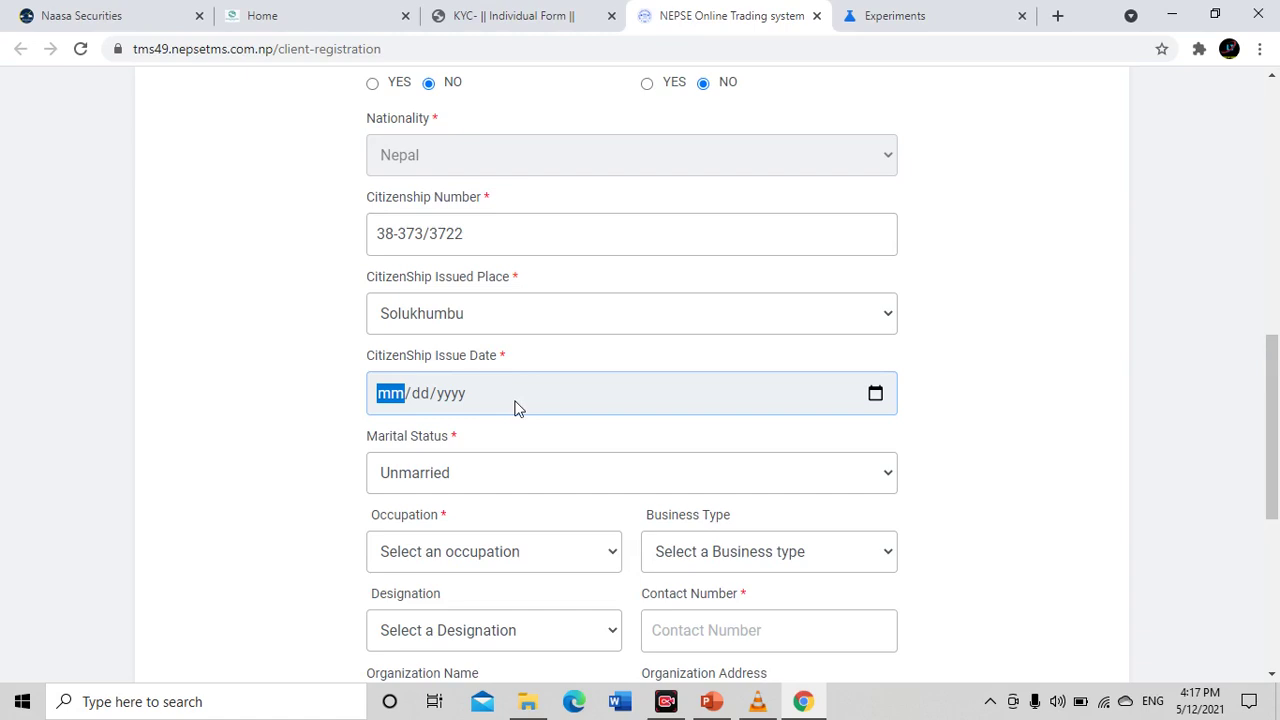
type("12/")
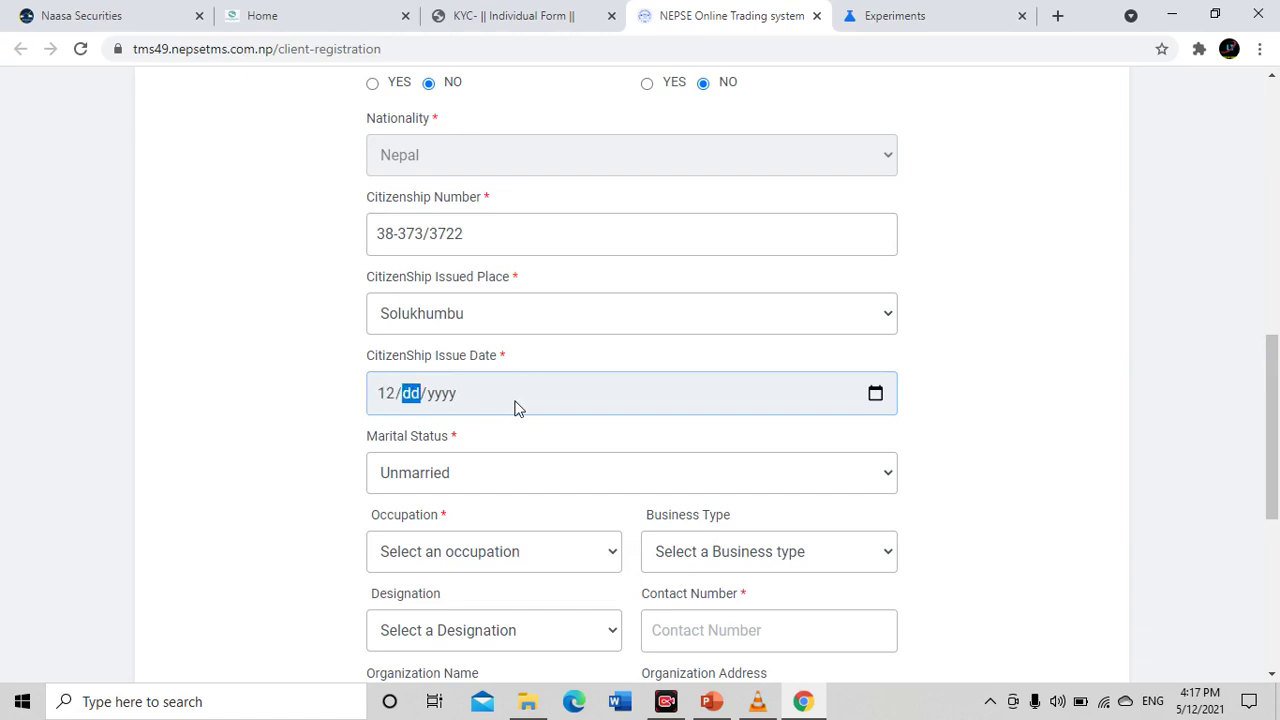
type("04/")
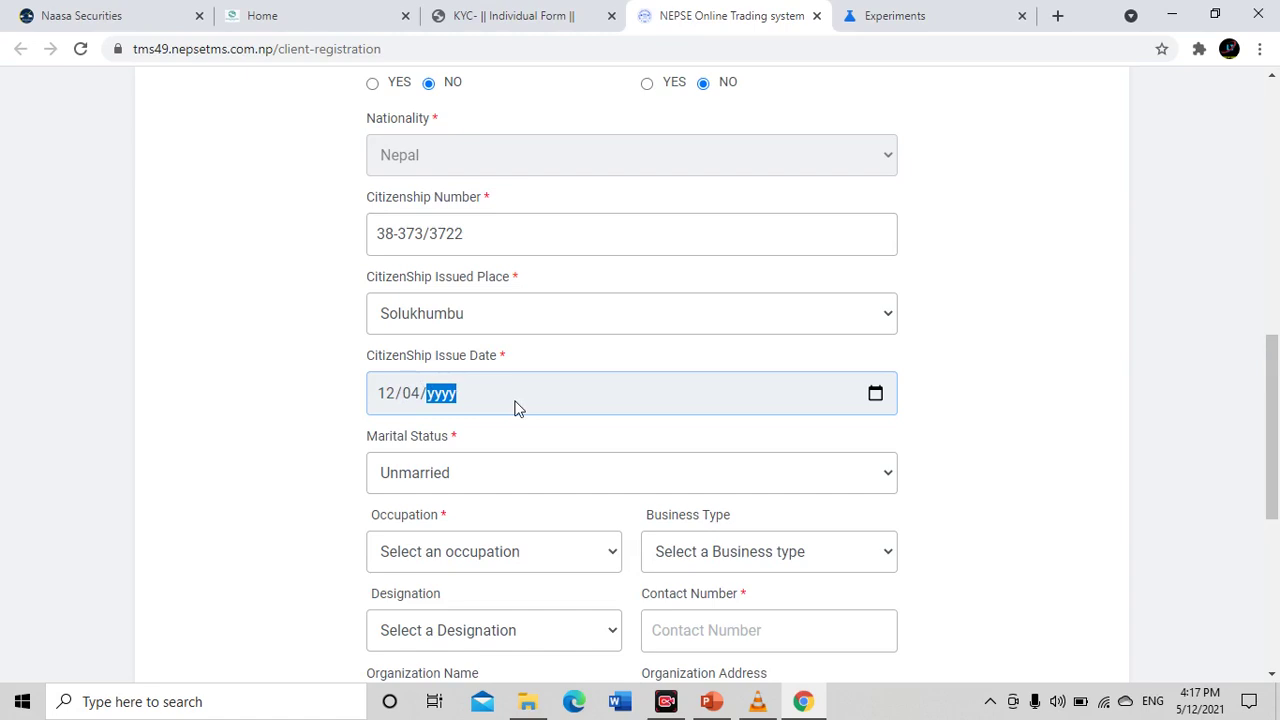
type("2013")
scroll(735, 363, "down", 2)
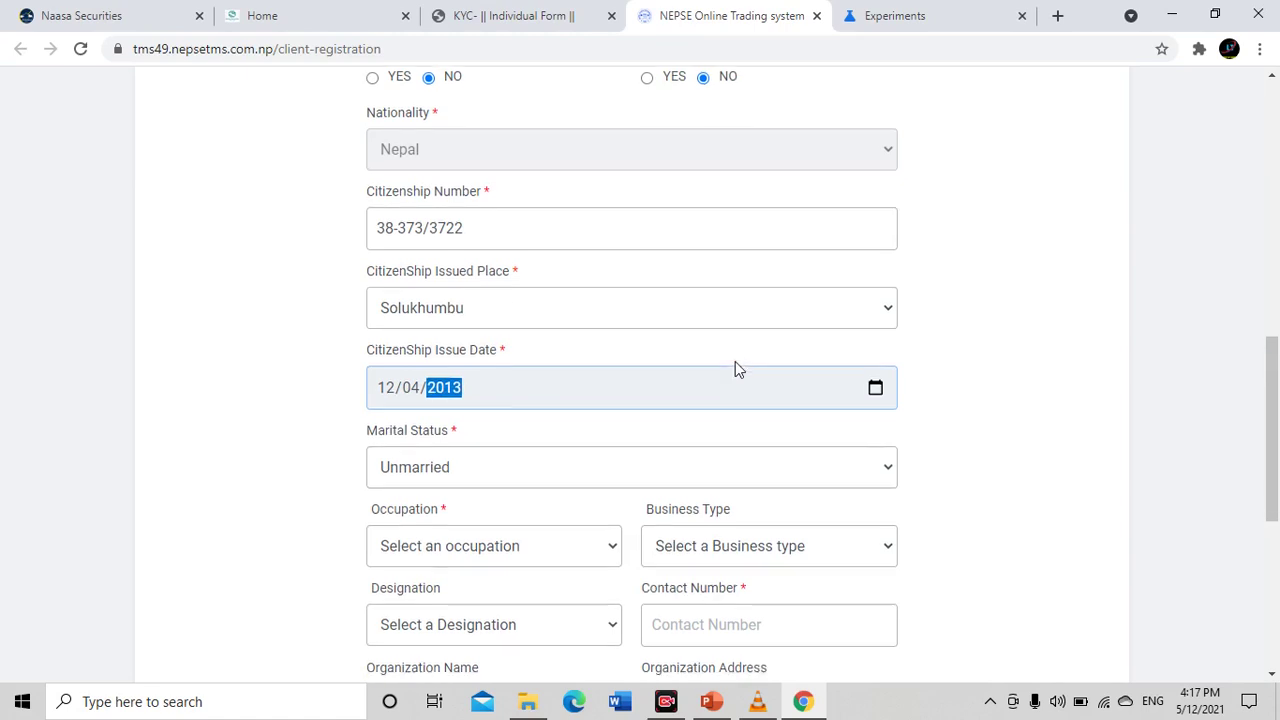
left_click(594, 285)
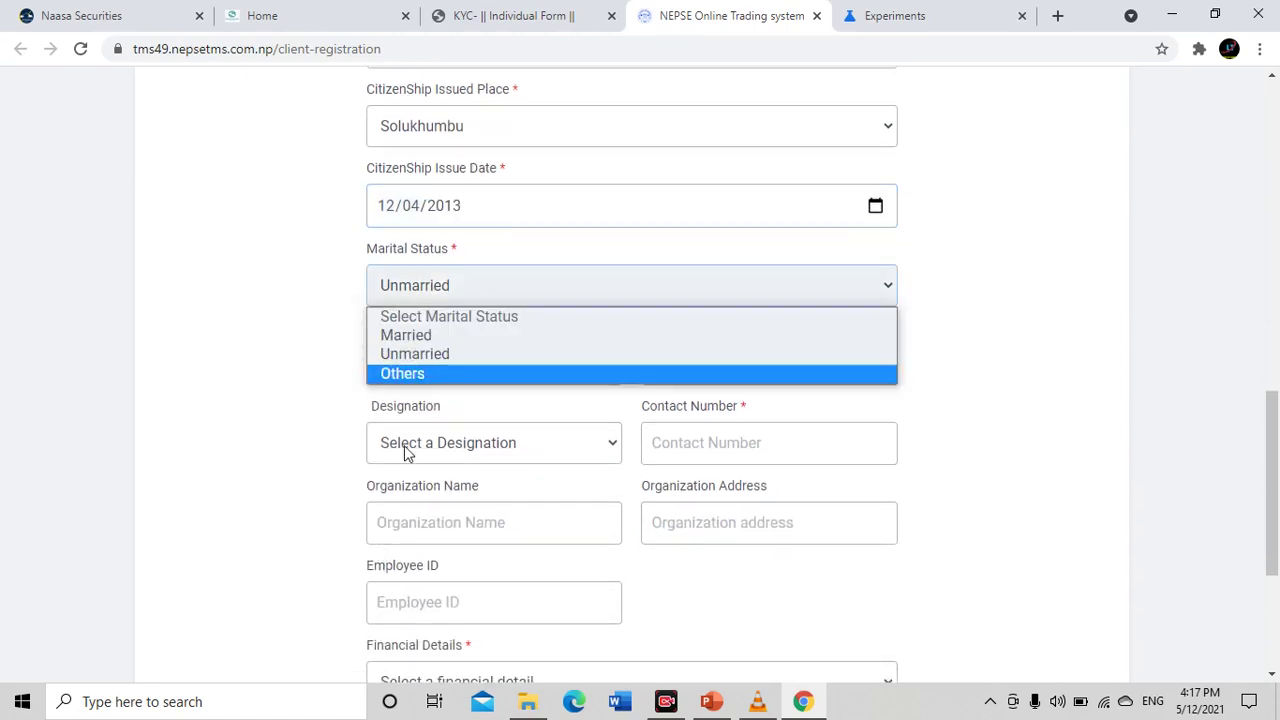
left_click(413, 340)
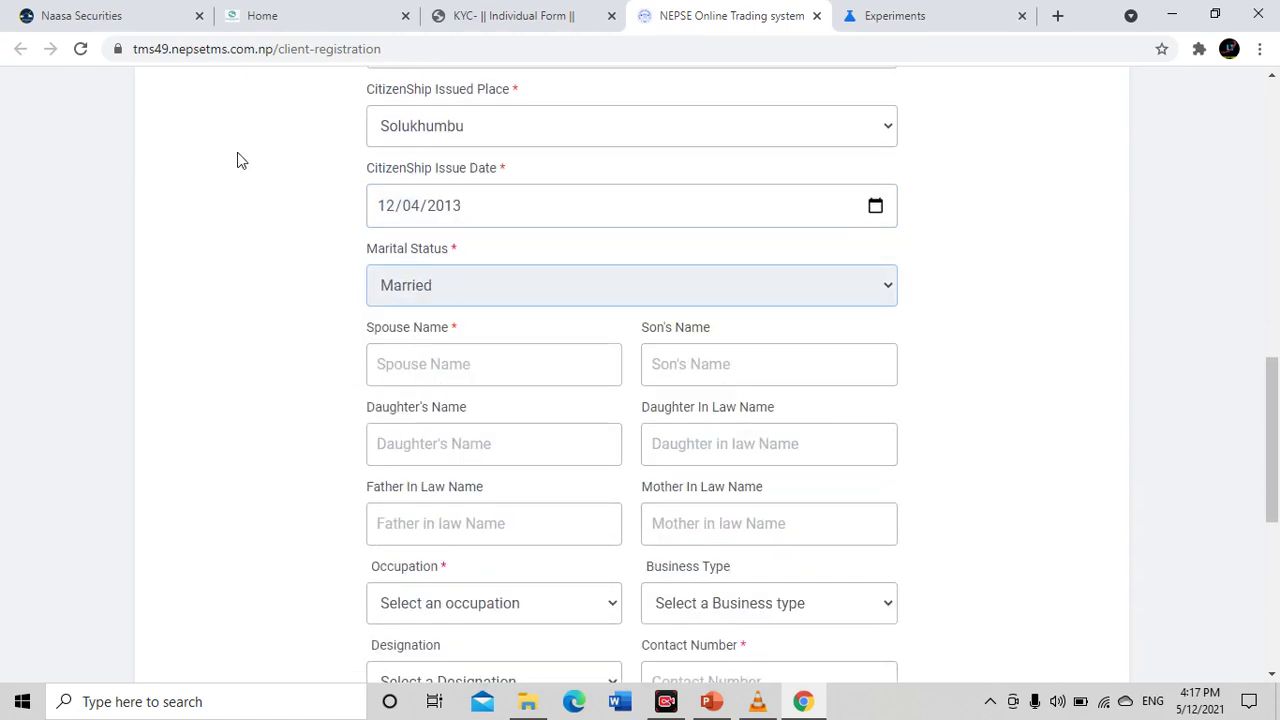
scroll(450, 307, "down", 1)
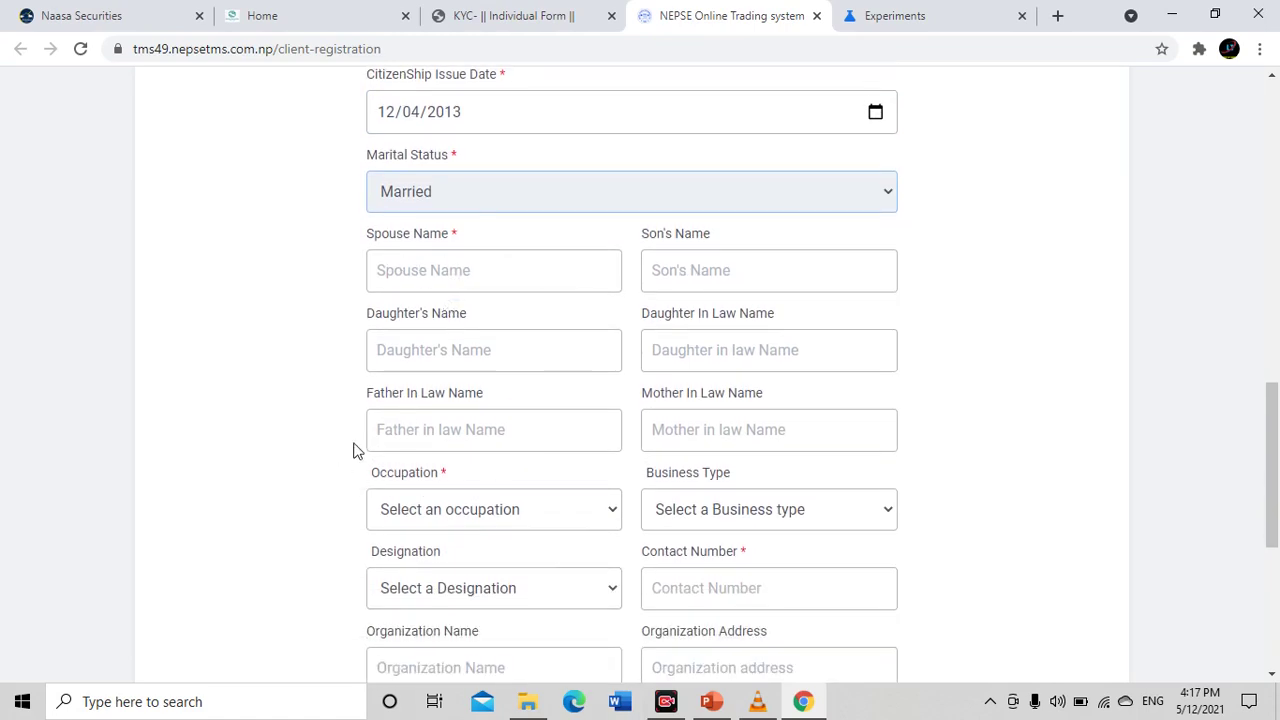
scroll(598, 442, "down", 1)
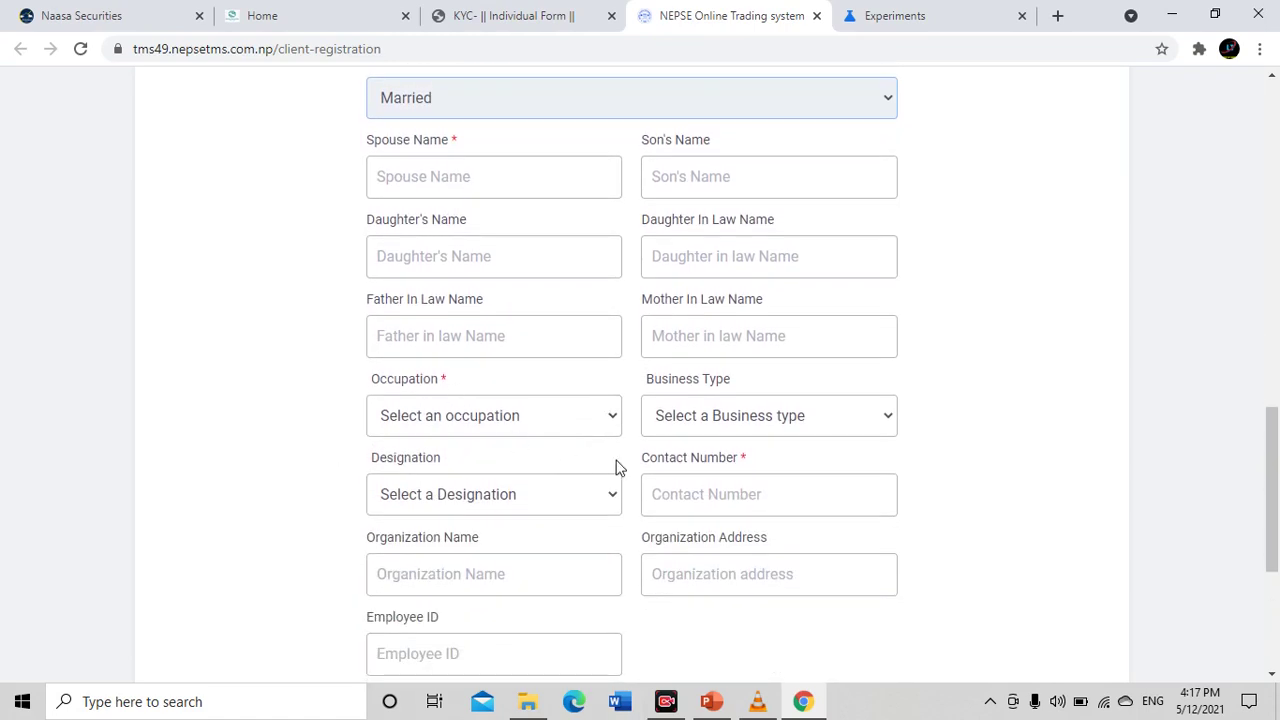
scroll(560, 290, "up", 1)
left_click(395, 182)
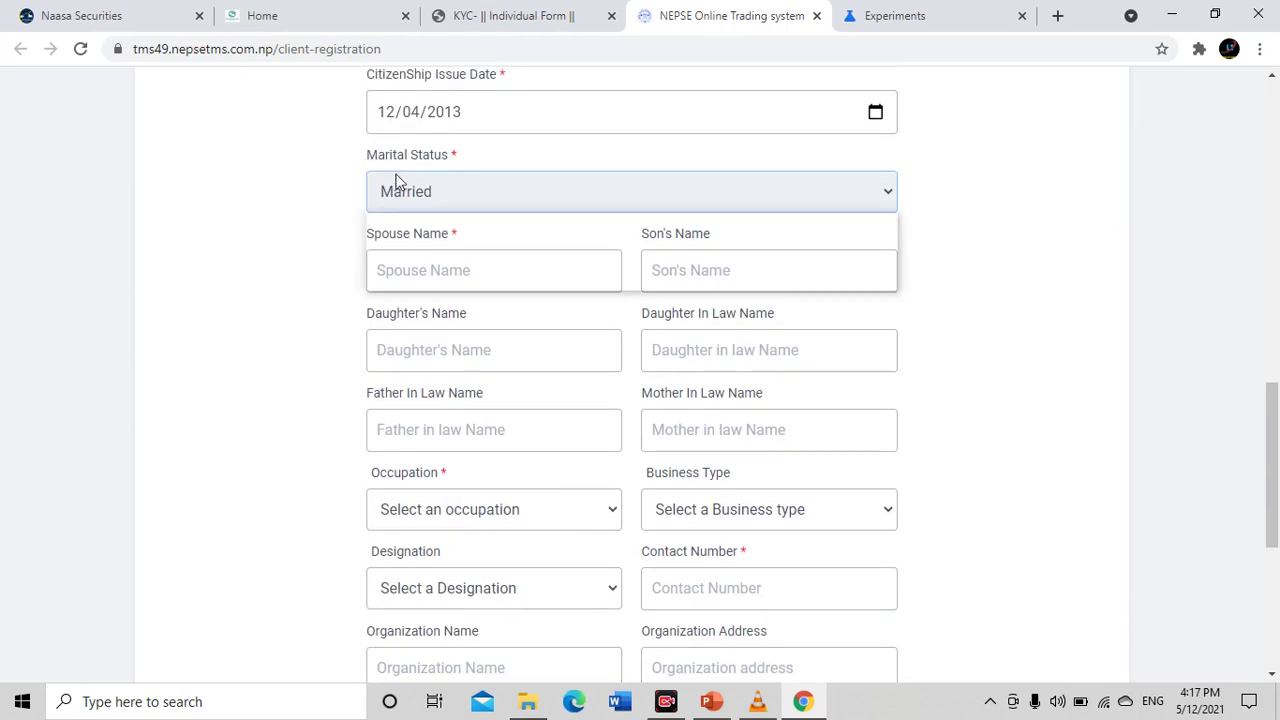
left_click(456, 262)
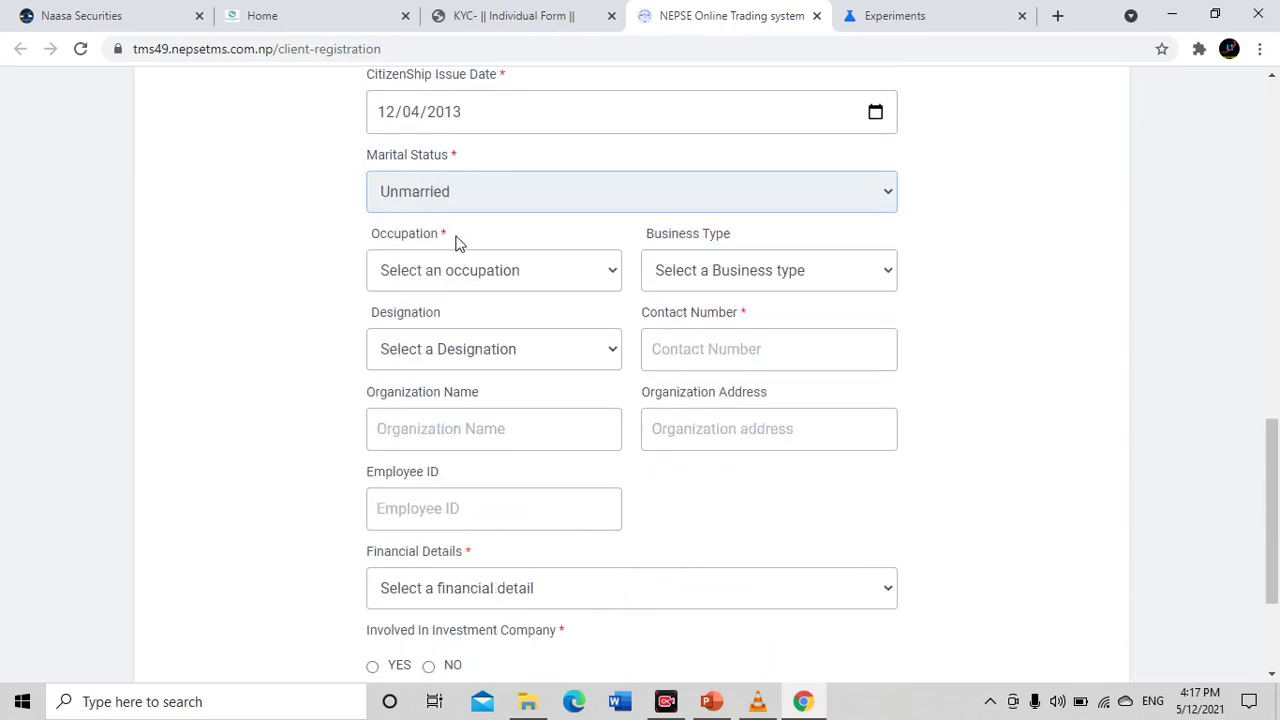
left_click(457, 203)
left_click(447, 241)
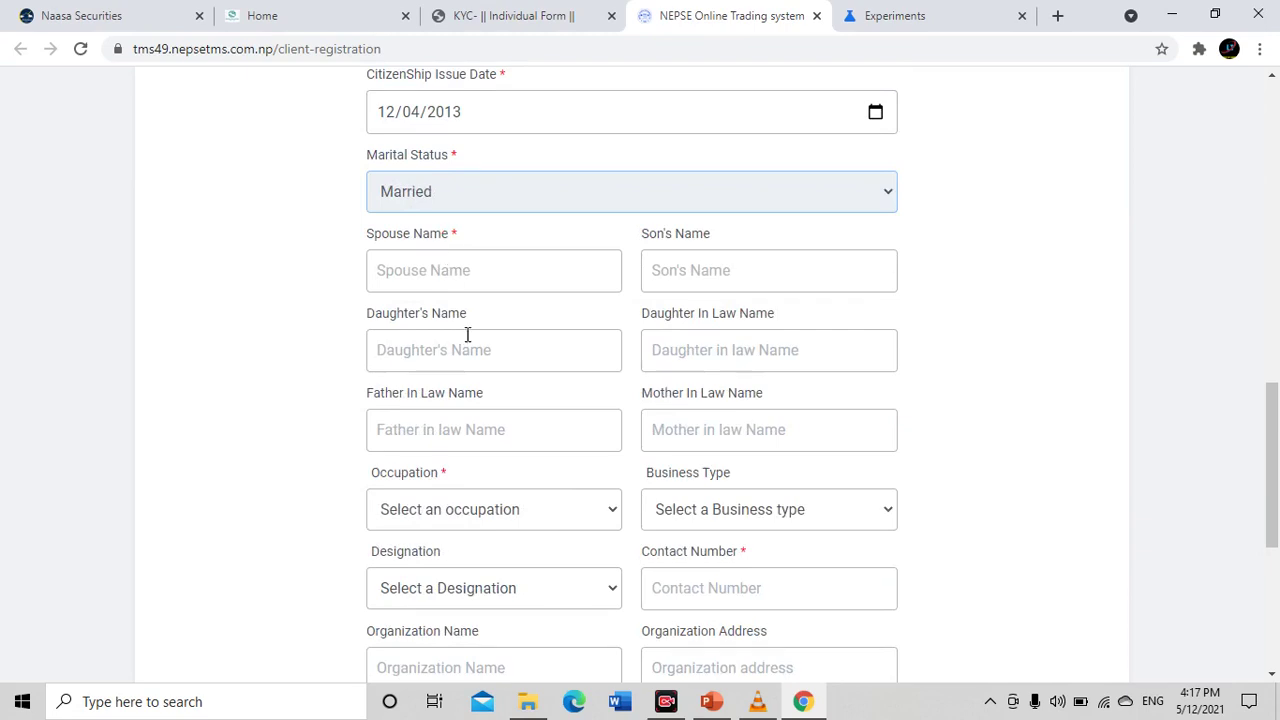
left_click(457, 200)
left_click(434, 264)
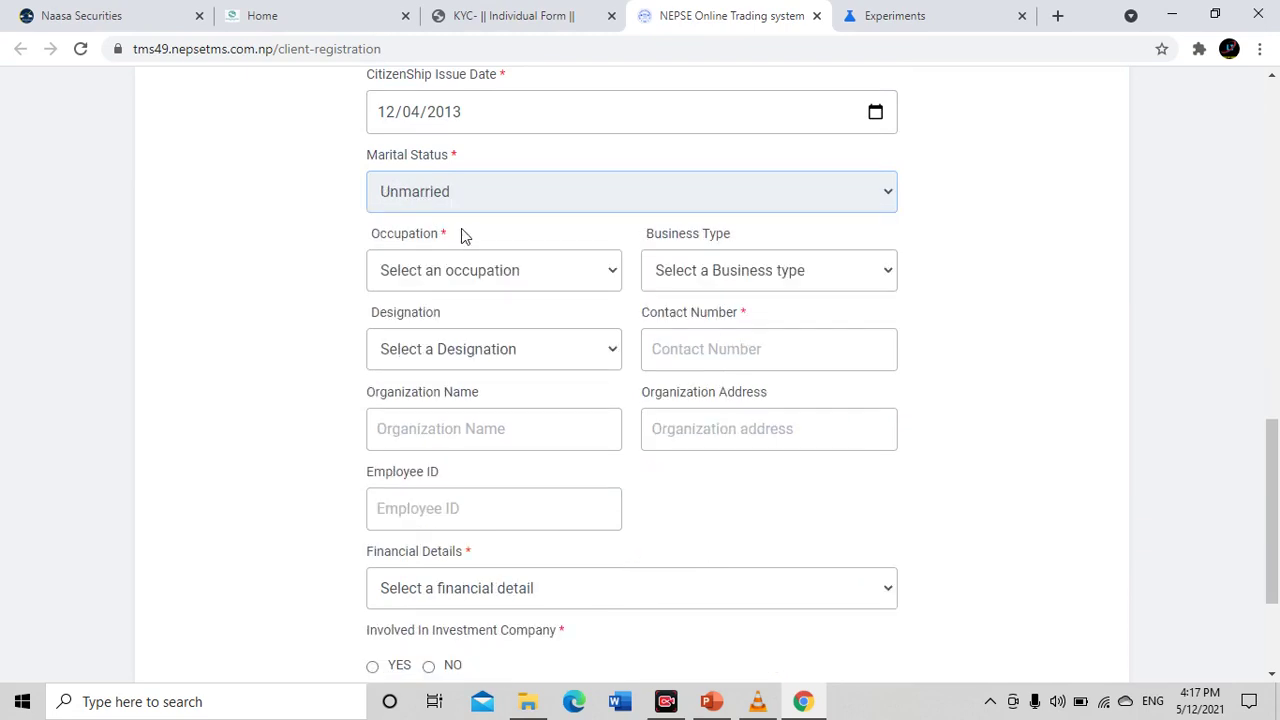
After trying Service and Government, set the Occupation to Student
left_click(497, 288)
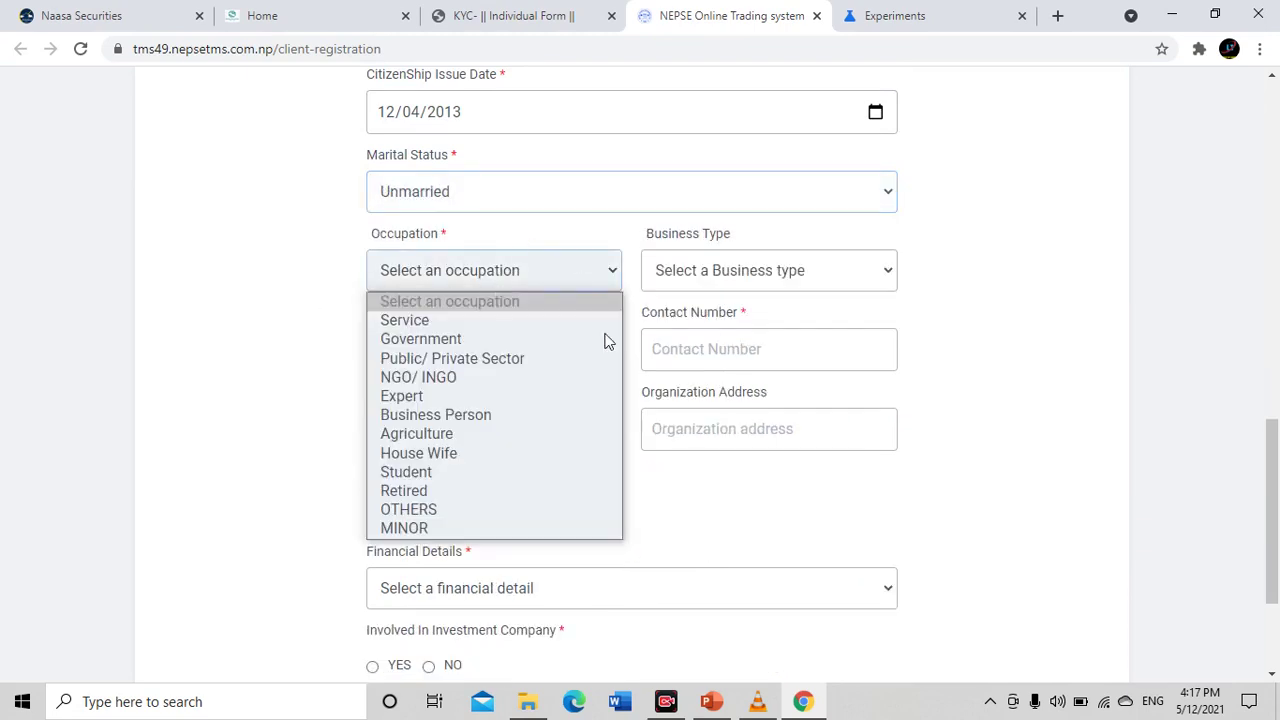
left_click(478, 324)
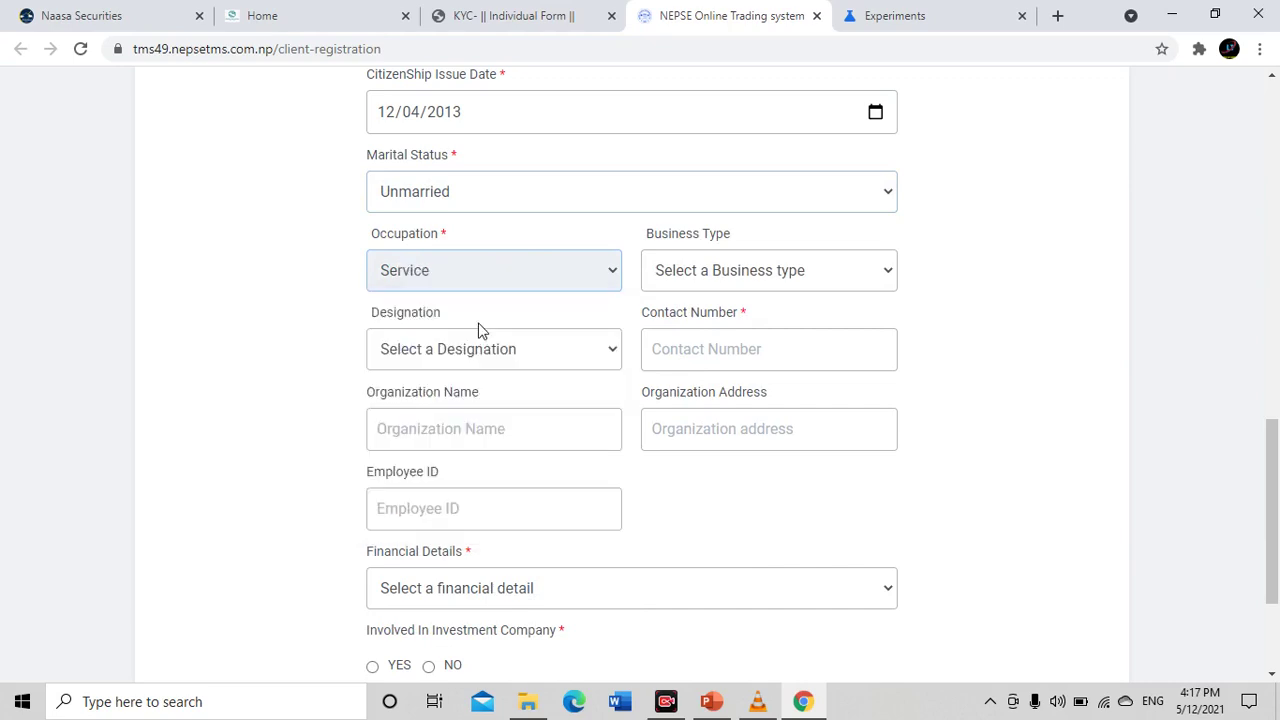
left_click(478, 272)
left_click(470, 339)
left_click(474, 274)
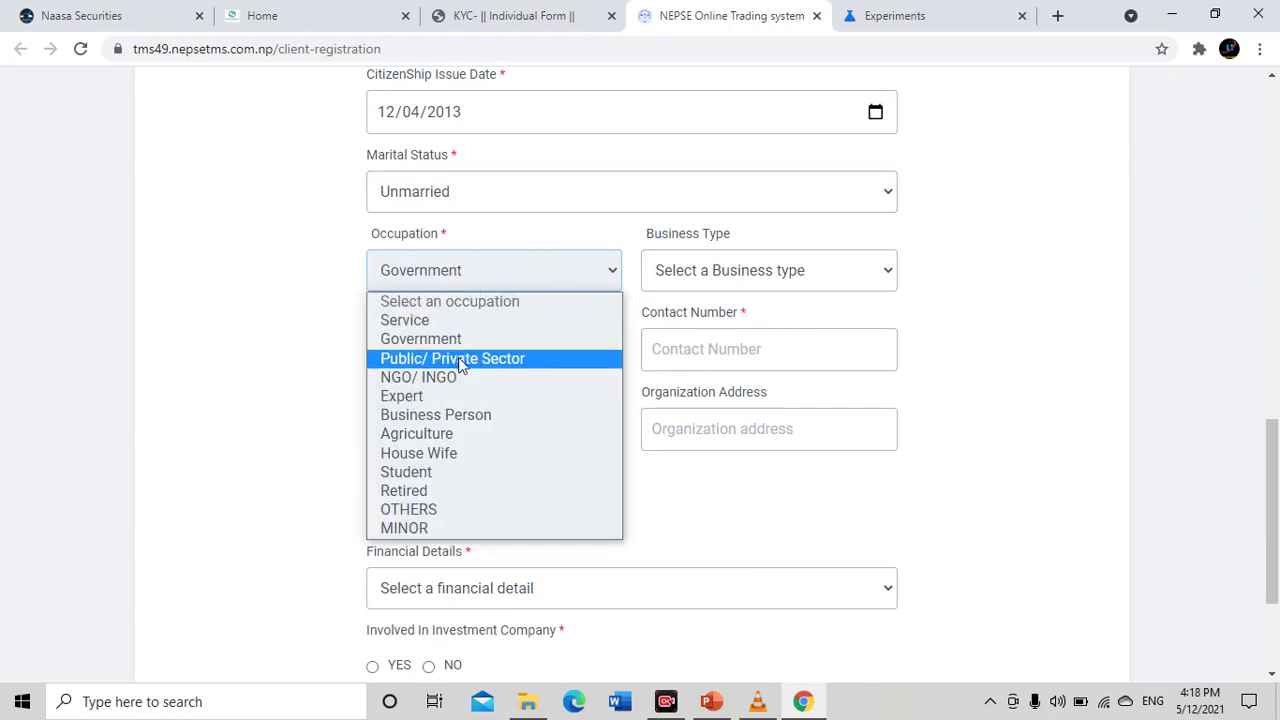
left_click(456, 480)
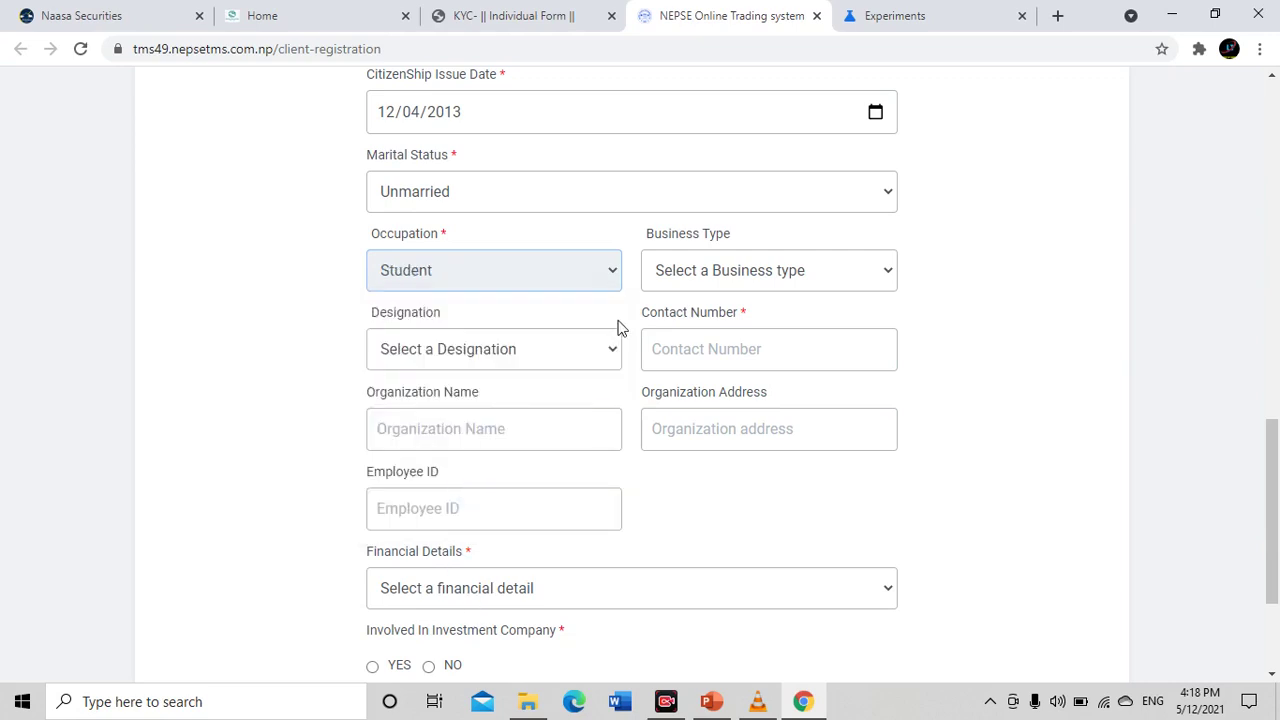
Open the Business Type and Designation lists and close both without choosing
left_click(740, 280)
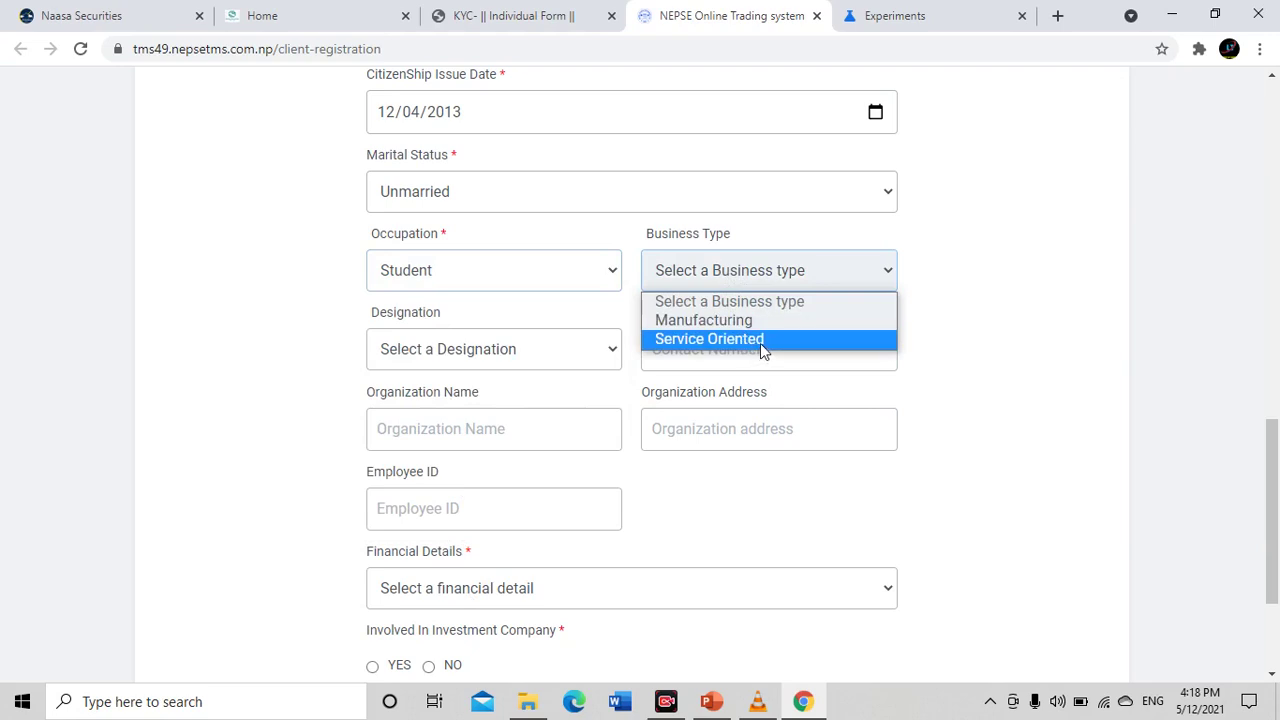
left_click(725, 278)
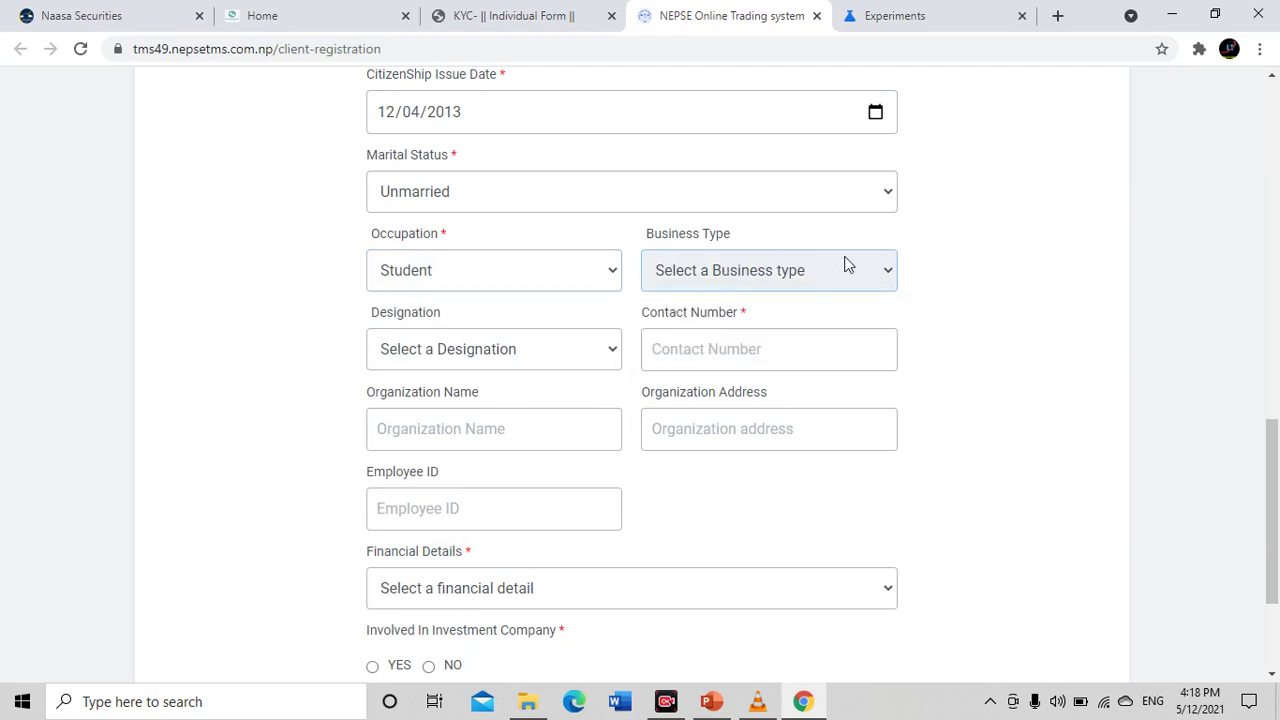
left_click(481, 337)
left_click(379, 332)
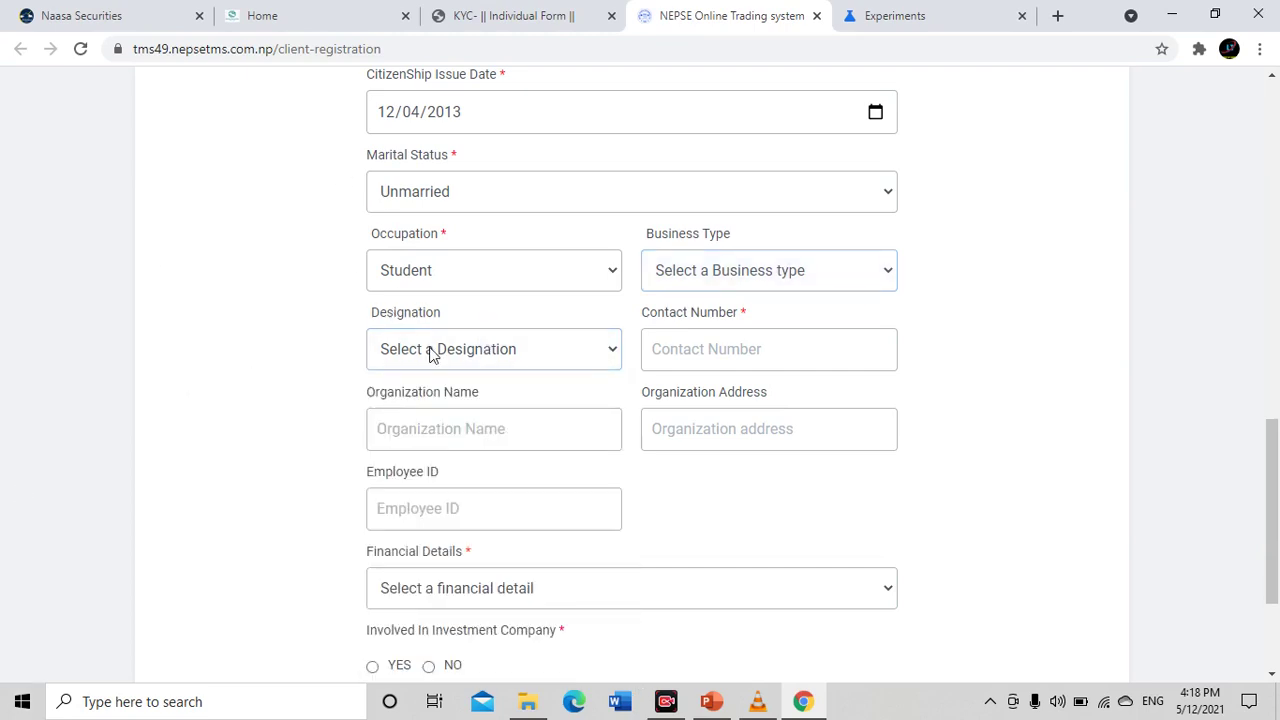
scroll(432, 355, "down", 1)
Enter the contact number, leaving organization name, address and Employee ID blank
left_click(678, 262)
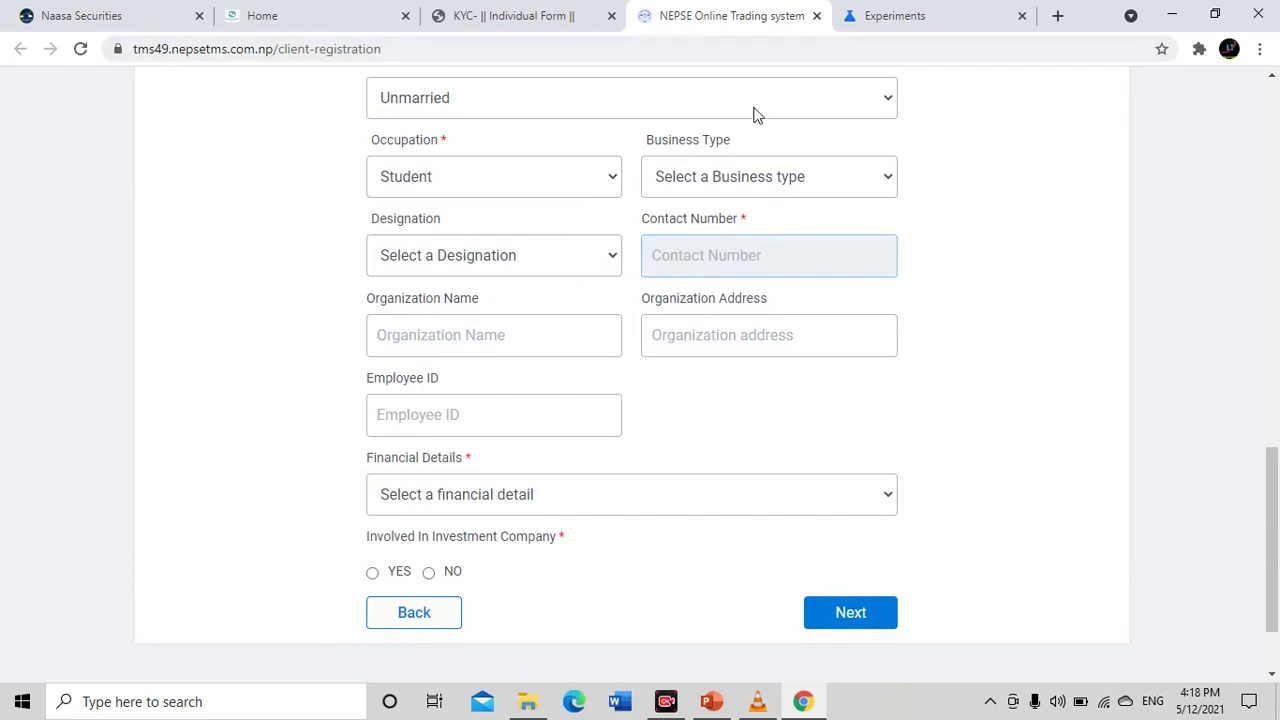
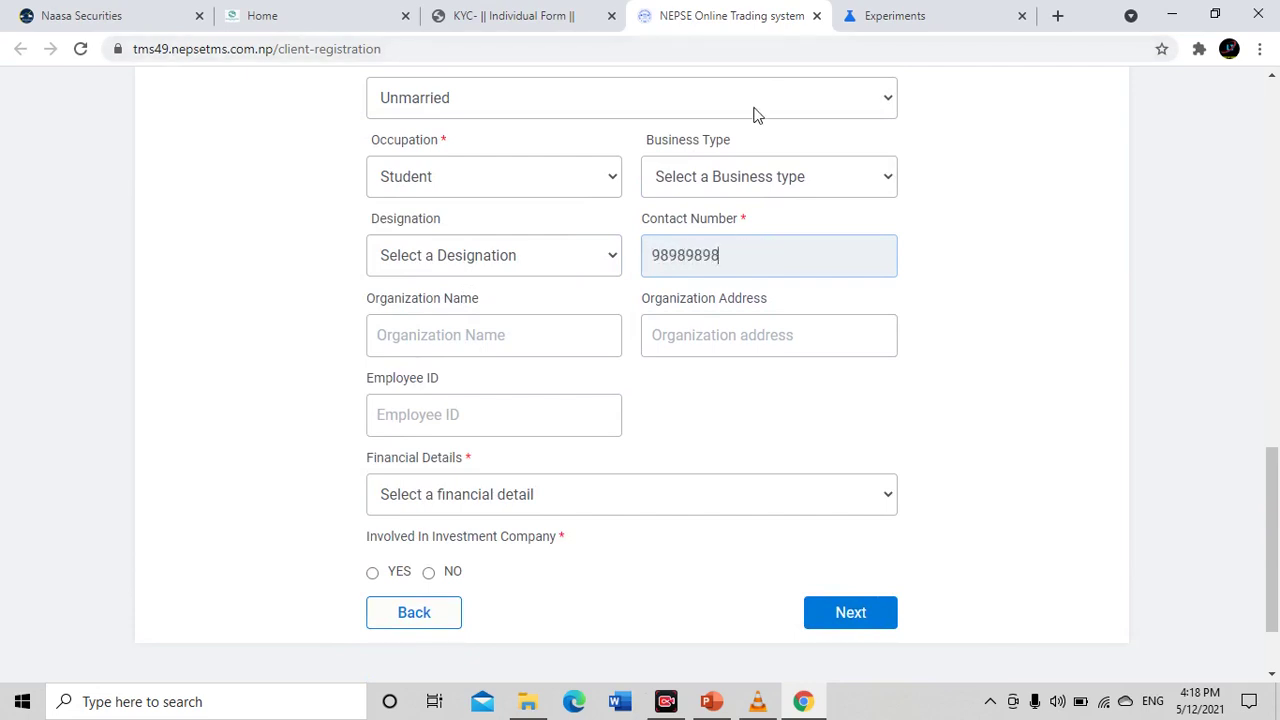
left_click(474, 335)
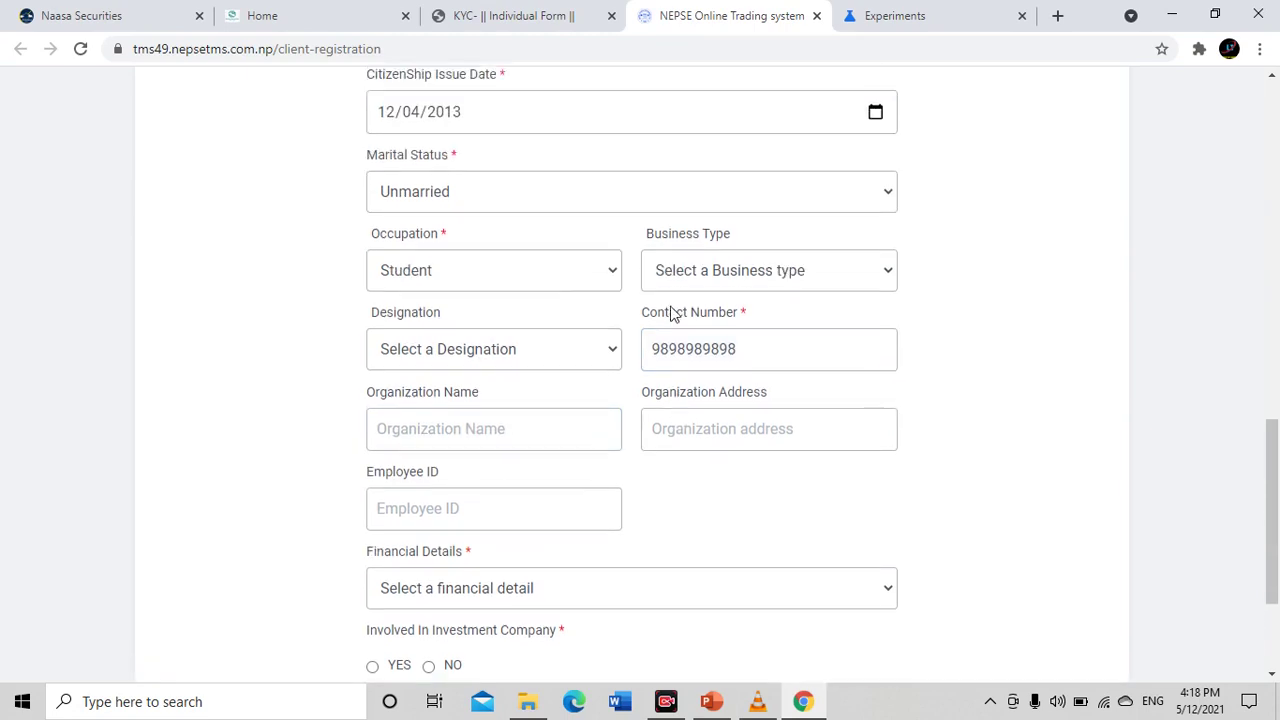
scroll(668, 314, "up", 1)
scroll(655, 445, "down", 2)
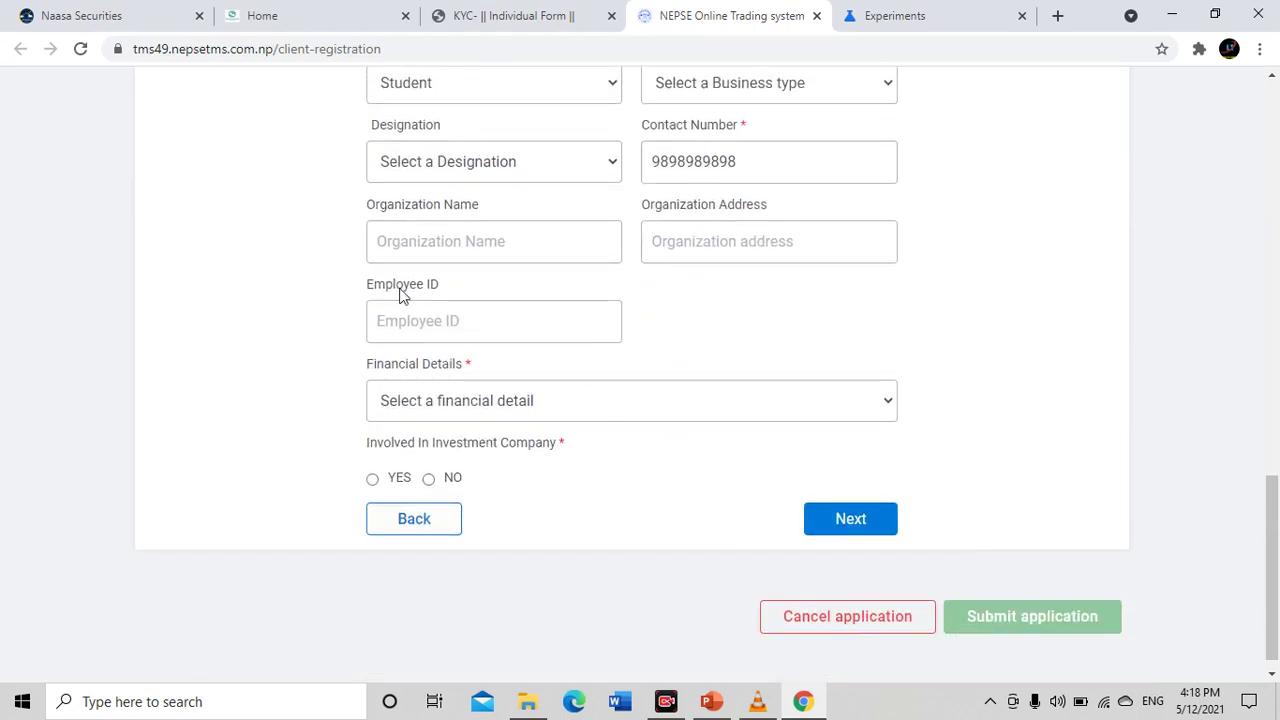
left_click(685, 232)
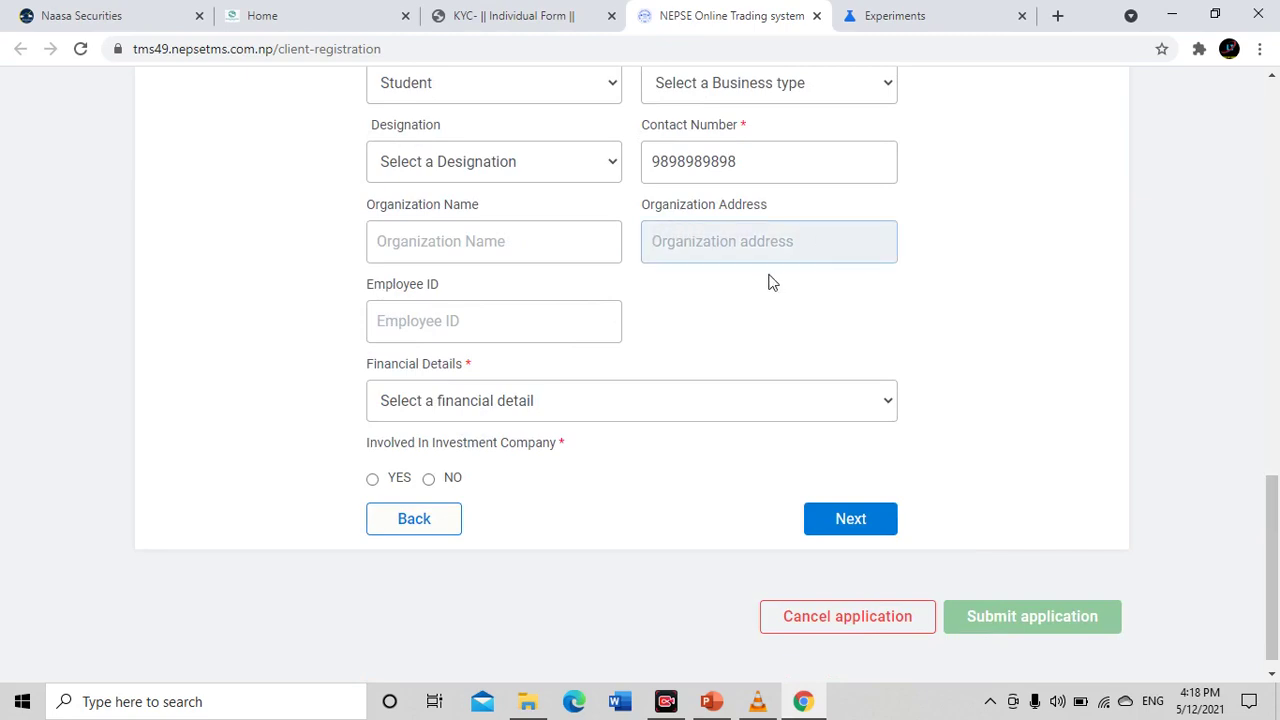
left_click(437, 240)
left_click(722, 240)
left_click(464, 320)
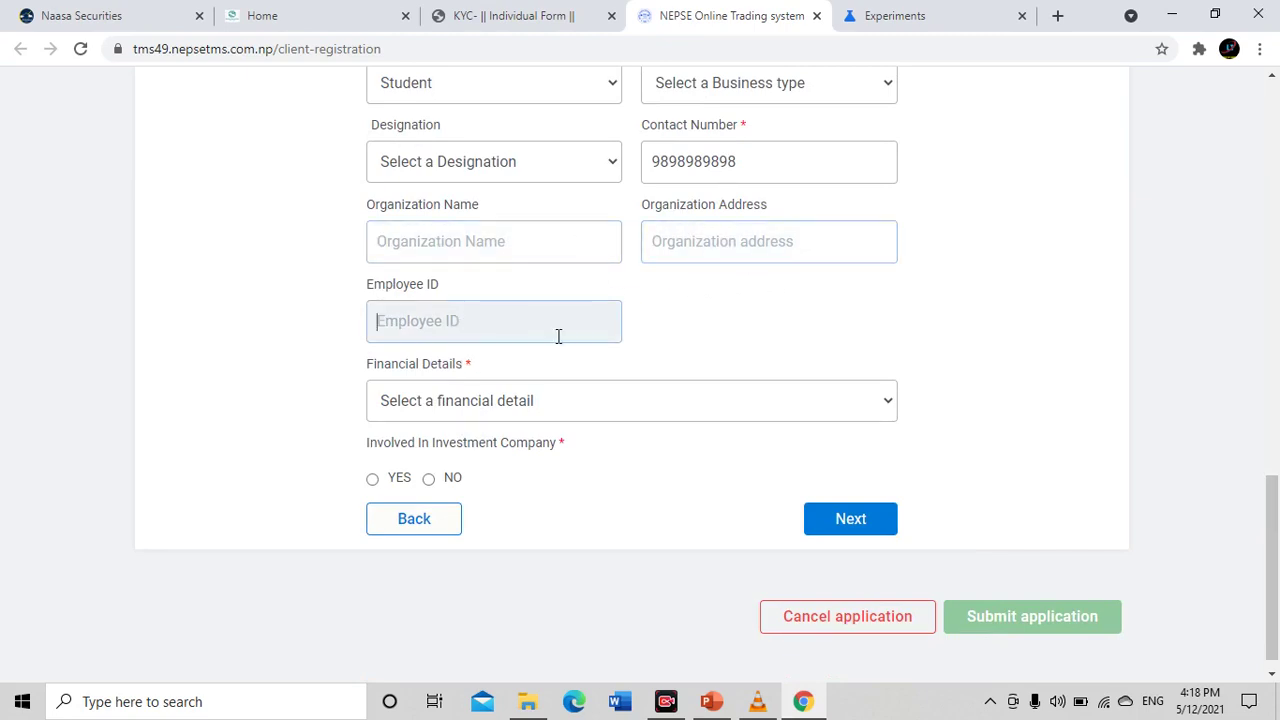
scroll(613, 360, "down", 1)
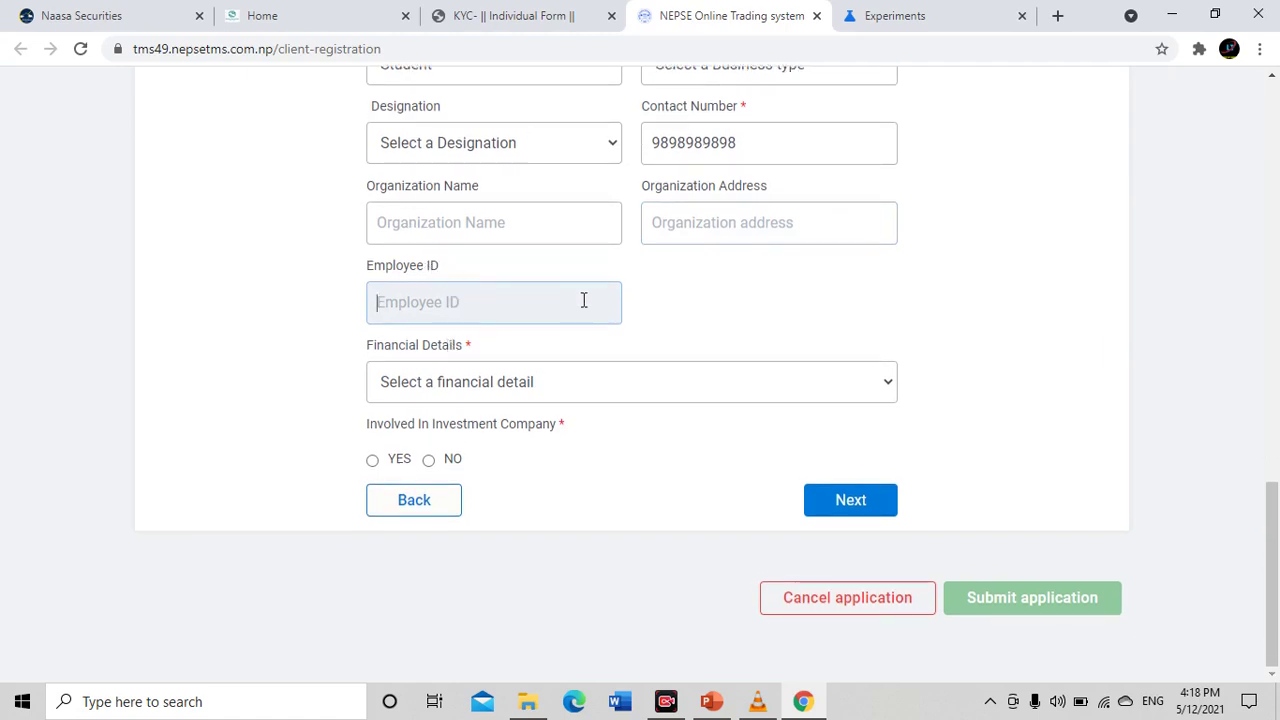
Choose 'Upto 5,00,000' for Financial Details
left_click(430, 386)
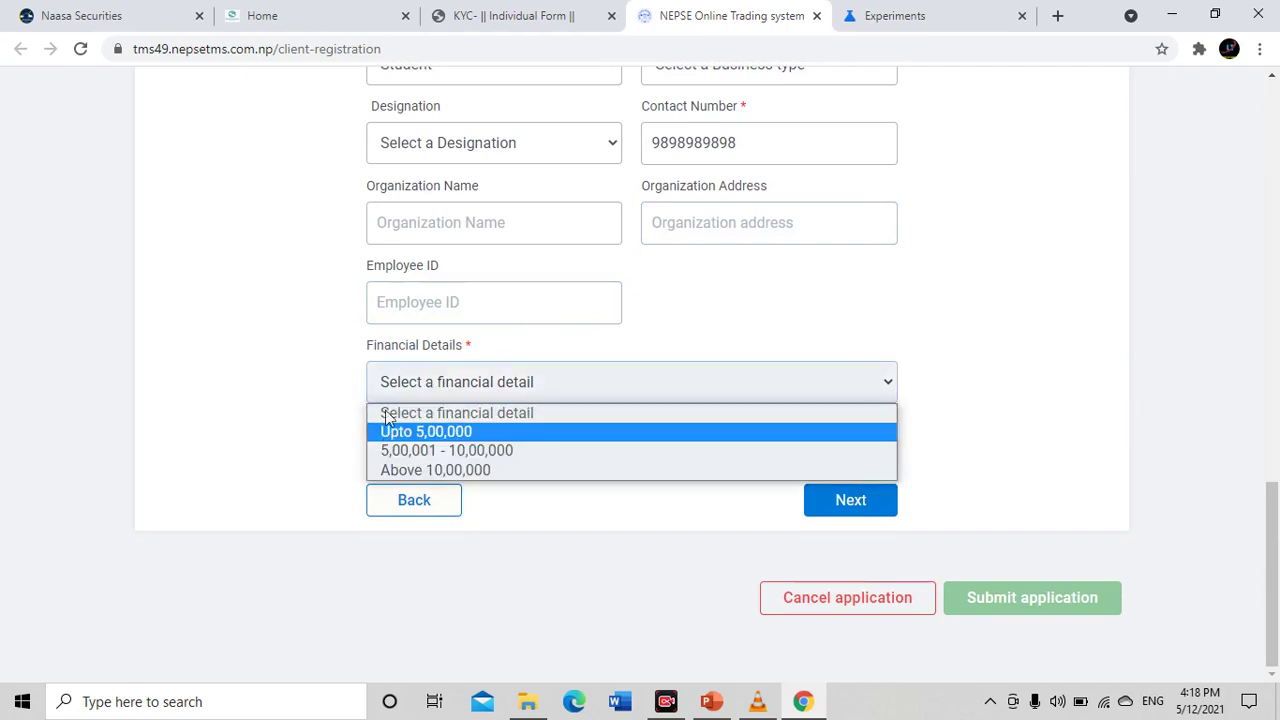
left_click(465, 431)
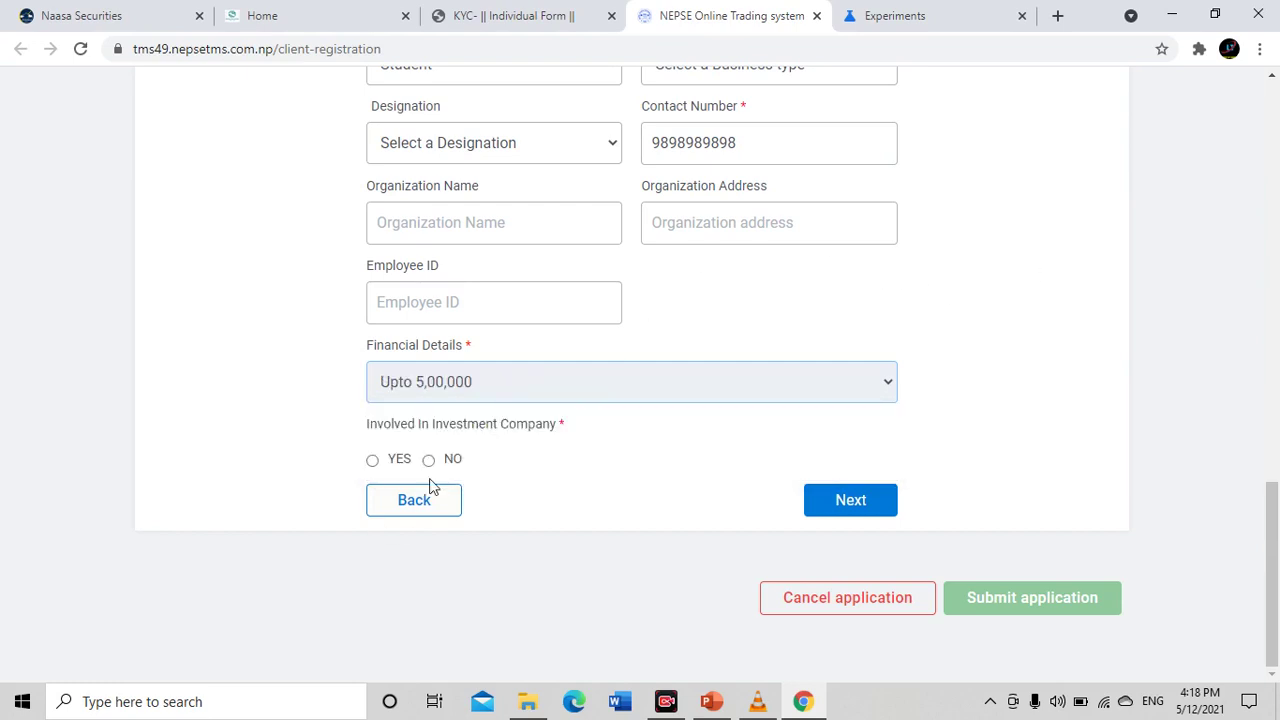
left_click_drag(343, 428, 463, 428)
left_click_drag(590, 433, 362, 440)
left_click(746, 414)
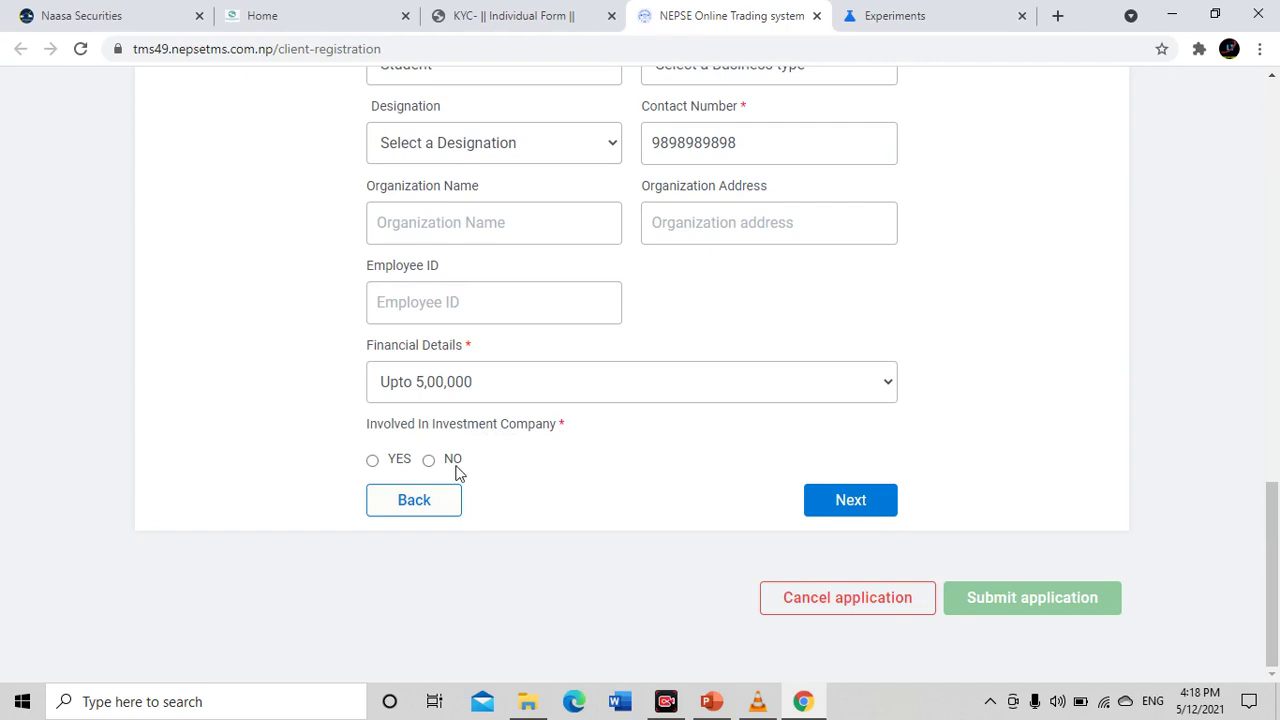
Try YES for Involved In Investment Company, then answer NO
left_click(372, 461)
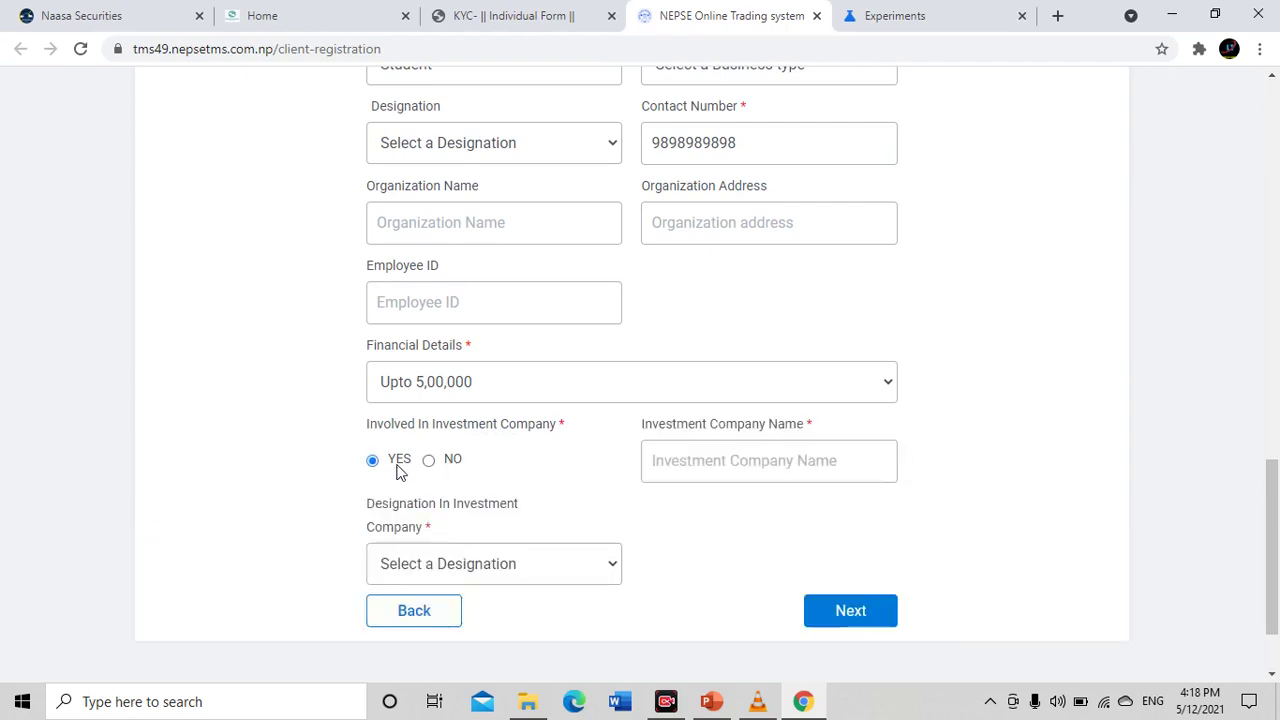
scroll(443, 423, "down", 2)
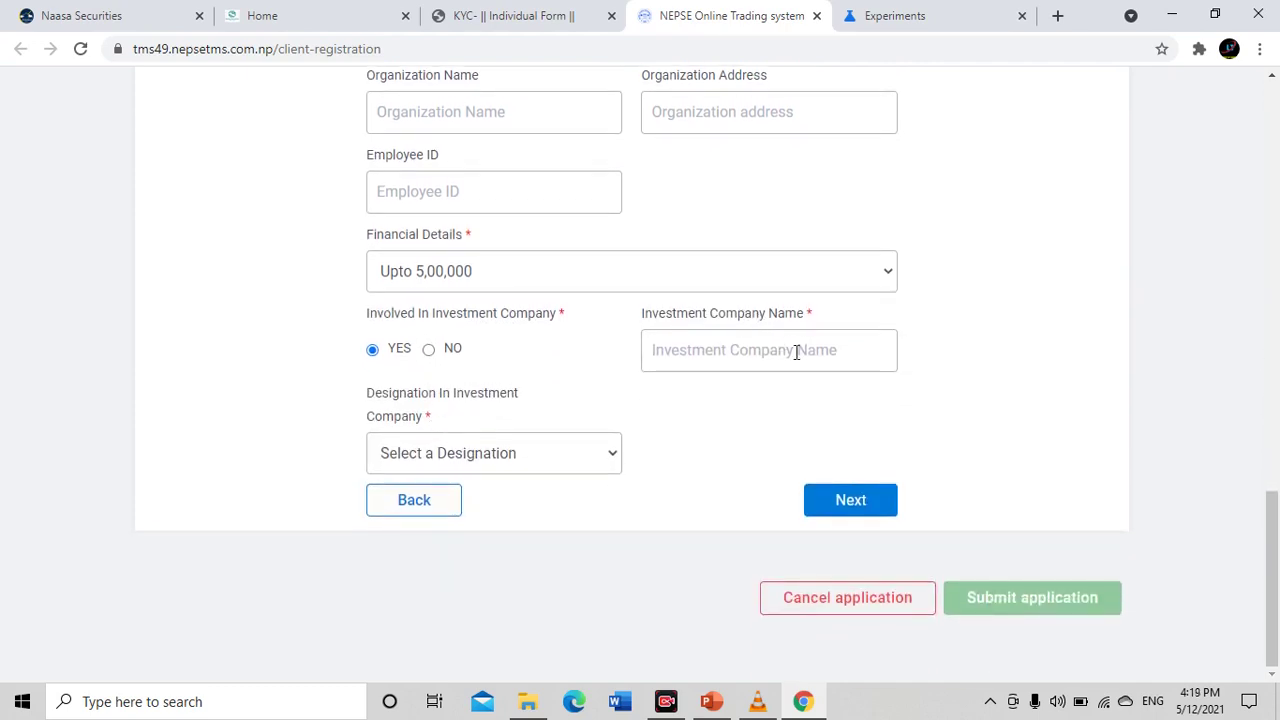
left_click(796, 351)
left_click(457, 447)
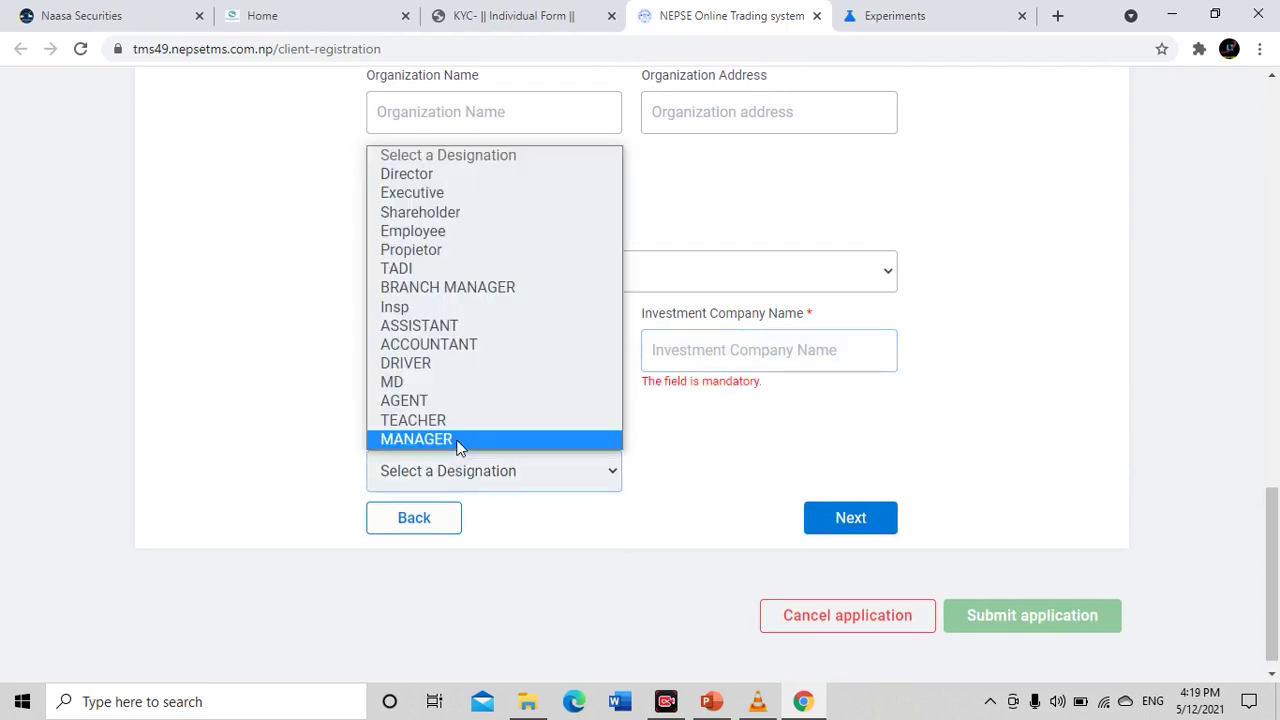
left_click(246, 414)
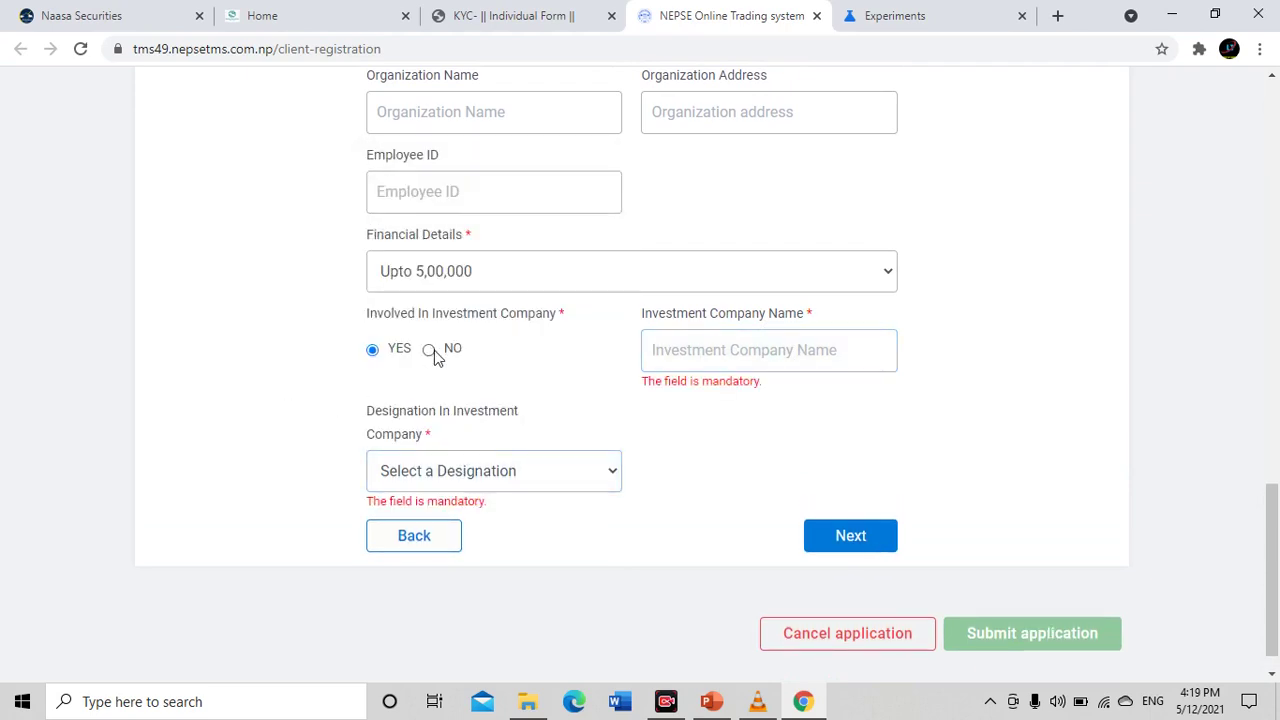
left_click(432, 349)
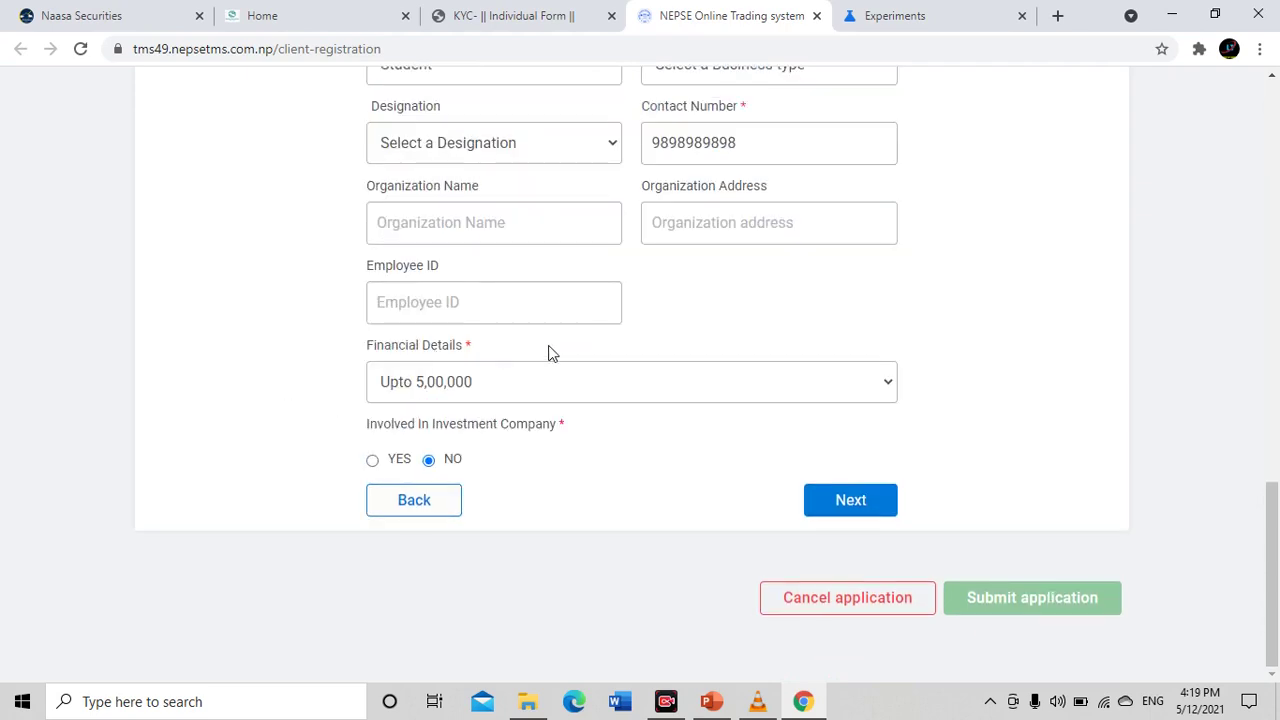
Advance to Address Details and set the first address type to Permanent
left_click(851, 500)
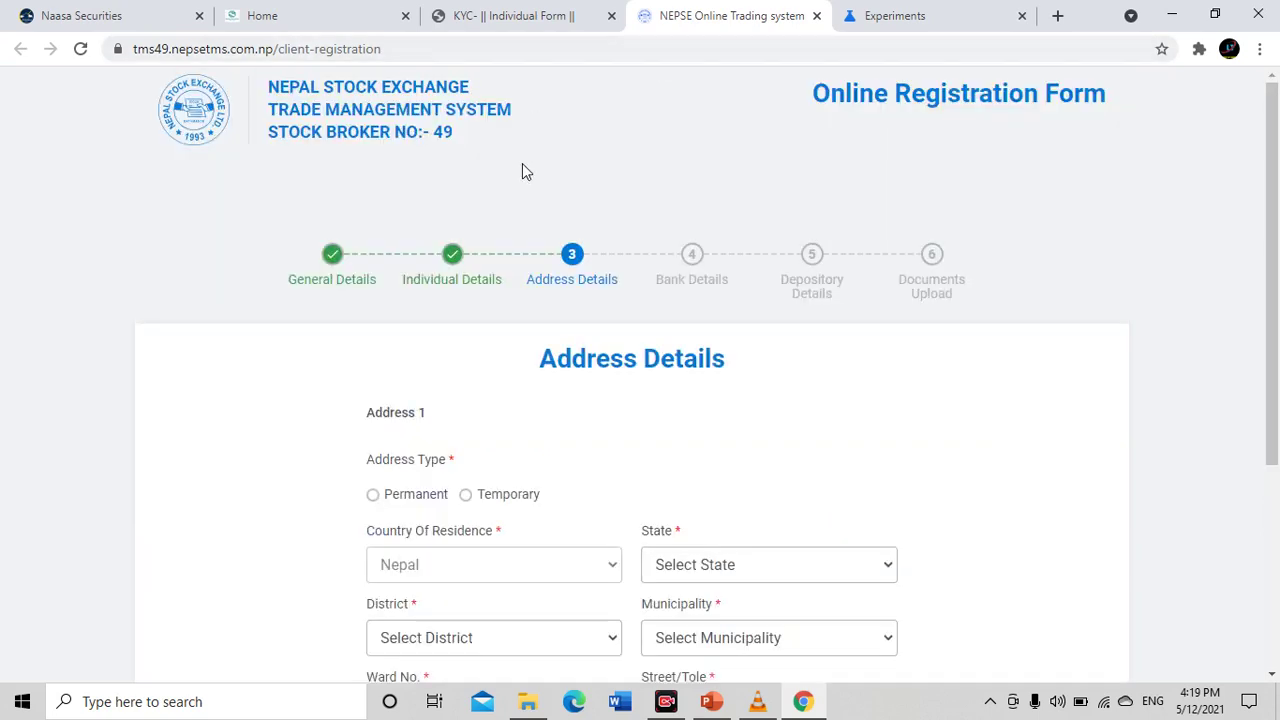
scroll(522, 163, "down", 2)
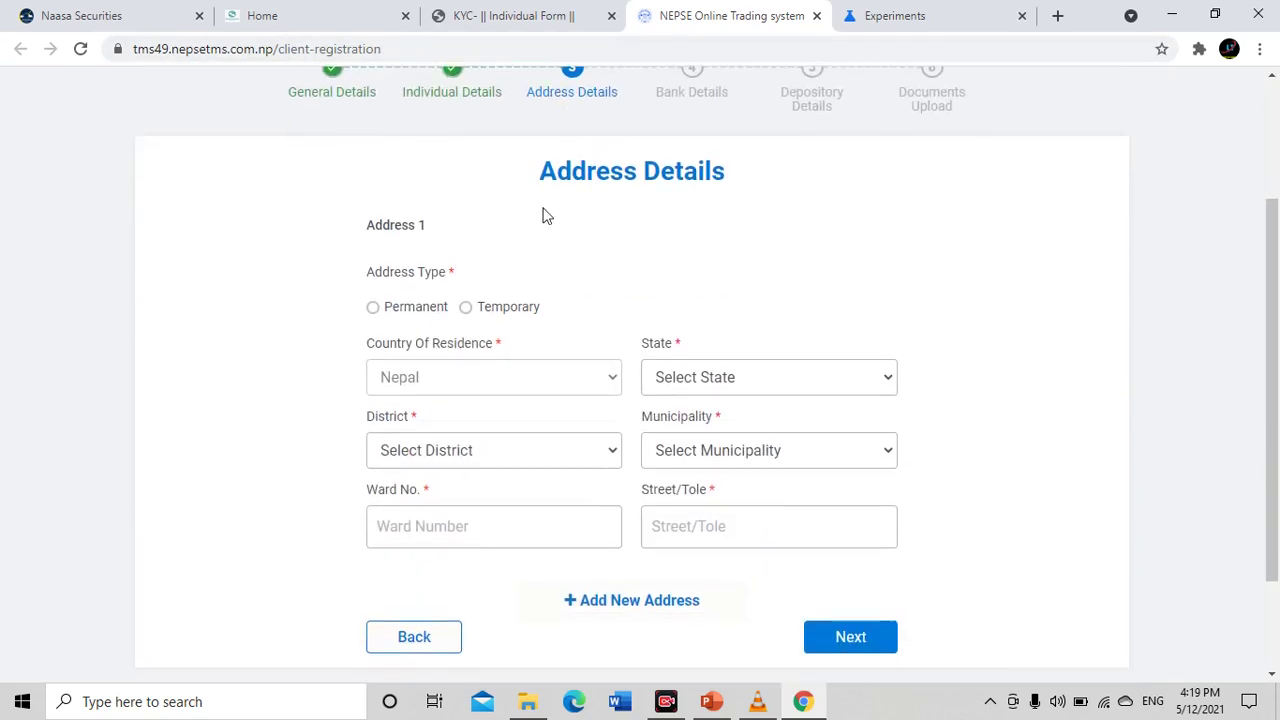
scroll(390, 313, "down", 1)
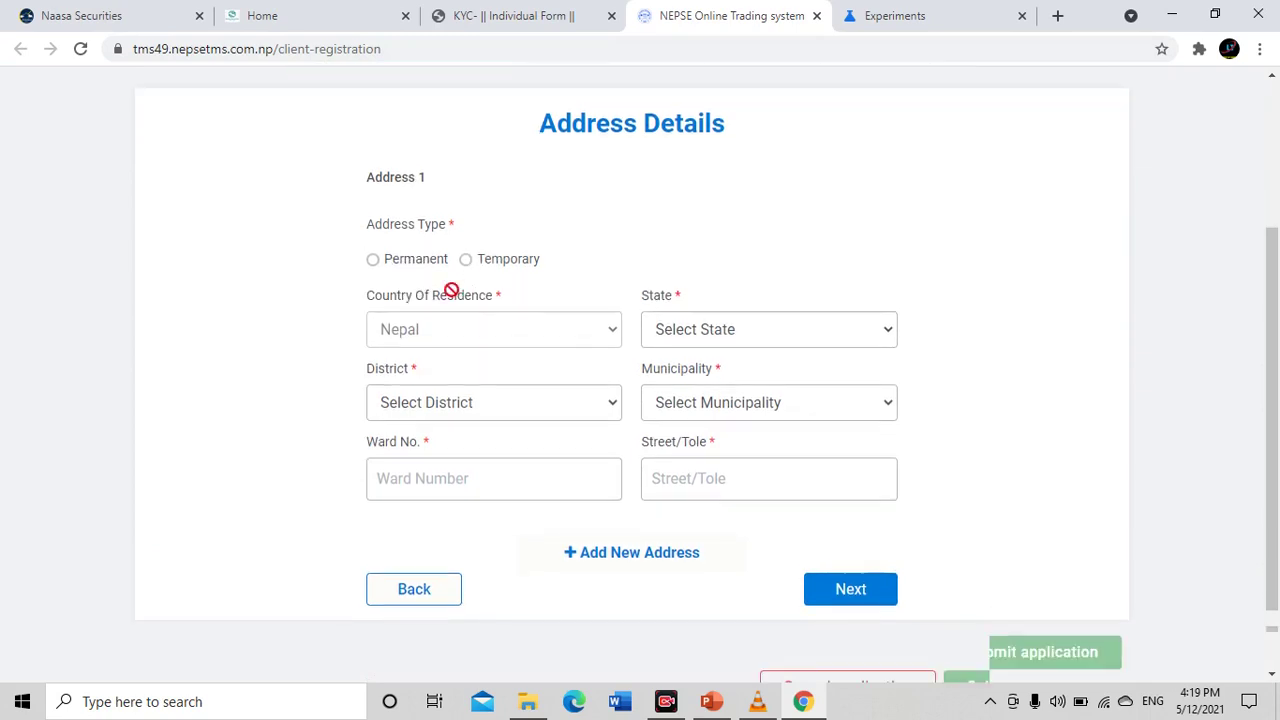
left_click(373, 215)
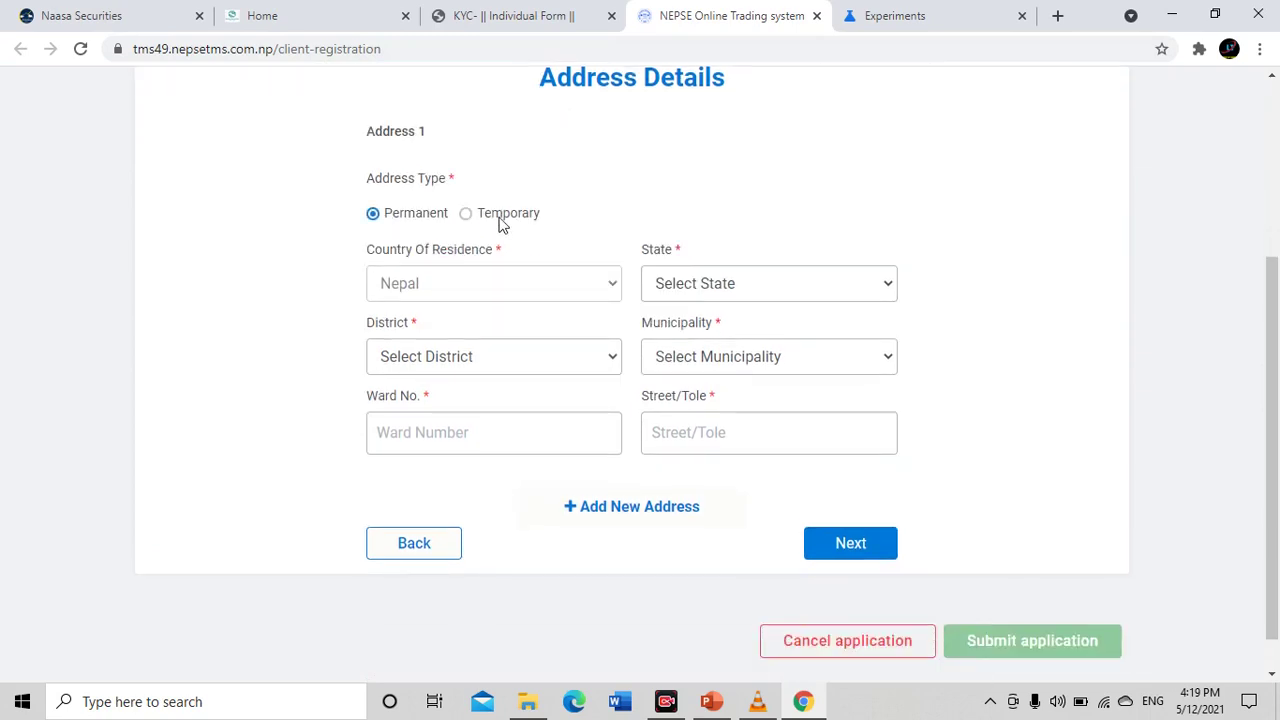
left_click(467, 216)
left_click(373, 214)
Set the first address state to Province 1
left_click(722, 290)
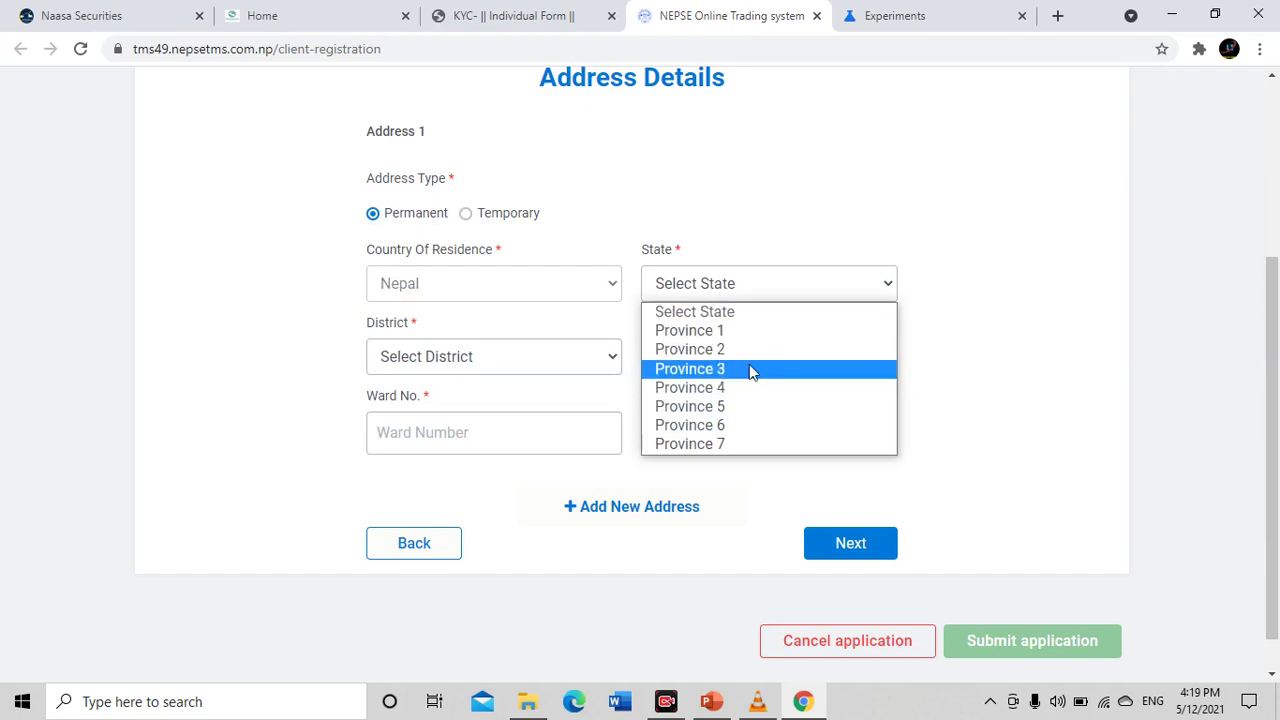
left_click(752, 371)
left_click(711, 292)
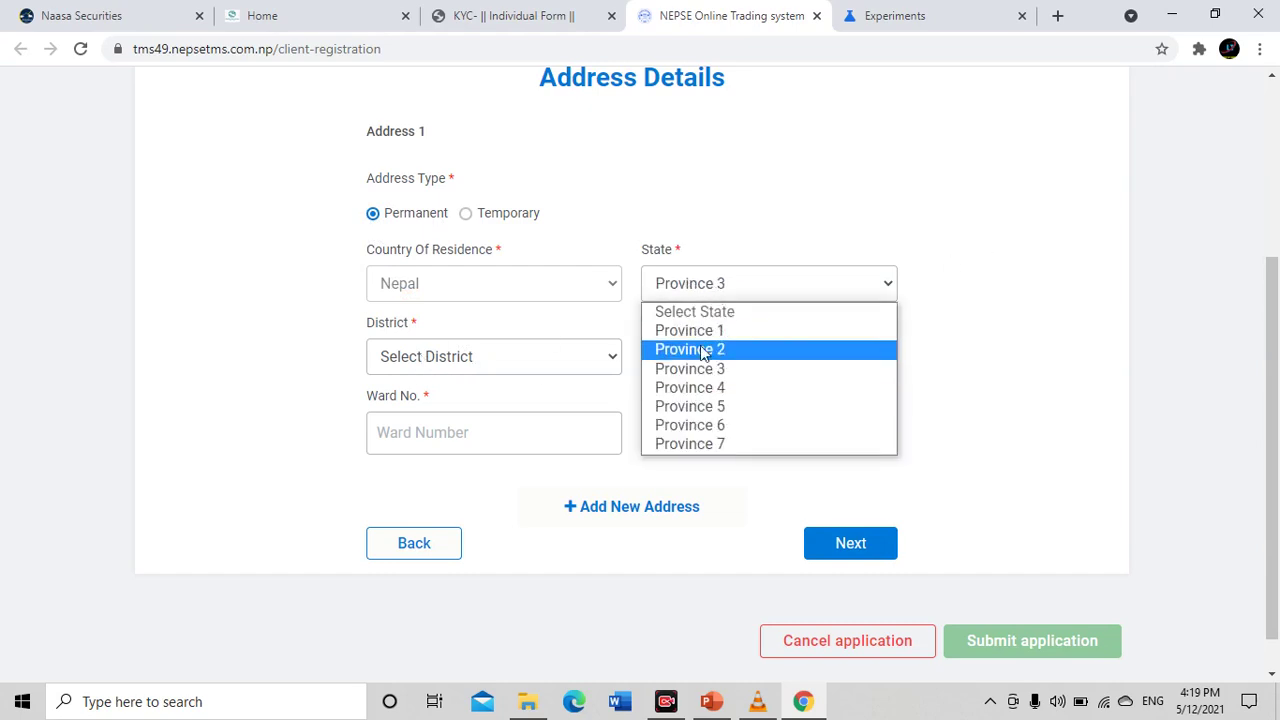
left_click(711, 340)
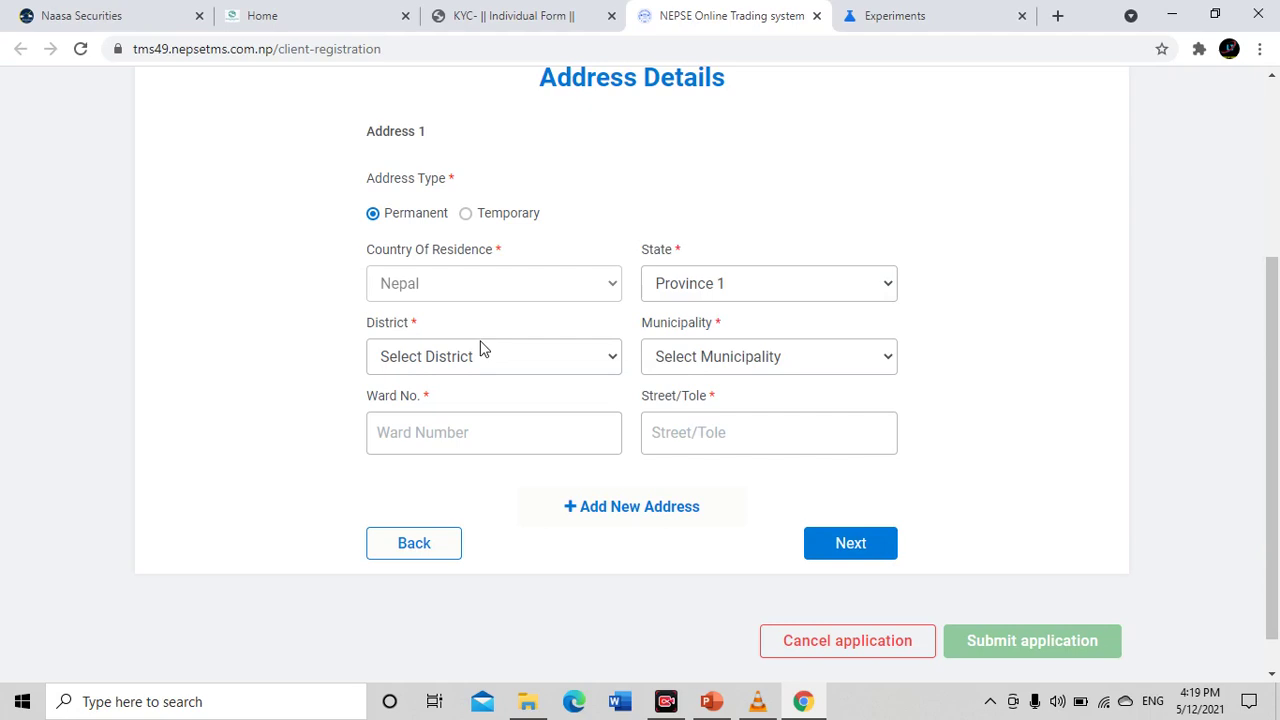
Choose Solukhumbu district and Khumbu Pasang Lhamu municipality for Address 1
left_click(414, 364)
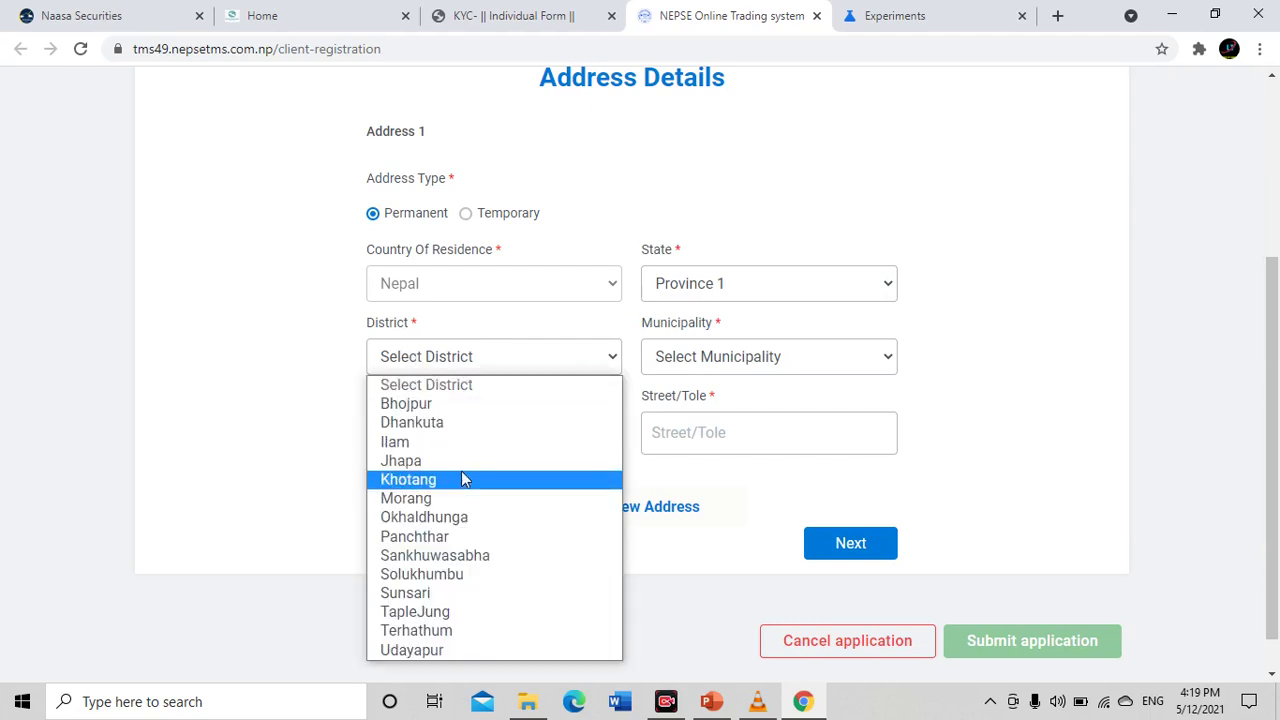
left_click(479, 556)
left_click(716, 355)
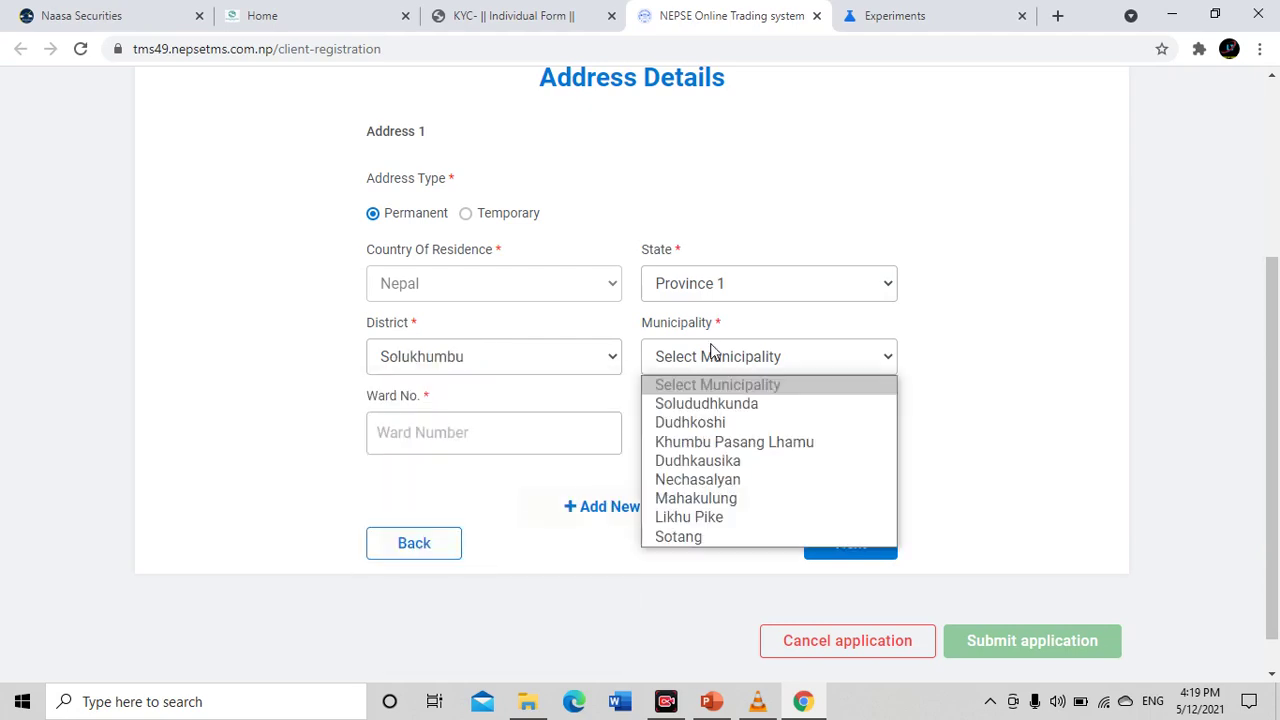
left_click(740, 448)
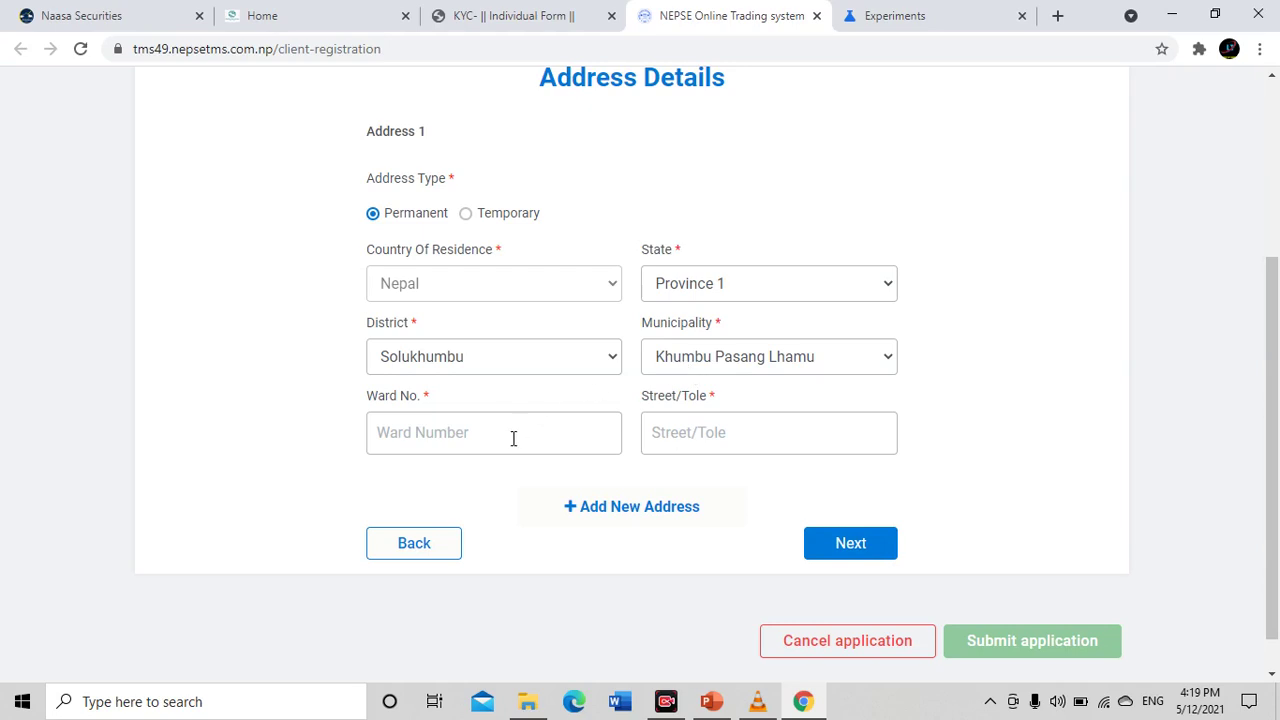
Enter ward 5 and street 'milan chowk', then add a second address section
type("5")
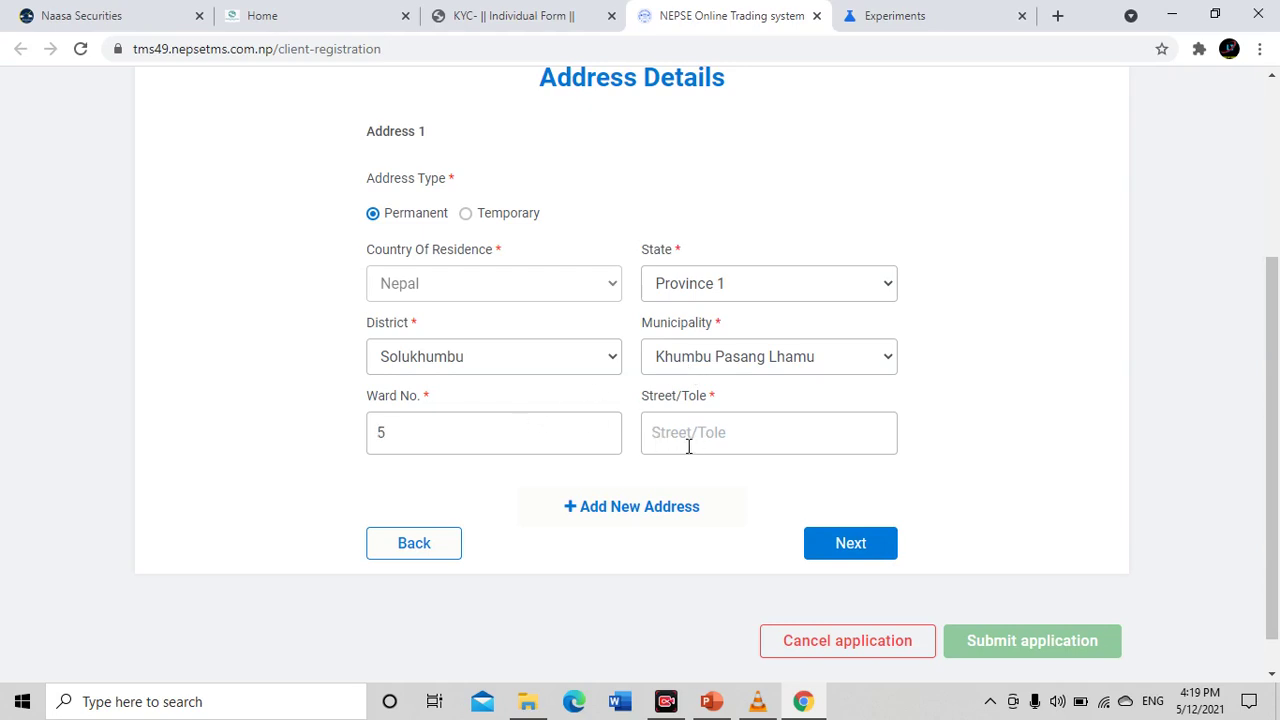
type("milanc chowk")
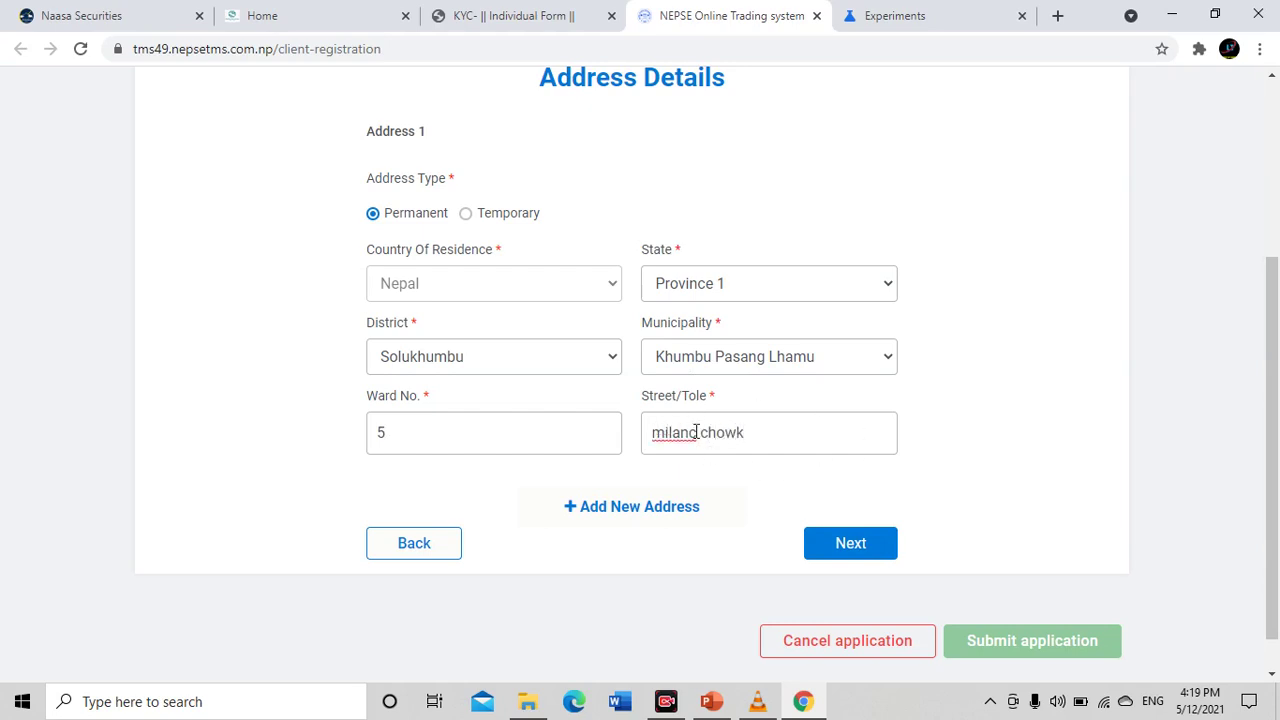
key("BackSpace")
left_click(638, 518)
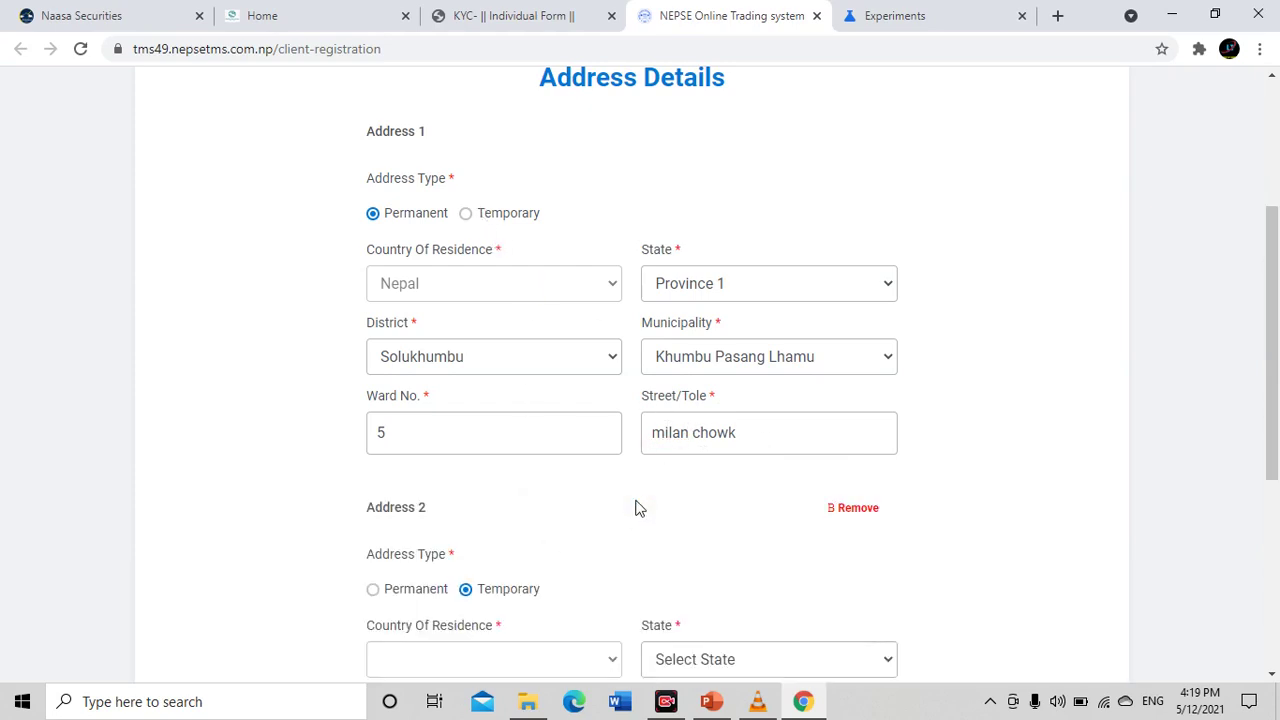
Set Address 2 to Province 3, Kathmandu district and Kathmandu municipality
scroll(634, 495, "down", 3)
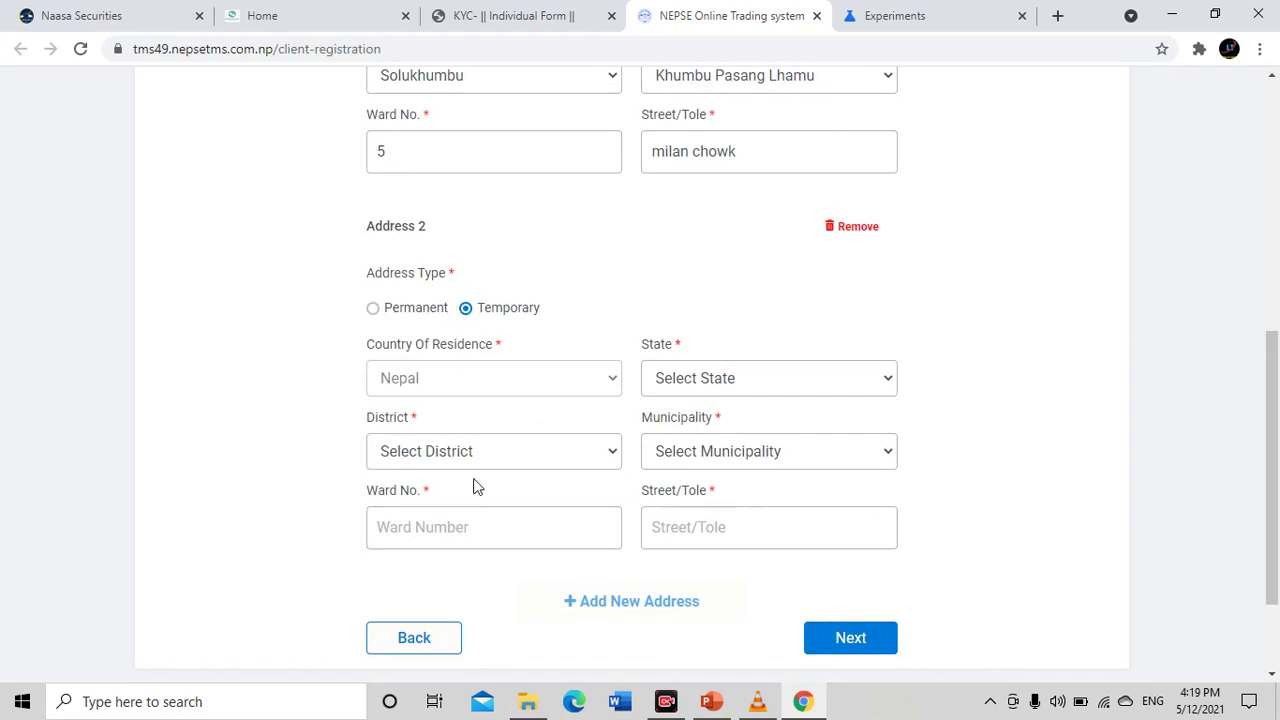
left_click(684, 380)
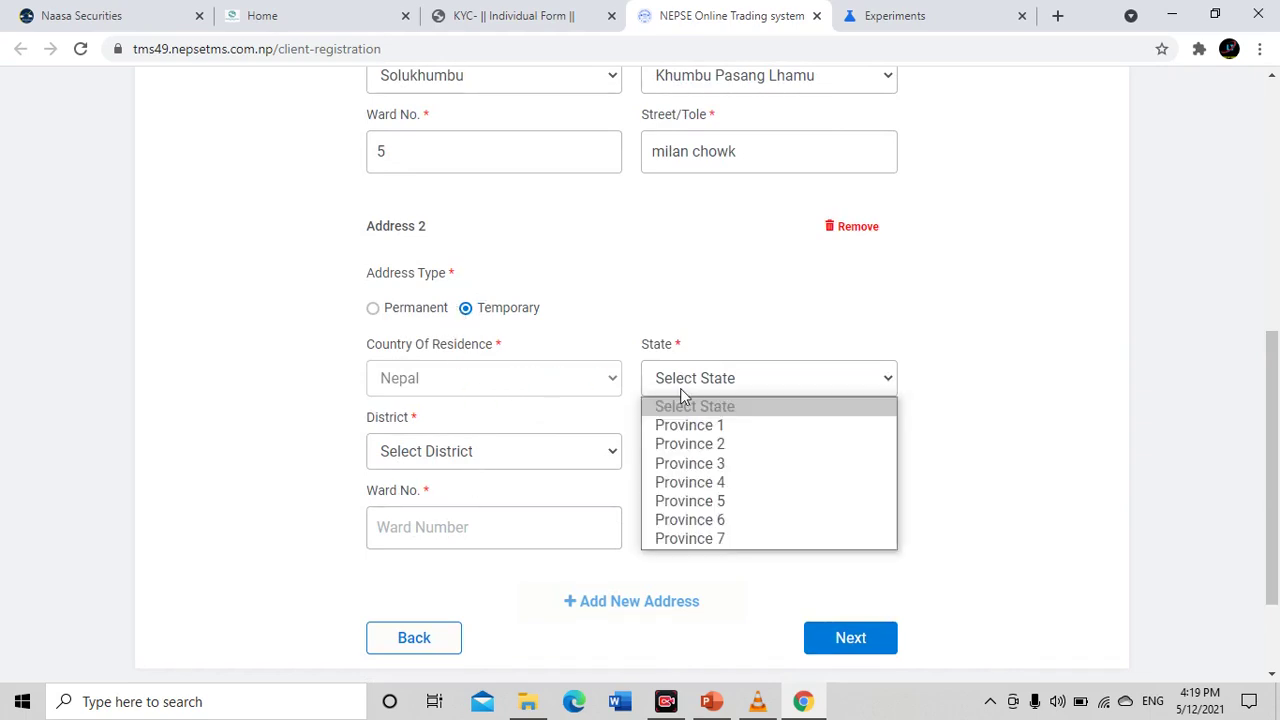
left_click(465, 455)
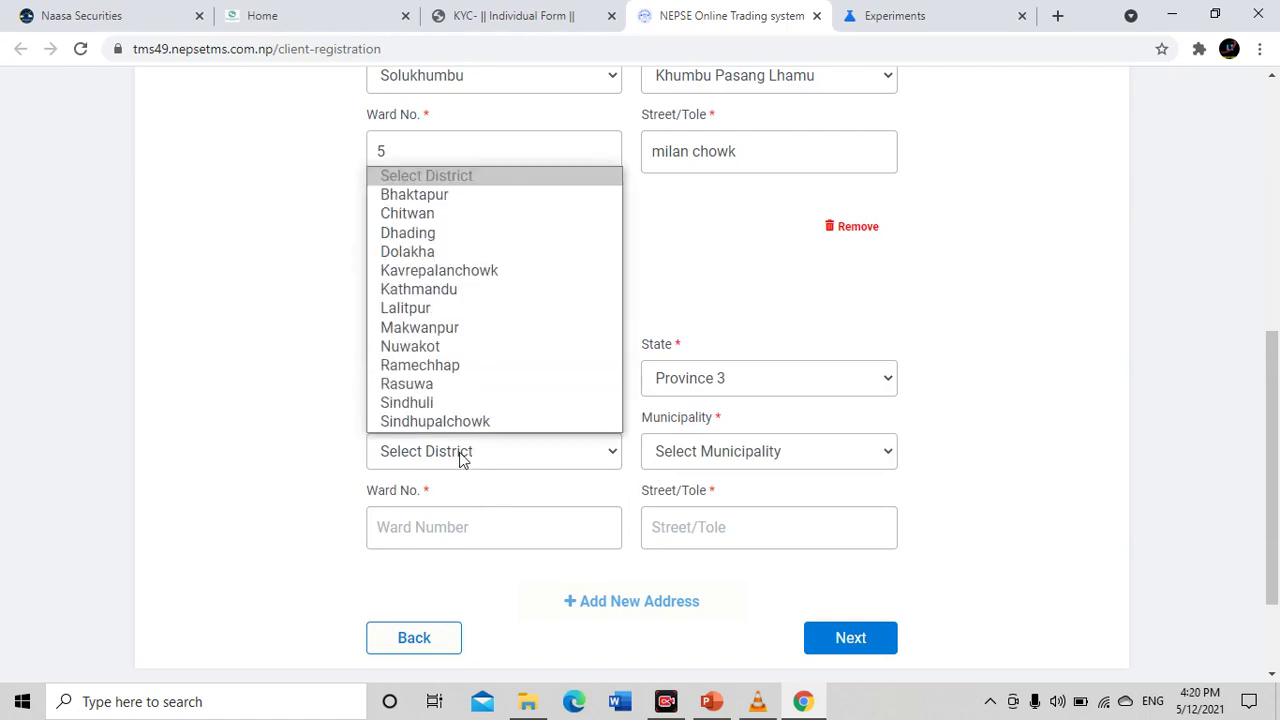
left_click(482, 287)
left_click(735, 455)
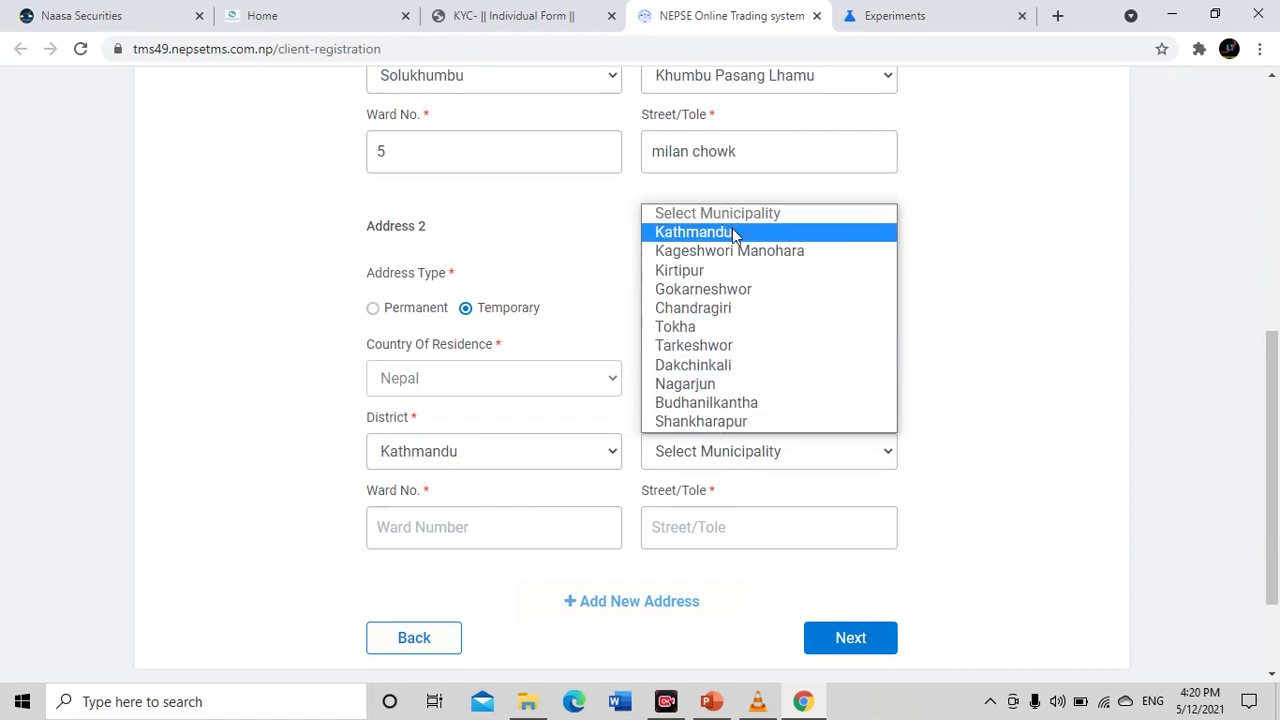
left_click(665, 232)
Enter ward 22 and street 'koteshwor' for Address 2, then continue to Bank Details
left_click(516, 512)
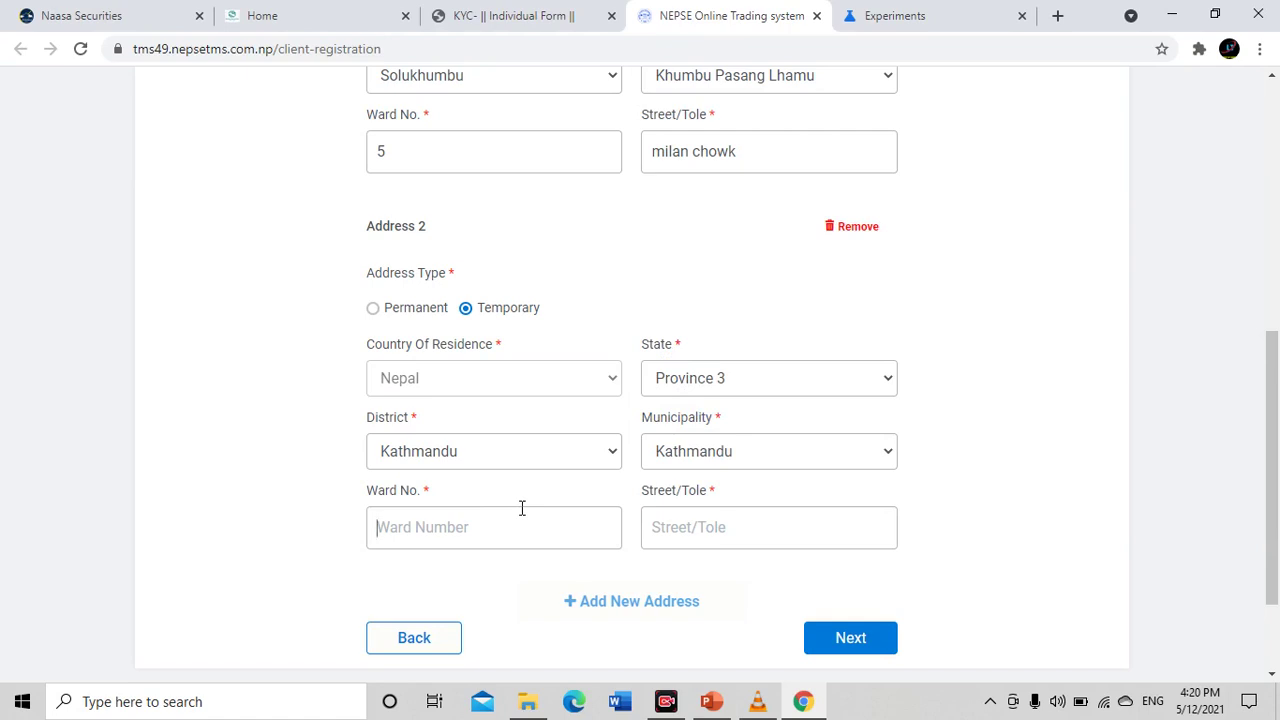
type("22")
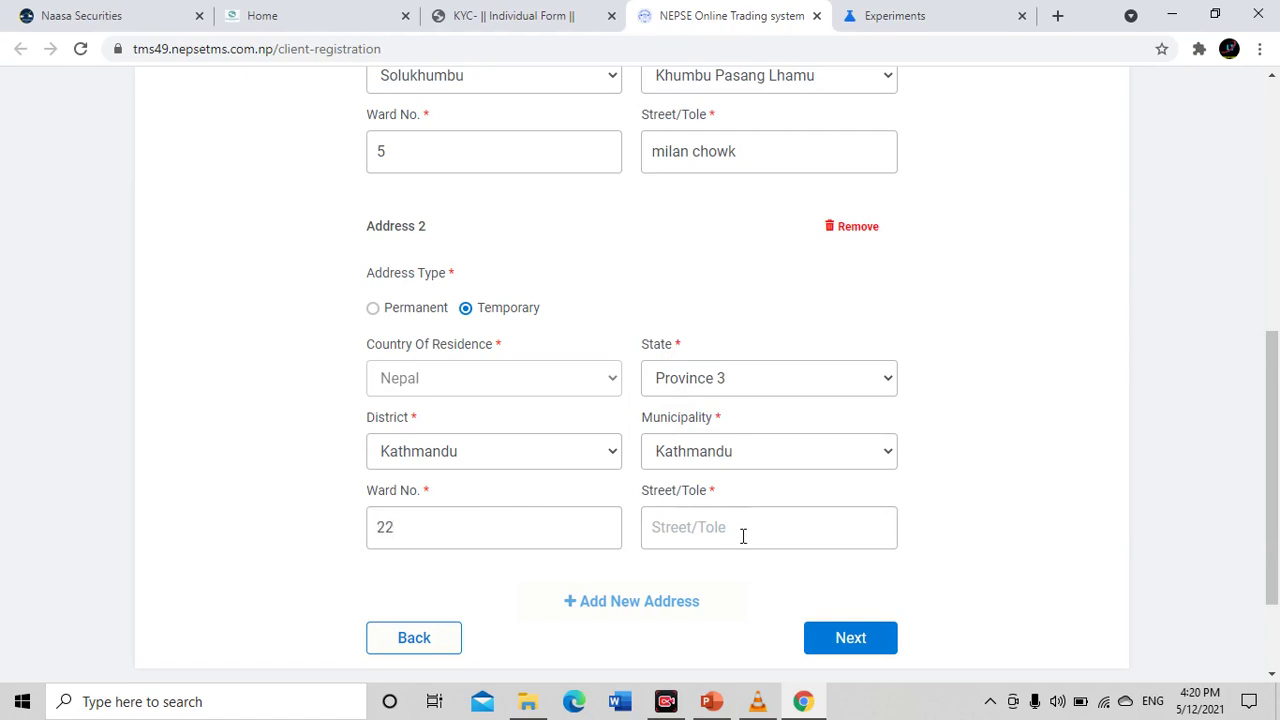
type("koteshwor")
left_click(862, 642)
Select Bank of Kathmandu Limited as the bank with Butwal Branch
scroll(603, 271, "down", 2)
scroll(520, 269, "up", 1)
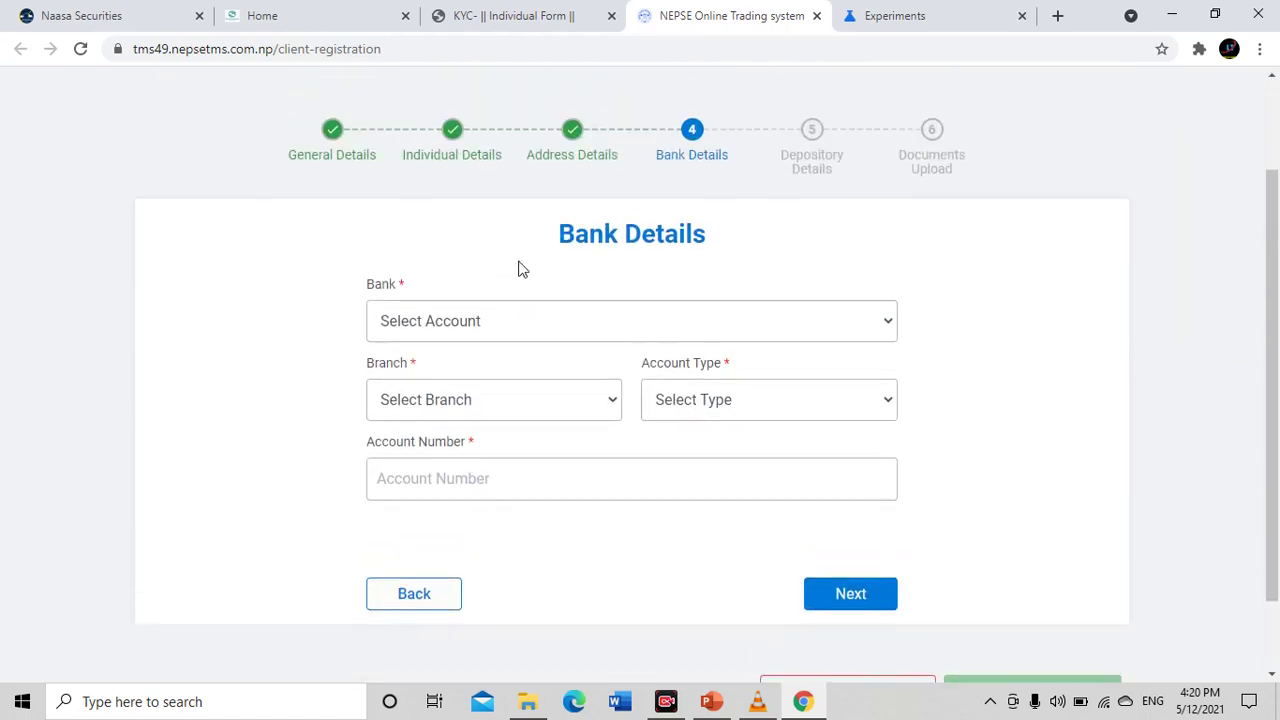
left_click_drag(536, 250, 678, 240)
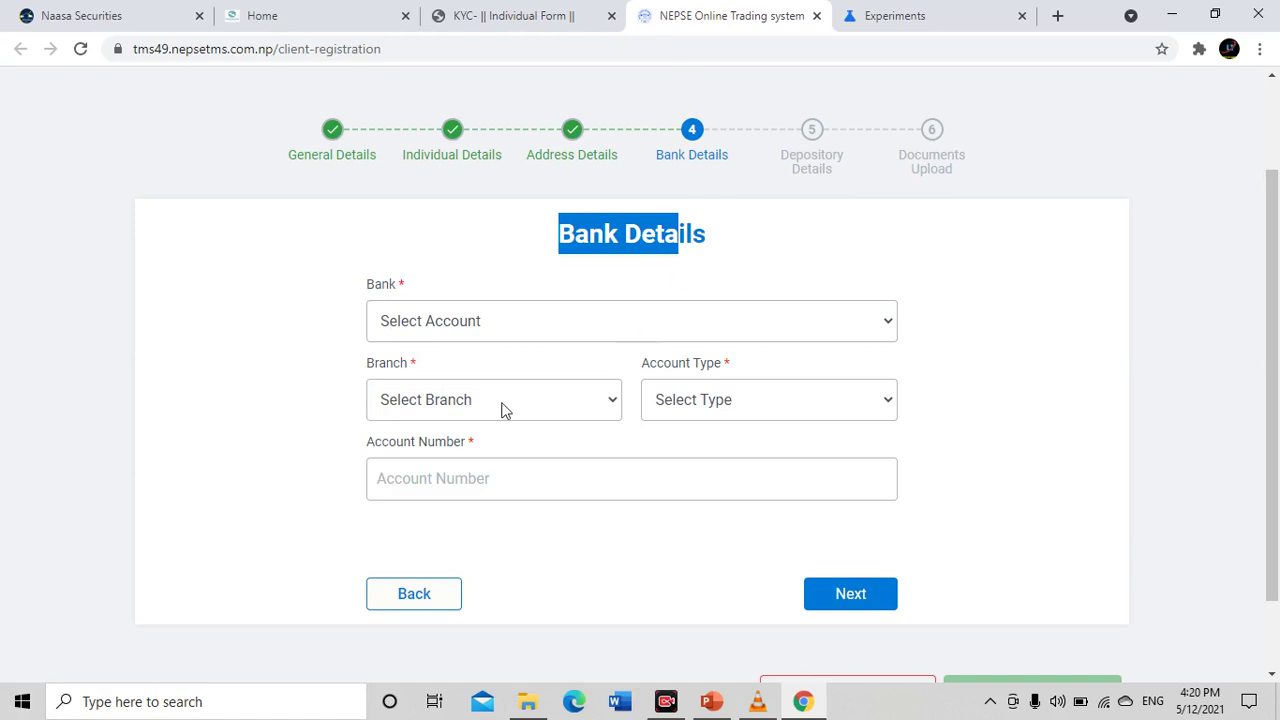
left_click(445, 330)
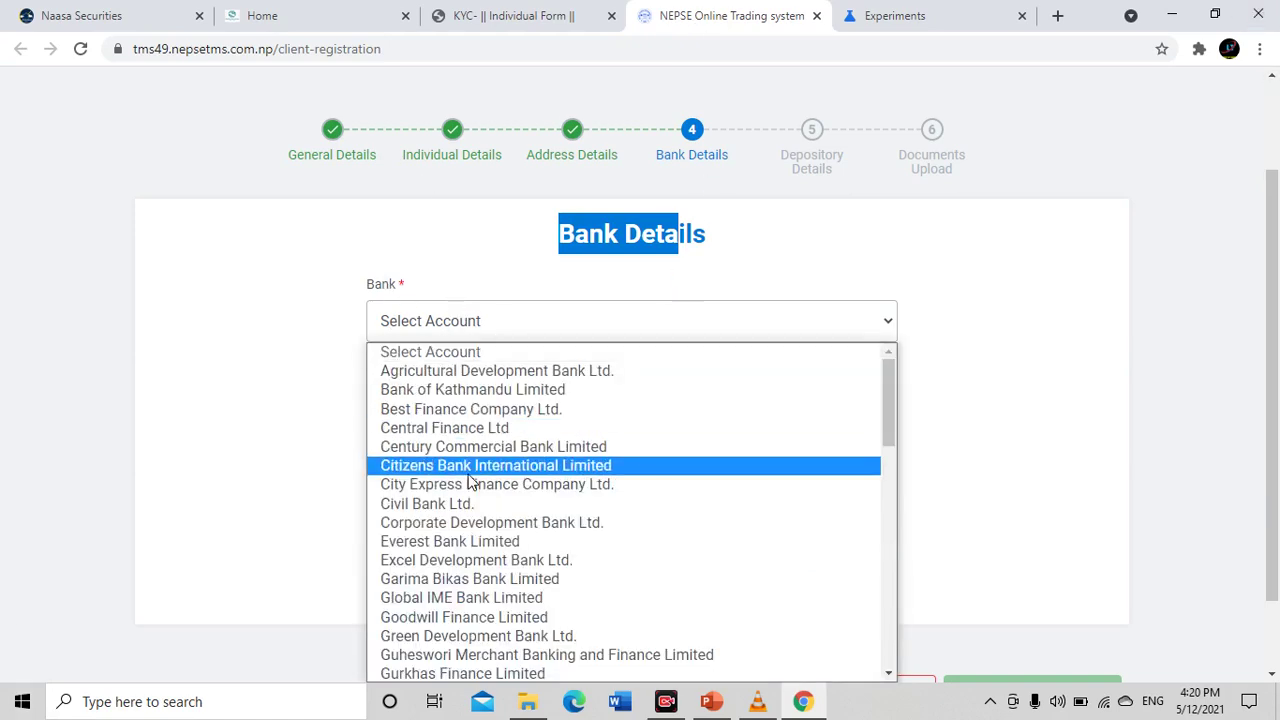
scroll(546, 368, "down", 2)
scroll(546, 368, "down", 1)
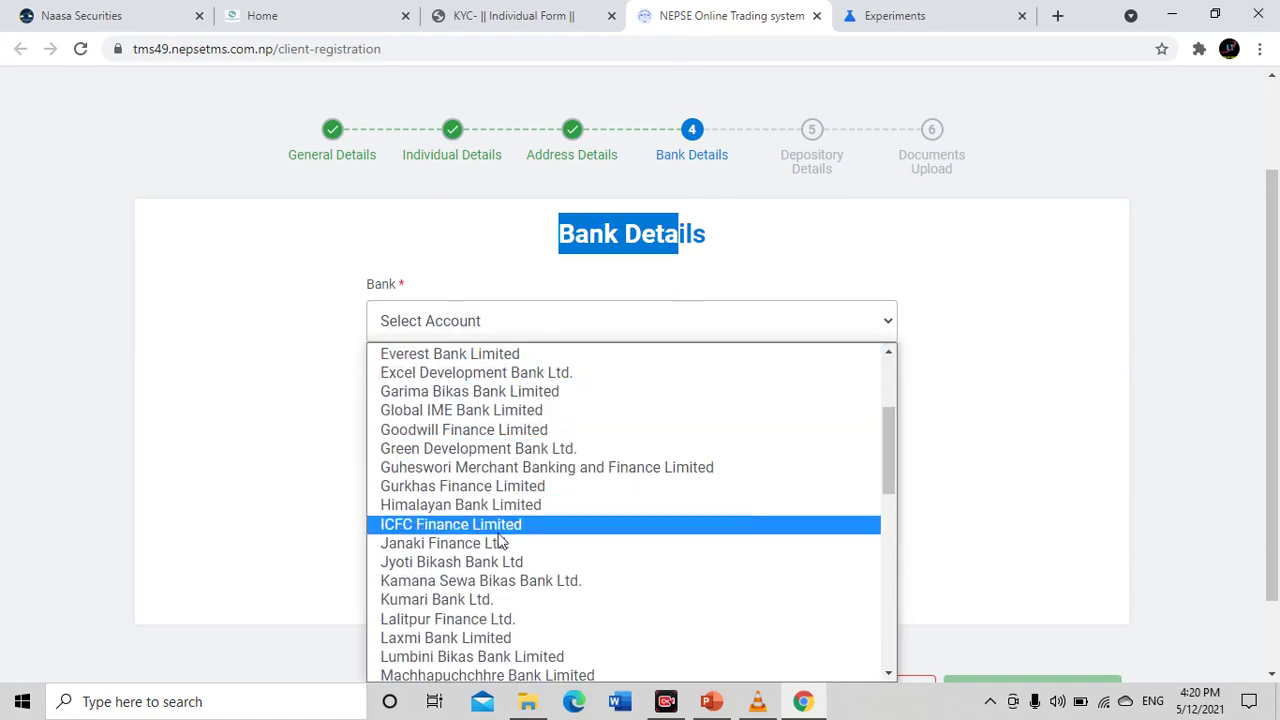
left_click(1040, 318)
scroll(643, 314, "down", 2)
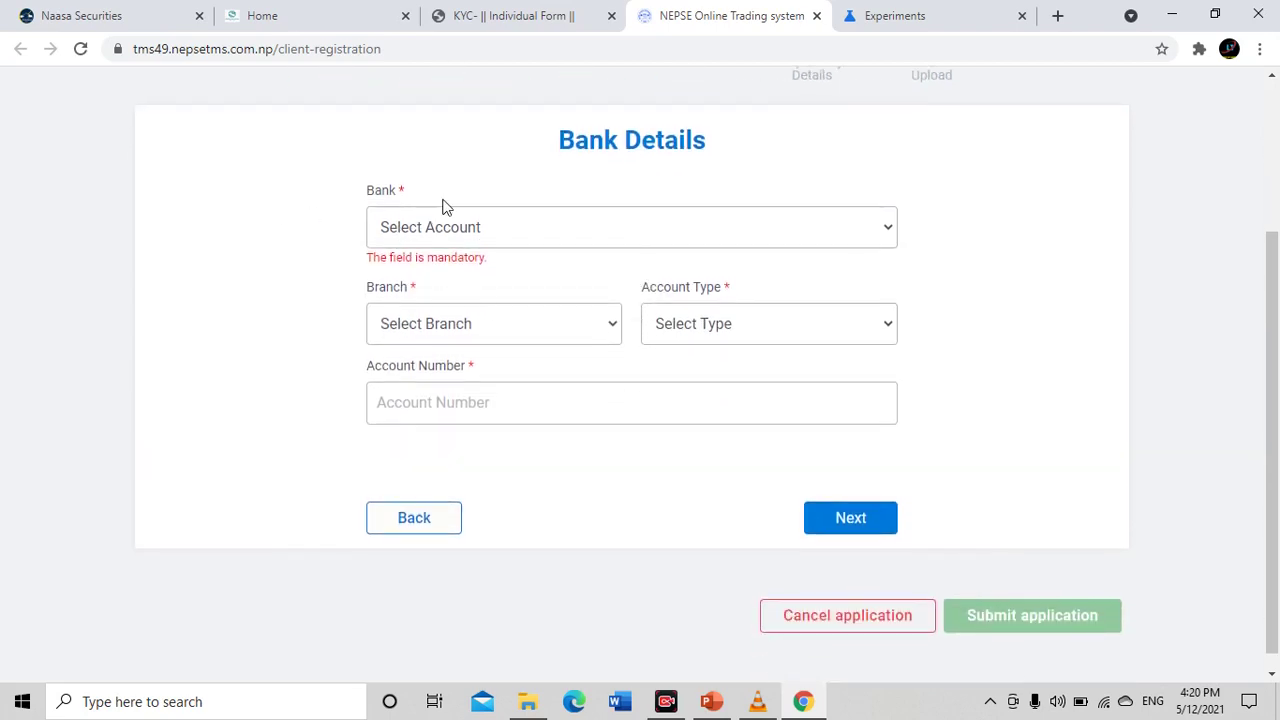
left_click(486, 241)
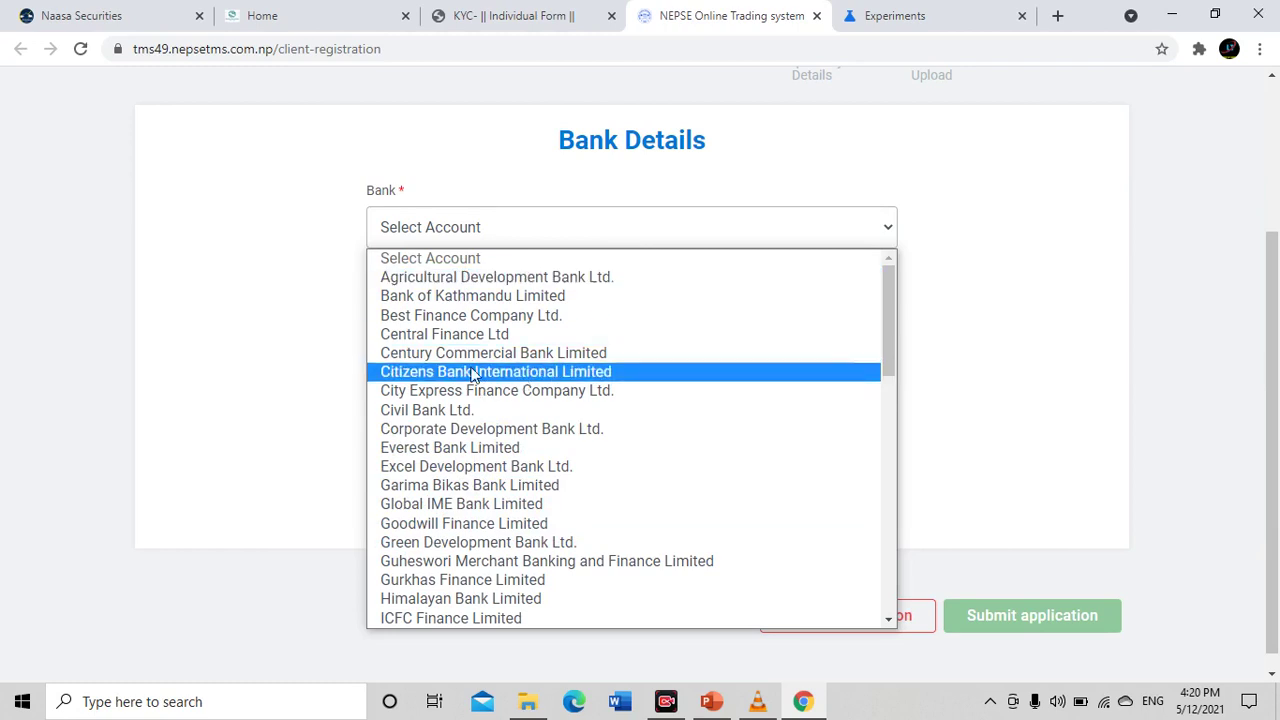
left_click(501, 305)
left_click(500, 308)
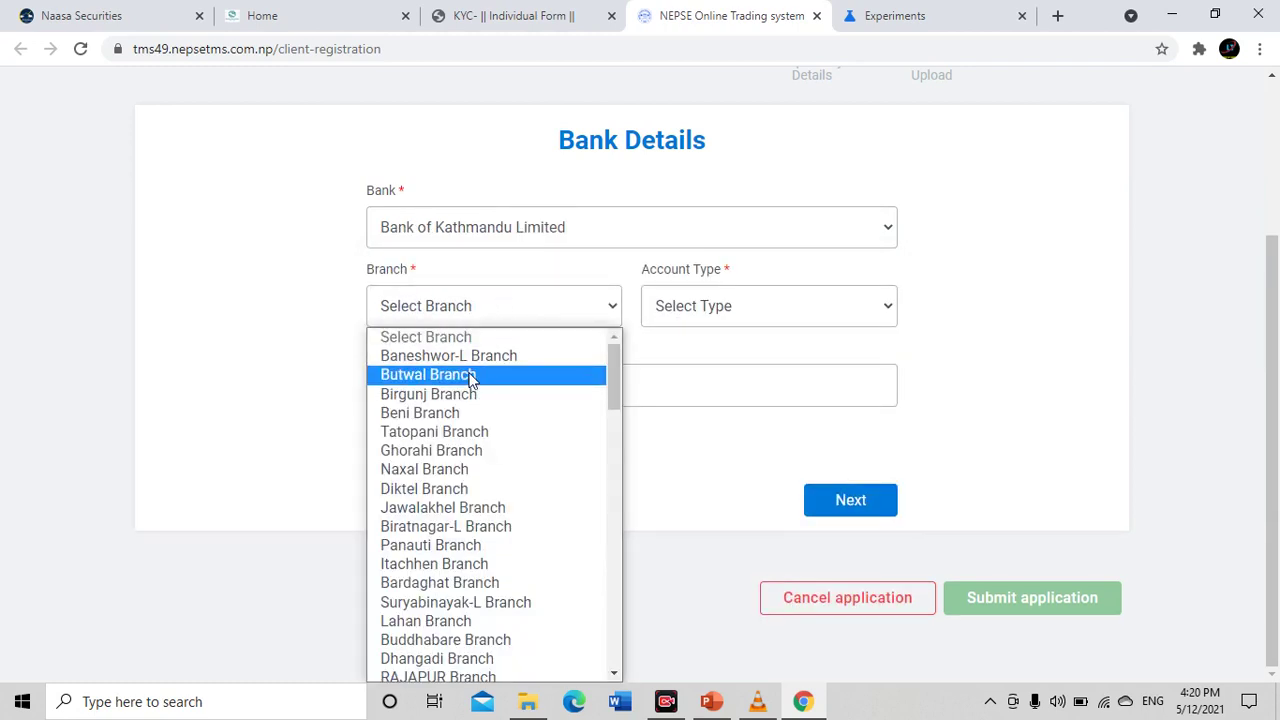
left_click(470, 378)
Set the account type to Transactional and enter the bank account number, replacing the first entry
left_click(683, 305)
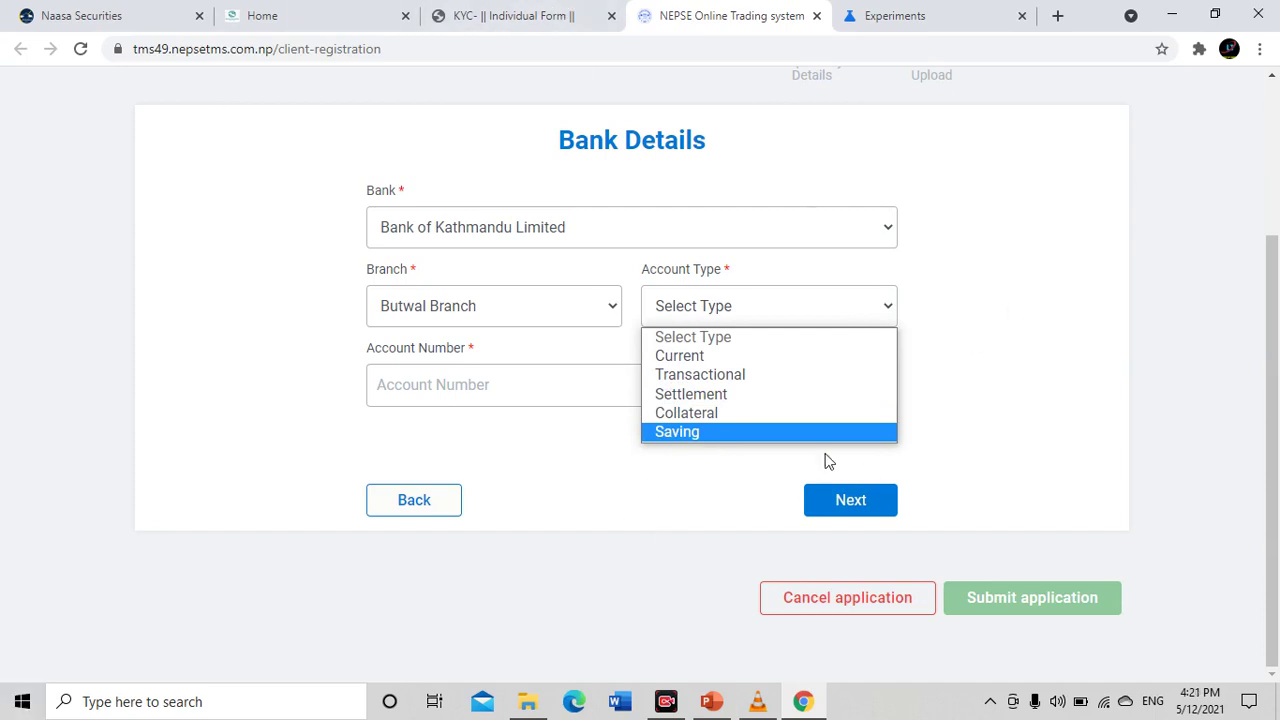
left_click(774, 374)
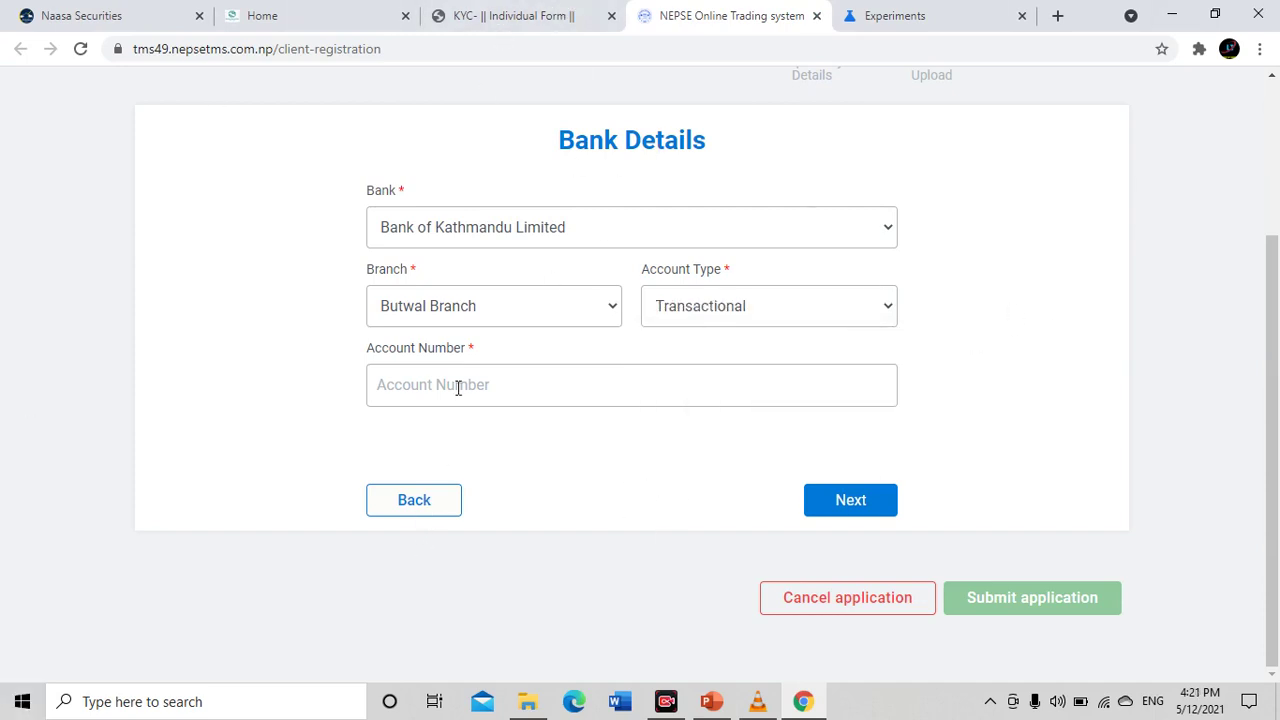
left_click(508, 388)
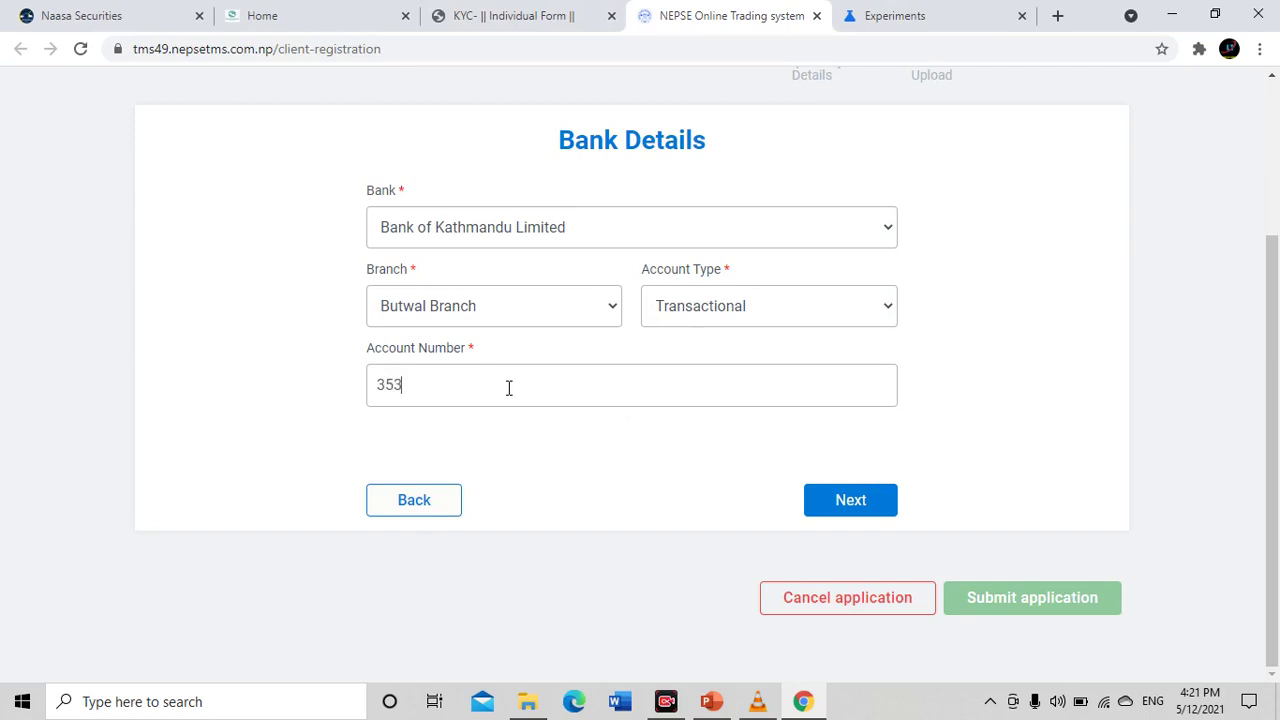
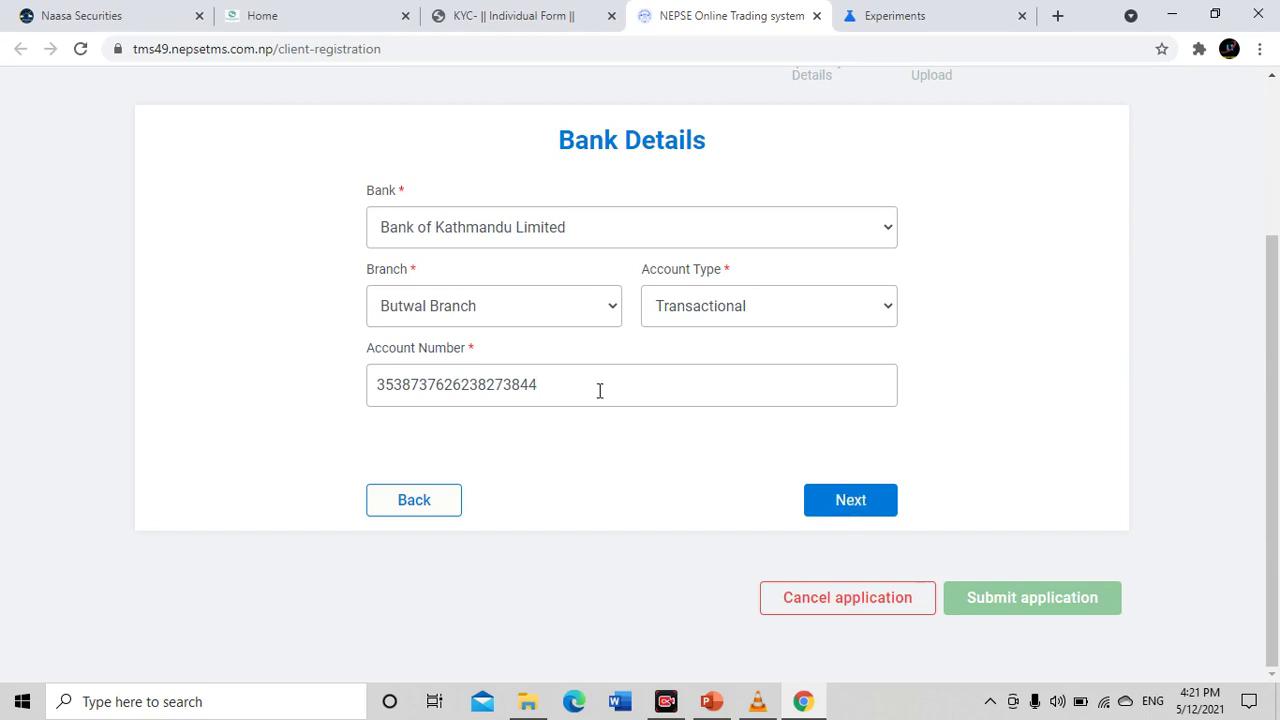
left_click_drag(580, 384, 224, 401)
type("12")
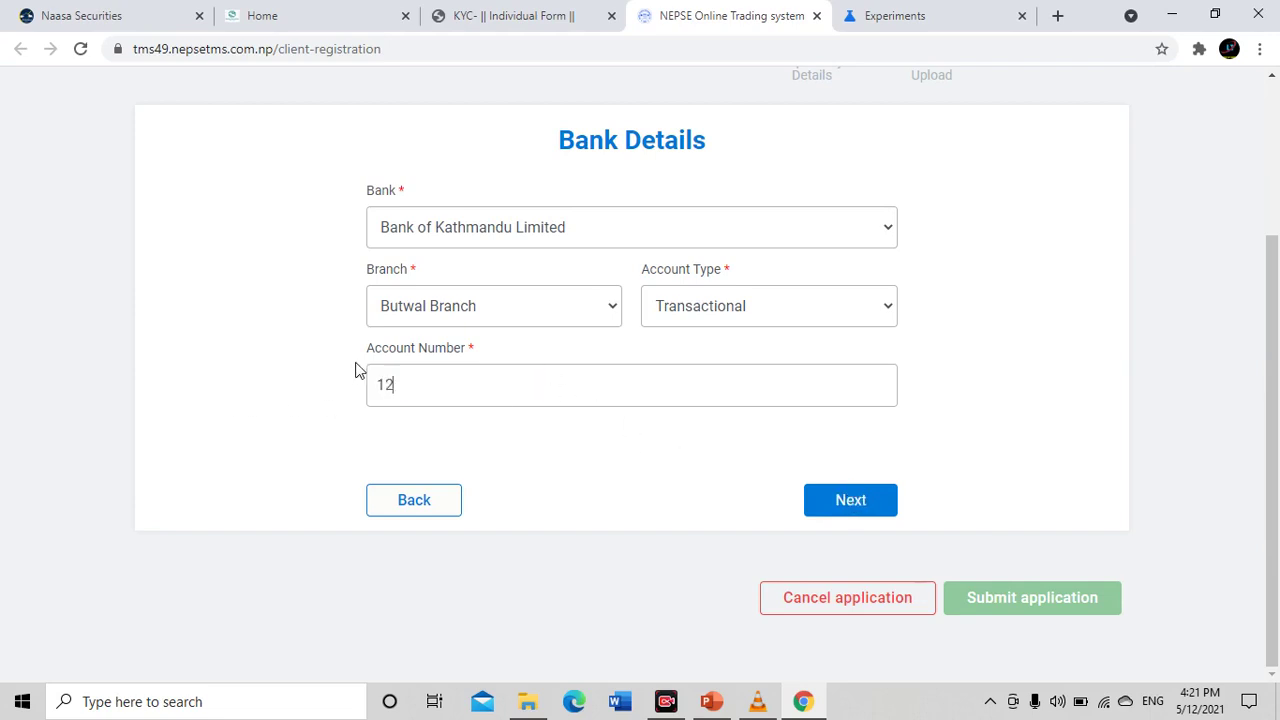
type("3456789012334")
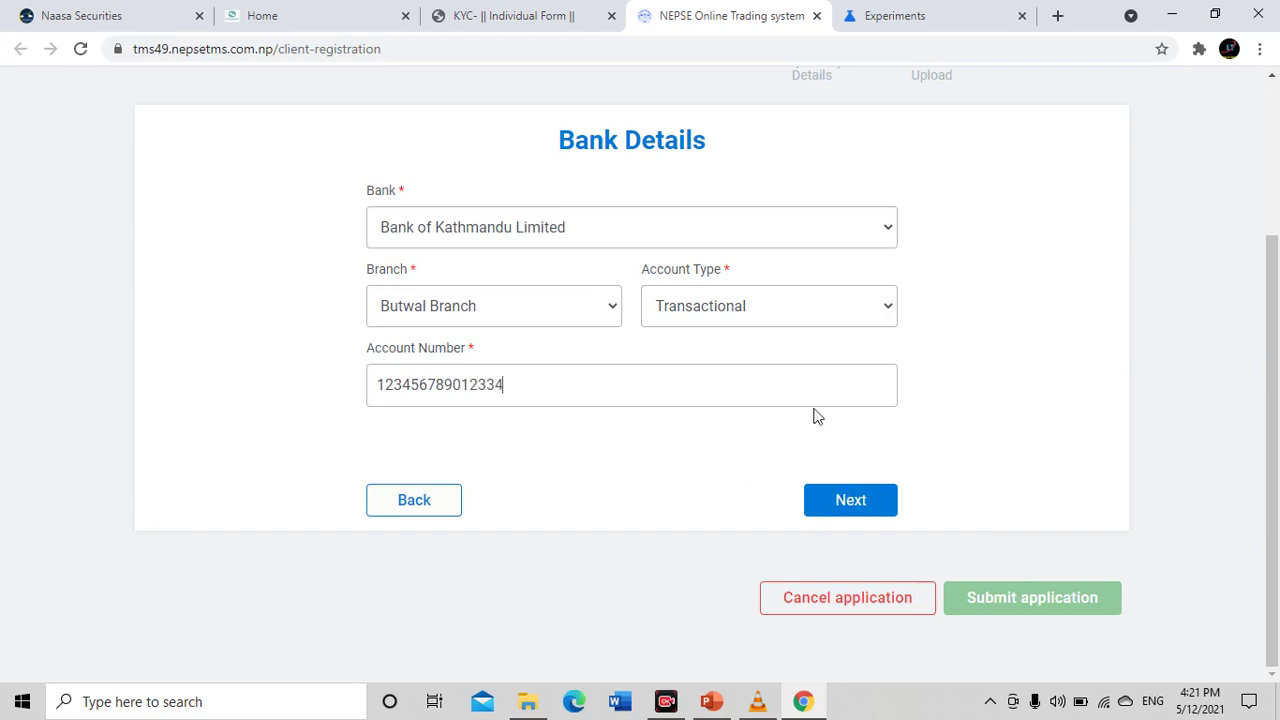
Save bank details, move to Depository Details and enter the BOID
left_click(892, 512)
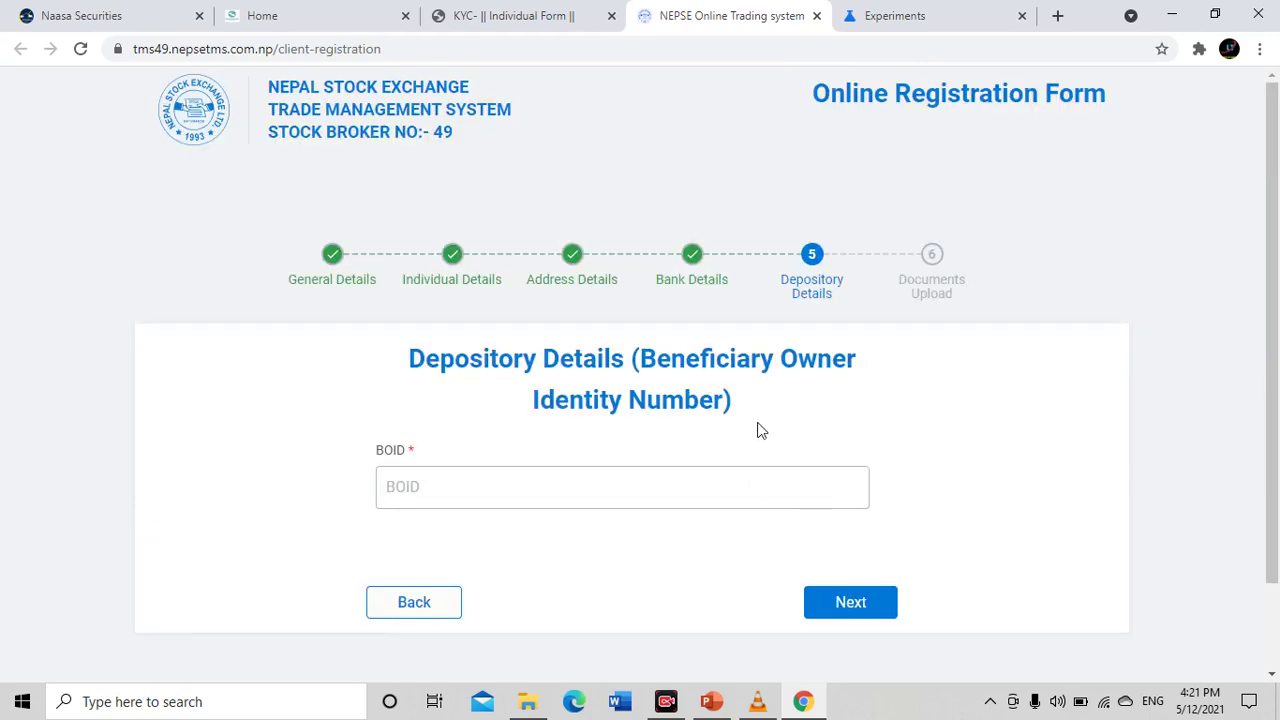
scroll(755, 400, "down", 1)
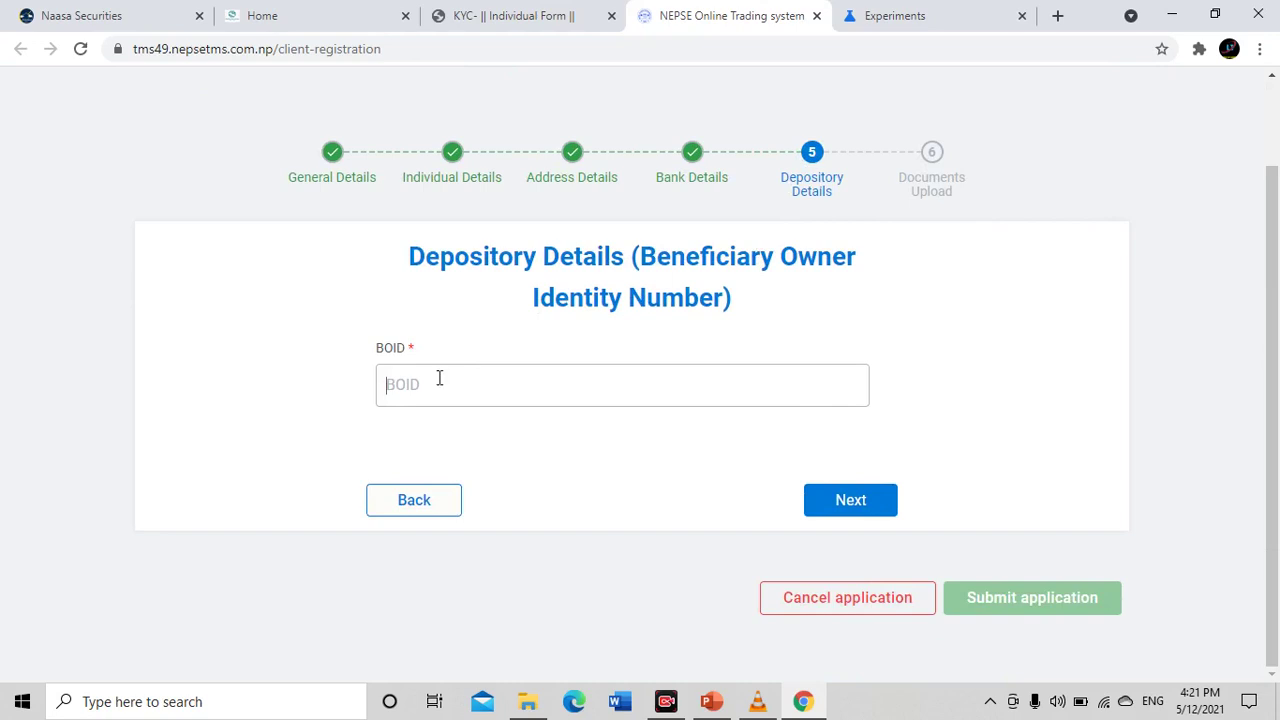
left_click_drag(363, 354, 455, 358)
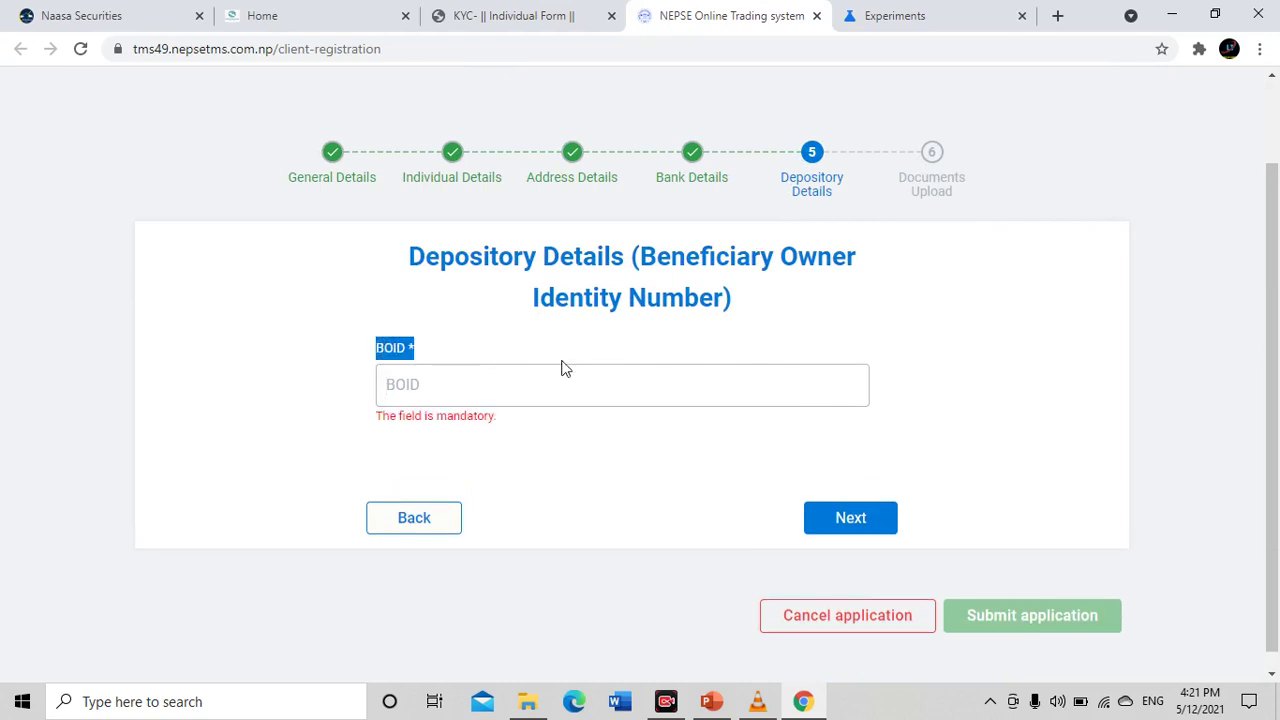
left_click(548, 390)
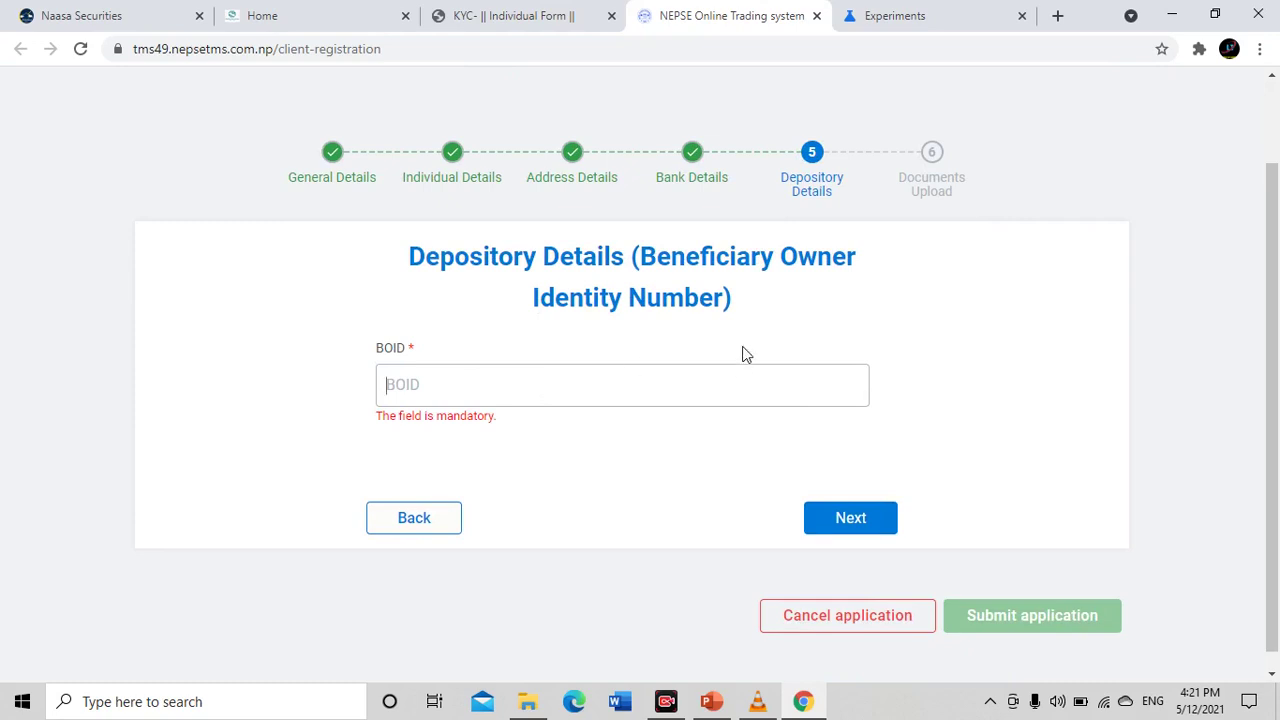
type("12")
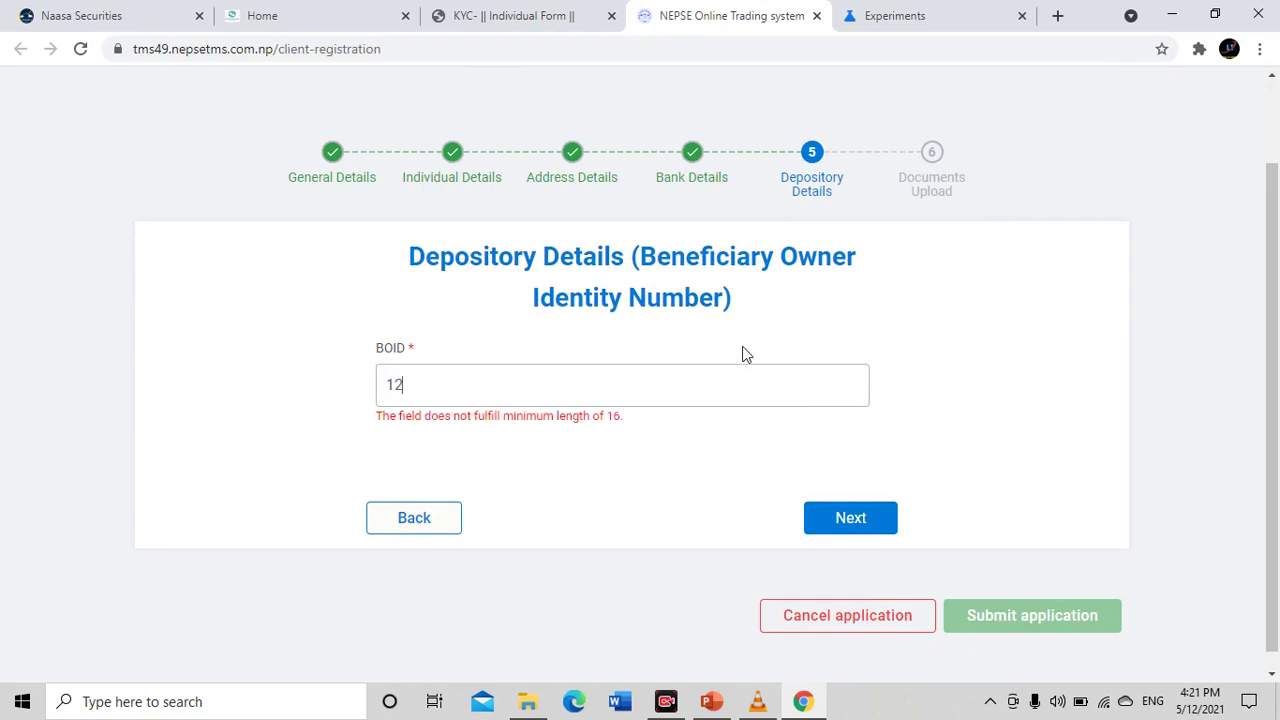
type("34567891234567")
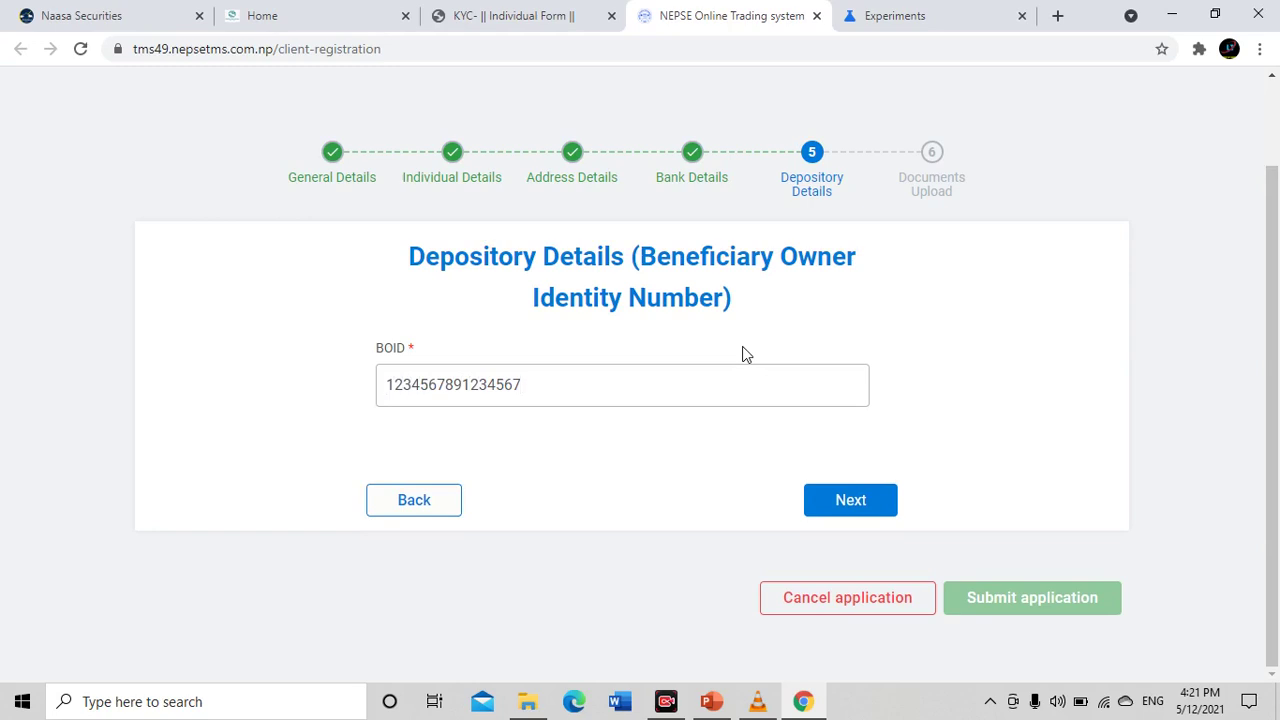
type("6")
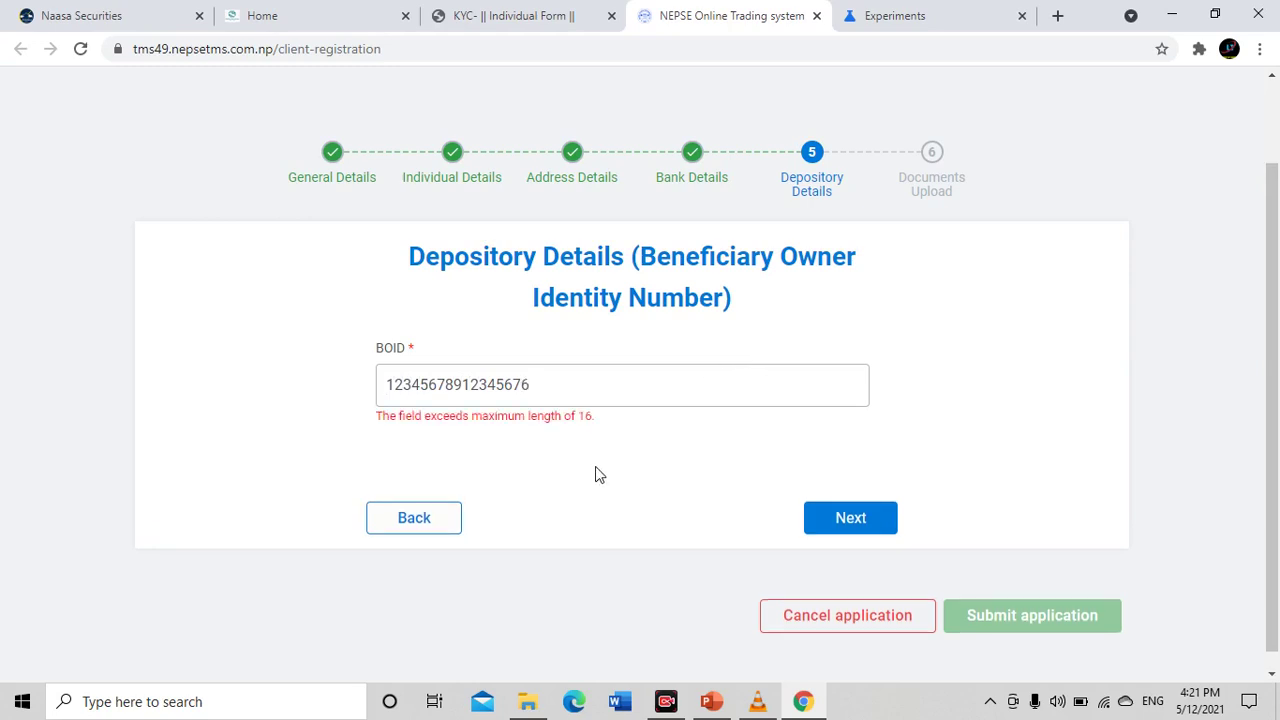
Trim the BOID to 16 digits and advance to Documents Upload
left_click_drag(595, 421, 589, 421)
left_click(632, 385)
key("BackSpace")
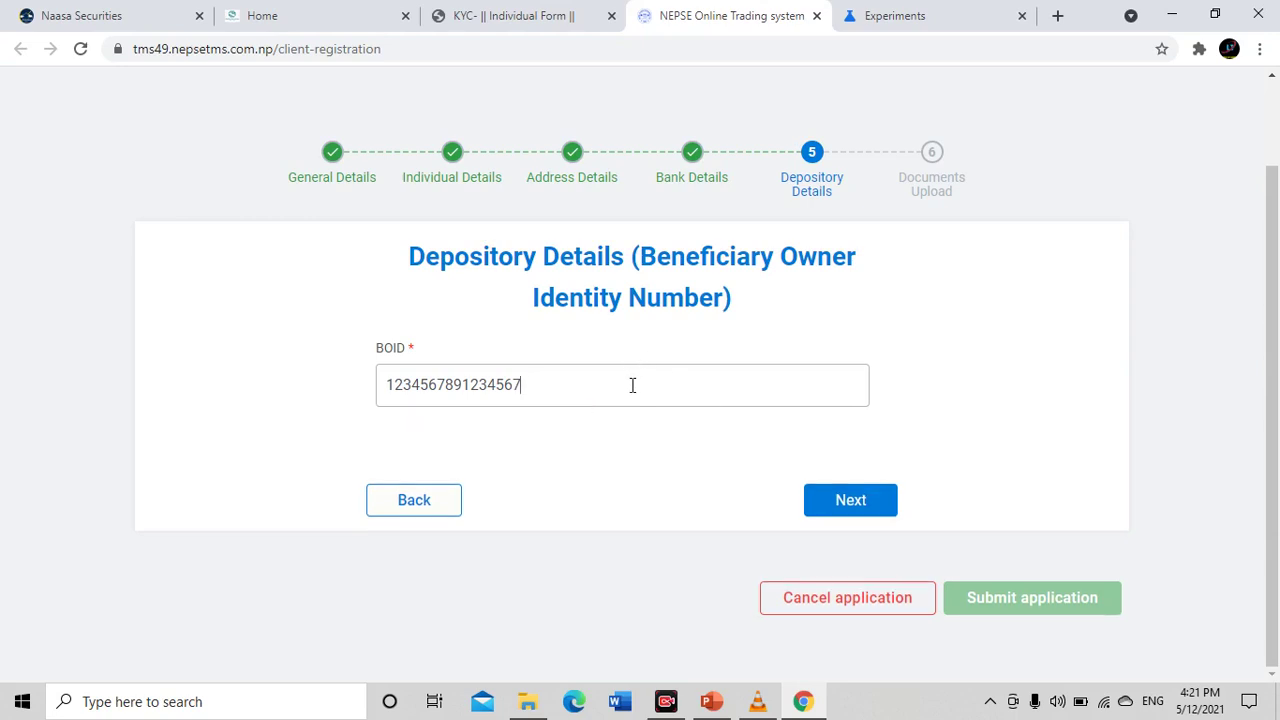
left_click(860, 512)
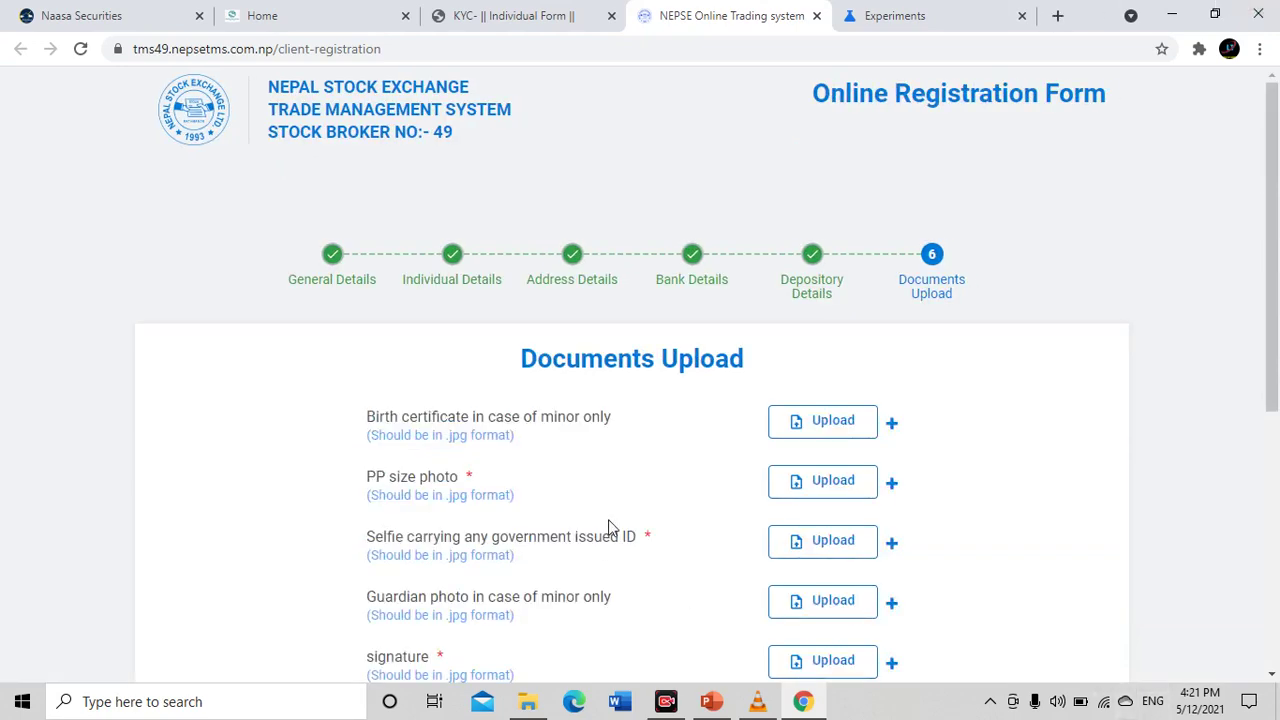
scroll(610, 528, "down", 1)
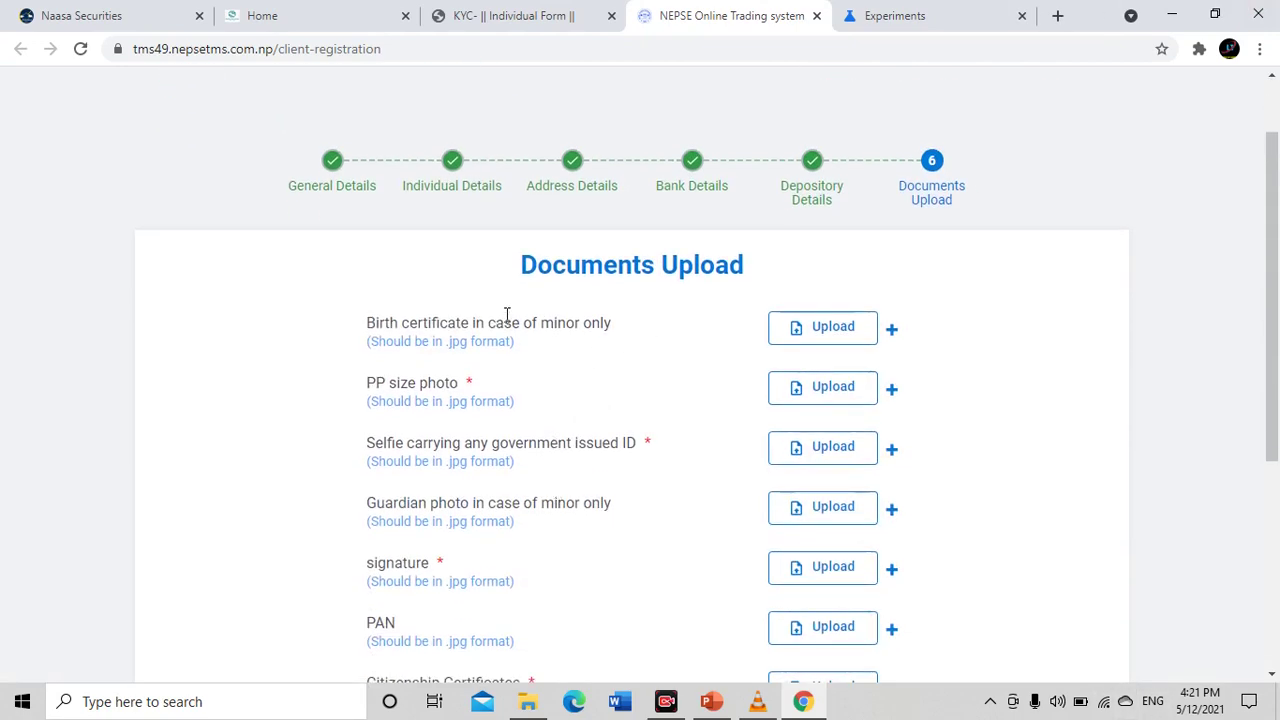
scroll(506, 315, "down", 1)
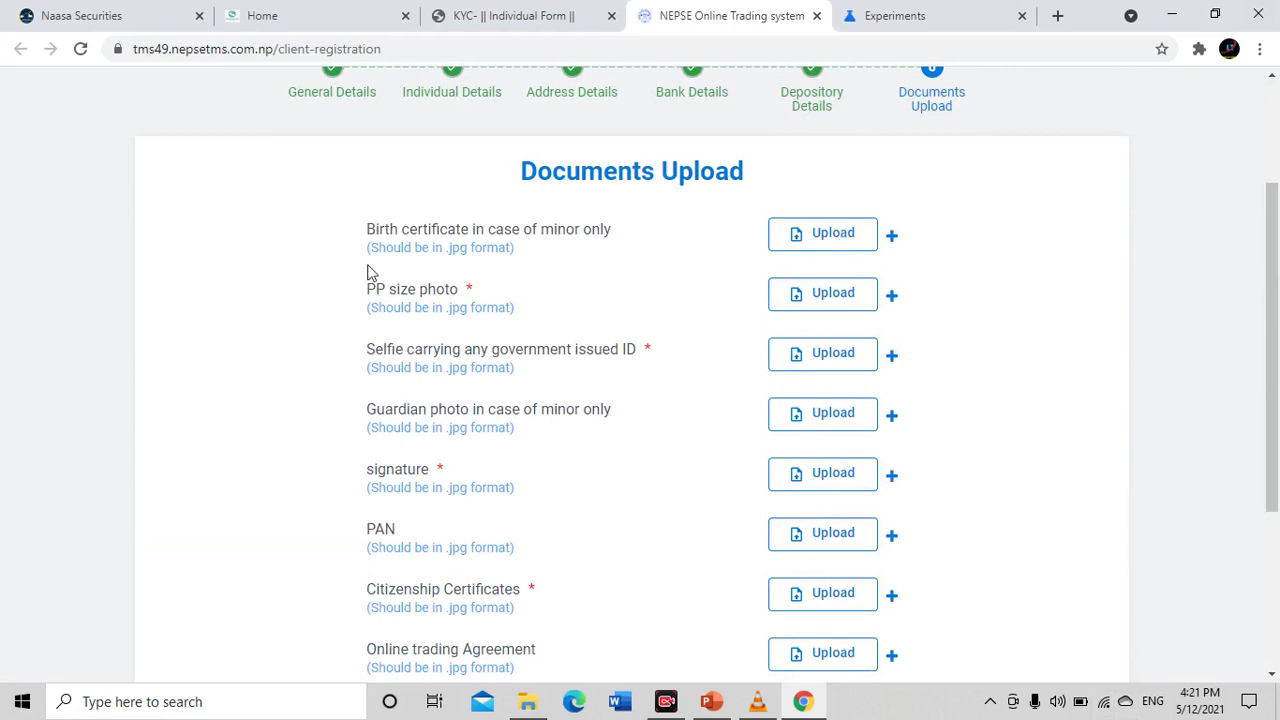
left_click_drag(367, 287, 646, 351)
left_click(700, 300)
left_click_drag(358, 282, 570, 302)
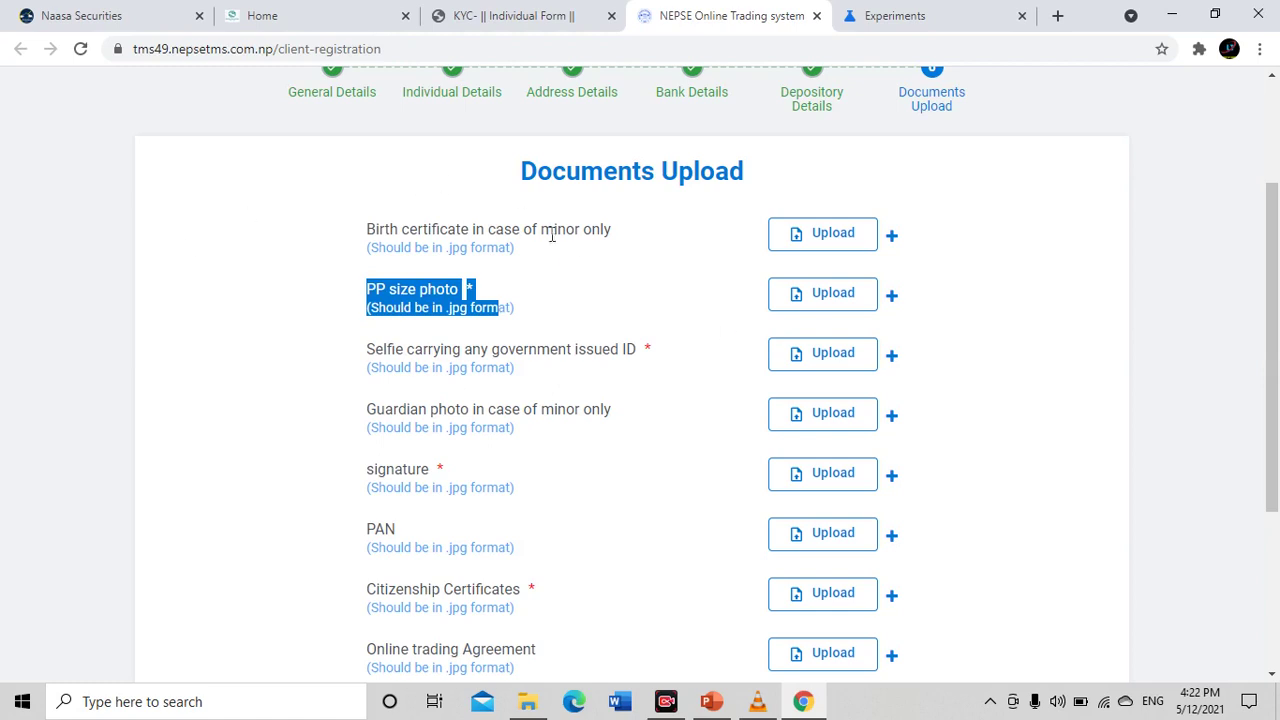
left_click(640, 302)
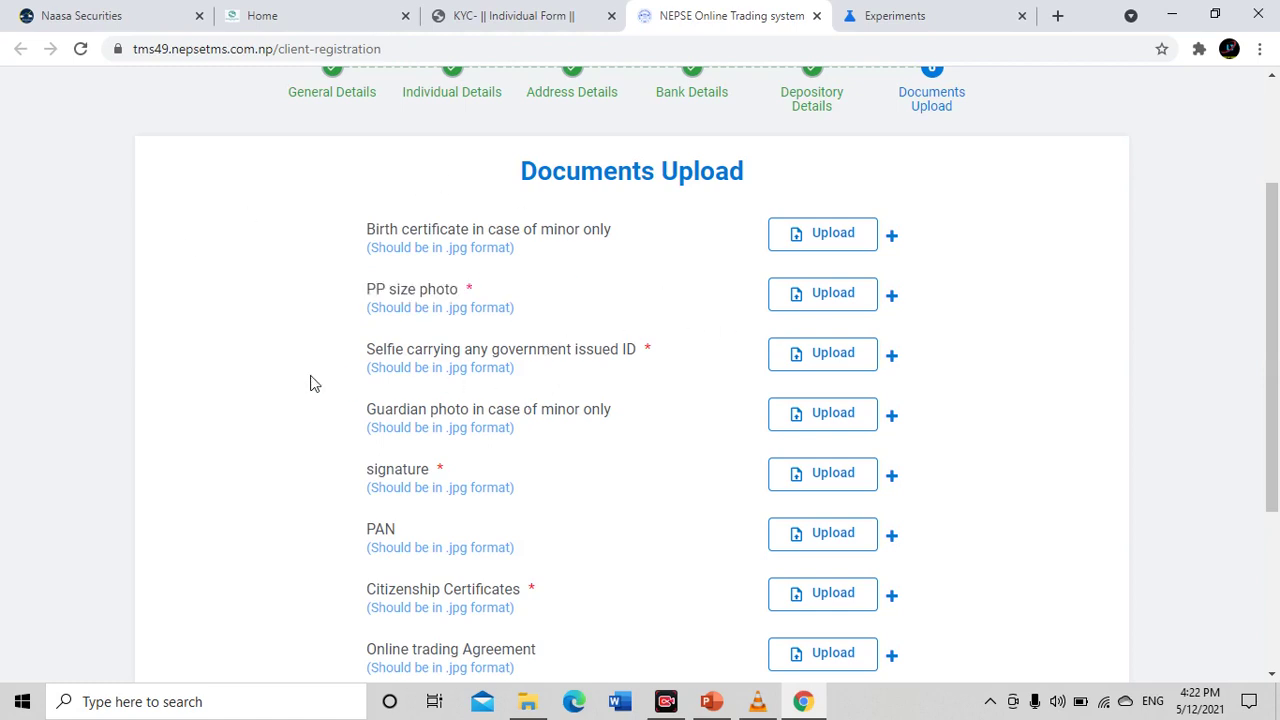